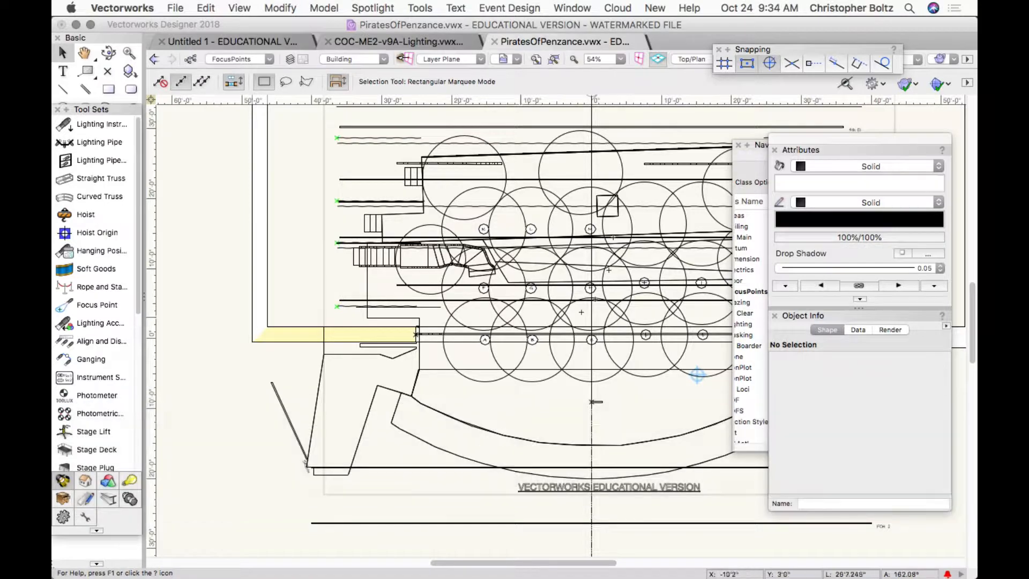
Make the Lighting design layer the active layer
{"action": "left_click", "coordinate": [83, 52]}
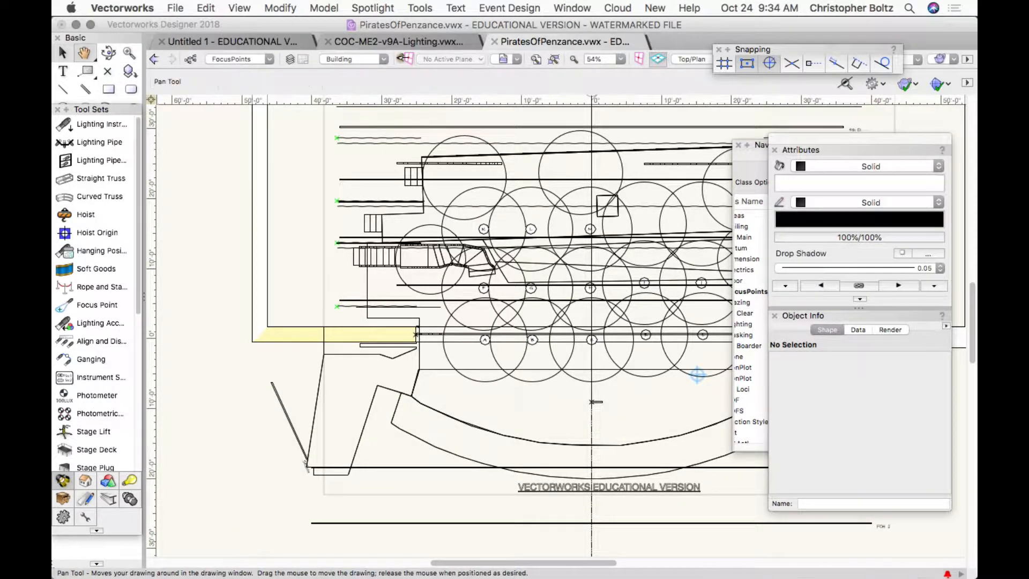
{"action": "left_click_drag", "start_coordinate": [536, 321], "coordinate": [393, 337]}
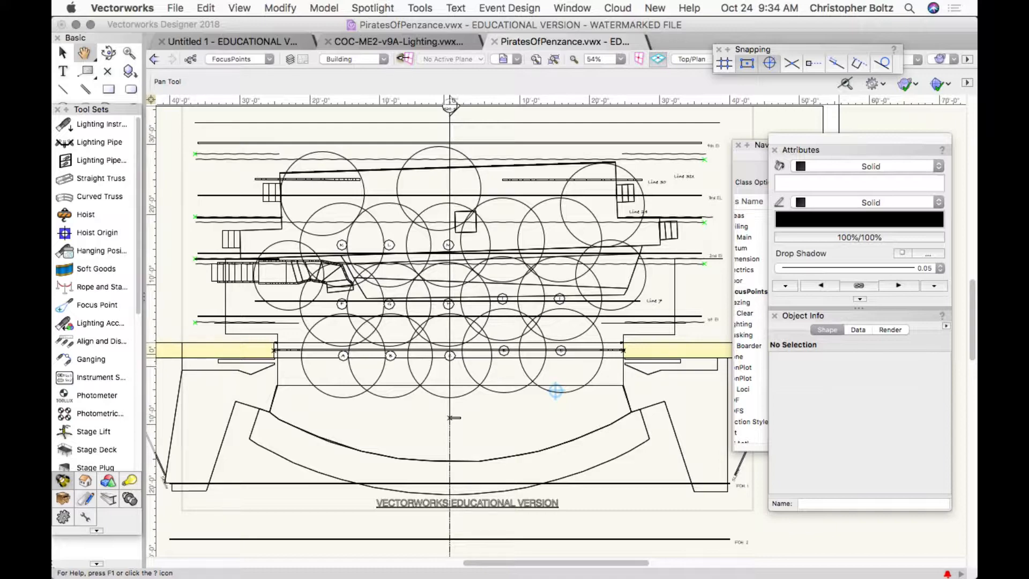
{"action": "mouse_move", "coordinate": [555, 391]}
{"action": "left_mouse_down"}
{"action": "mouse_move", "coordinate": [591, 296]}
{"action": "mouse_move", "coordinate": [601, 293]}
{"action": "left_mouse_up"}
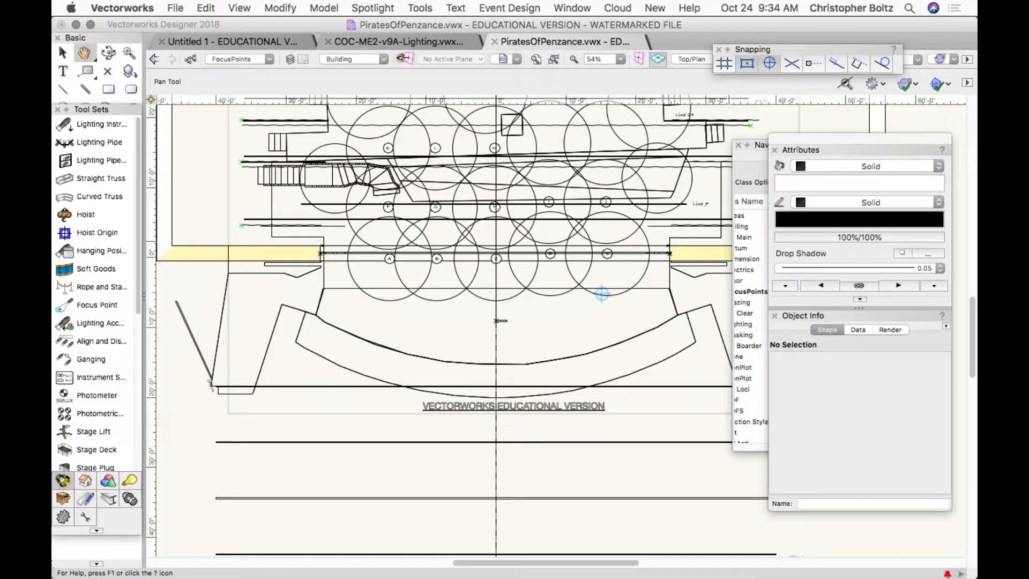
{"action": "key", "text": "super+shift+n"}
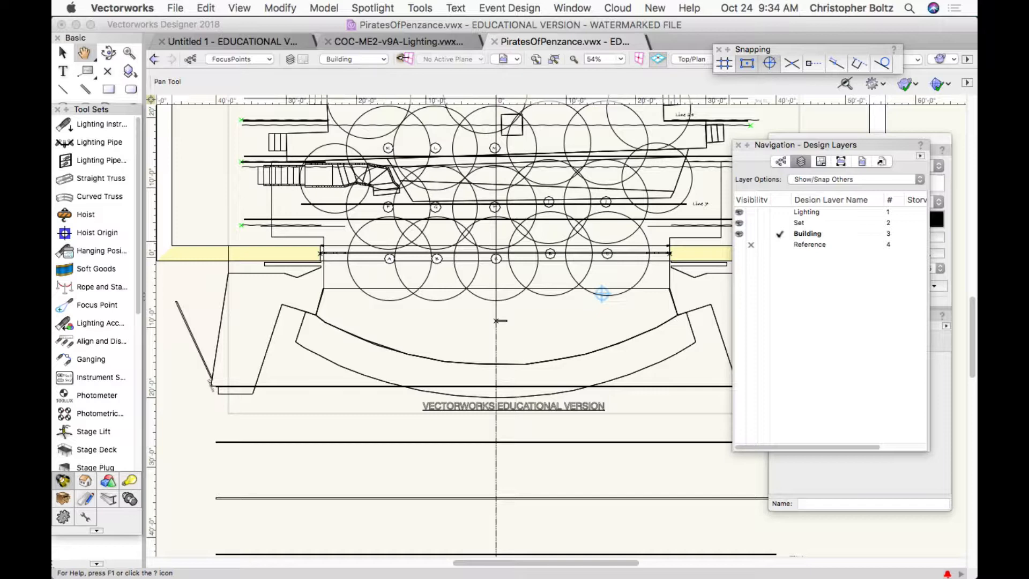
{"action": "left_click", "coordinate": [780, 211]}
Create a new class named Insturments and make it the active class
{"action": "left_click", "coordinate": [781, 162]}
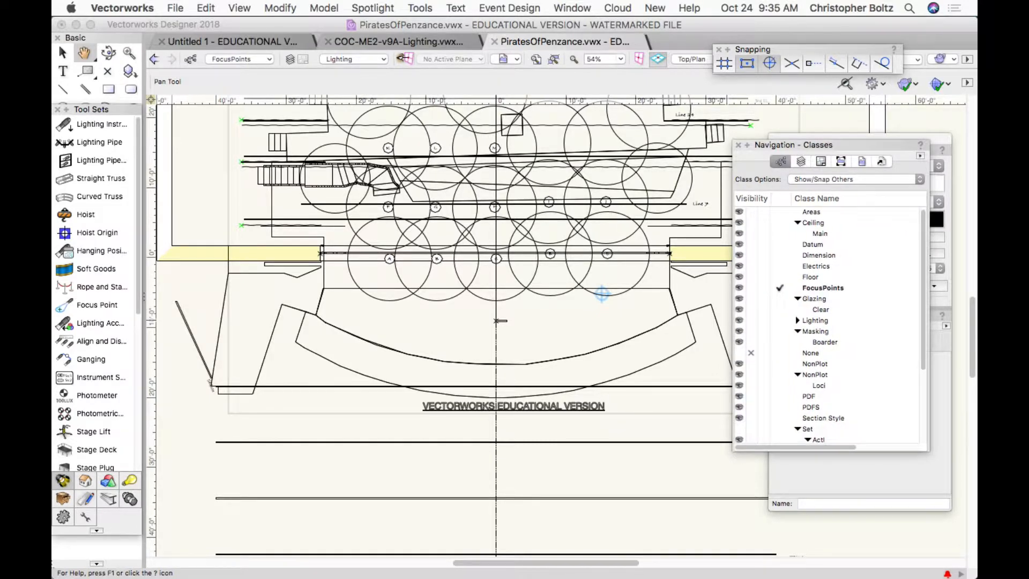
{"action": "left_click", "coordinate": [797, 321]}
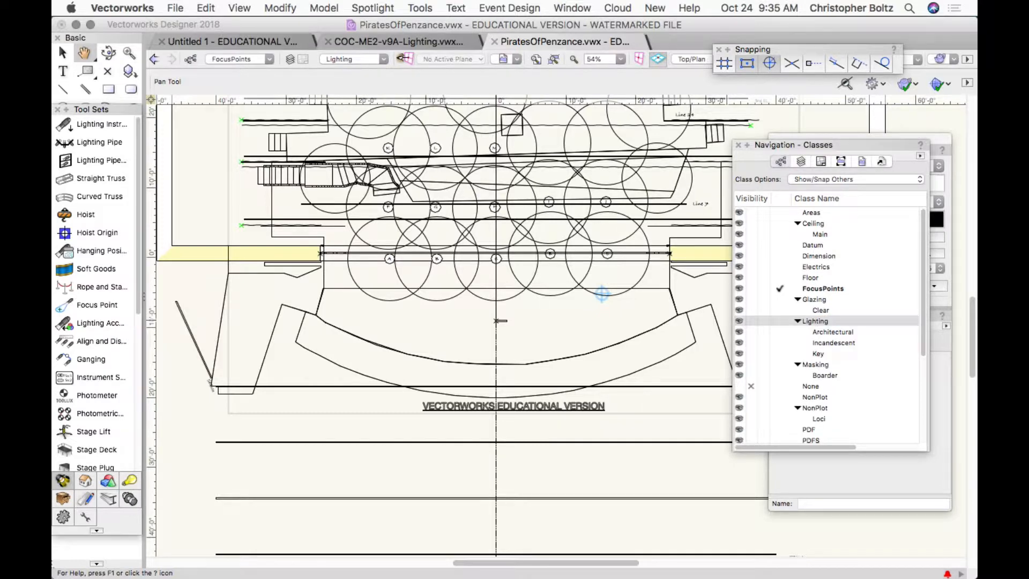
{"action": "left_click", "coordinate": [798, 320]}
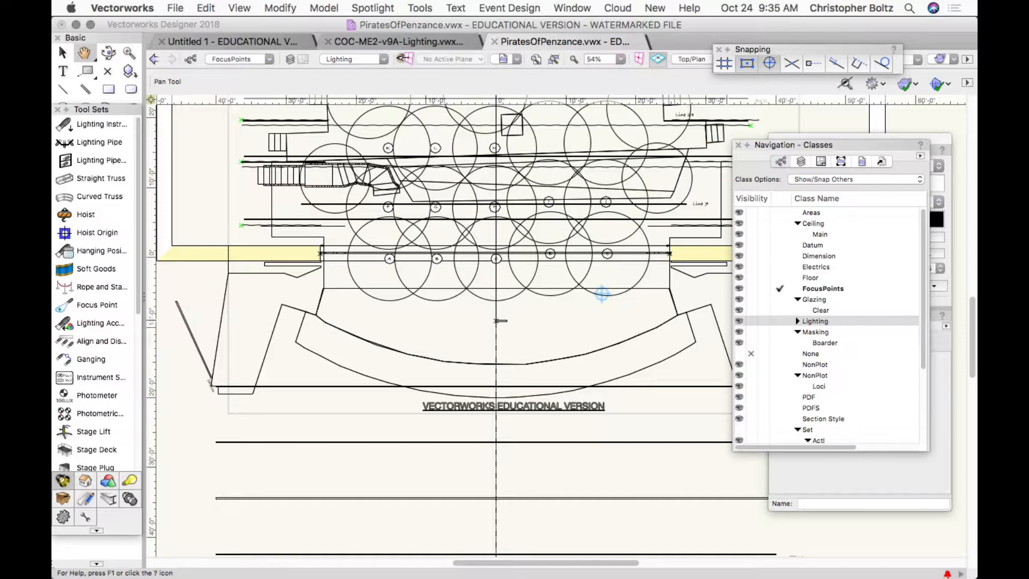
{"action": "left_click", "coordinate": [781, 161]}
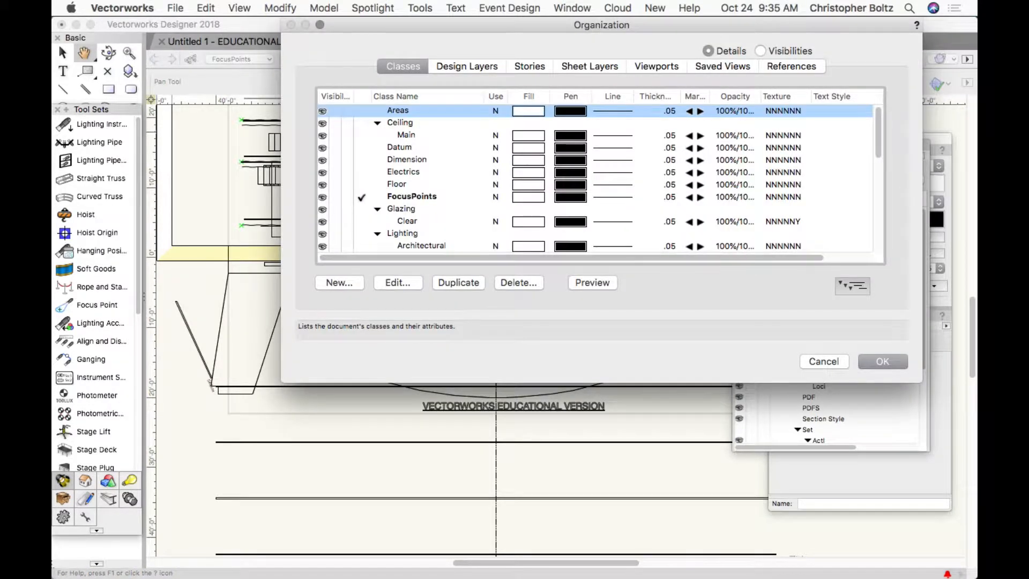
{"action": "left_click", "coordinate": [339, 282]}
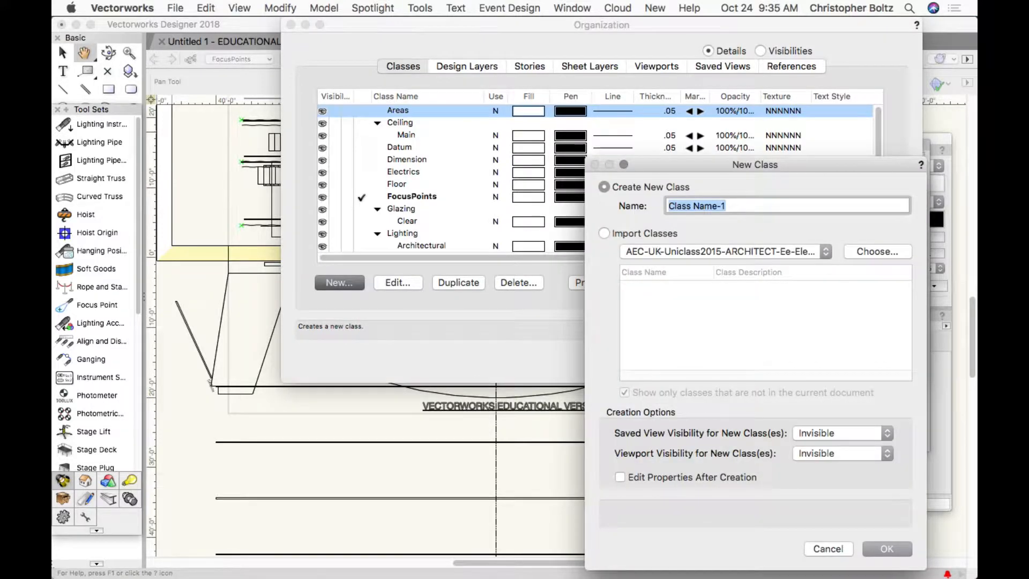
{"action": "type", "text": "Insturments"}
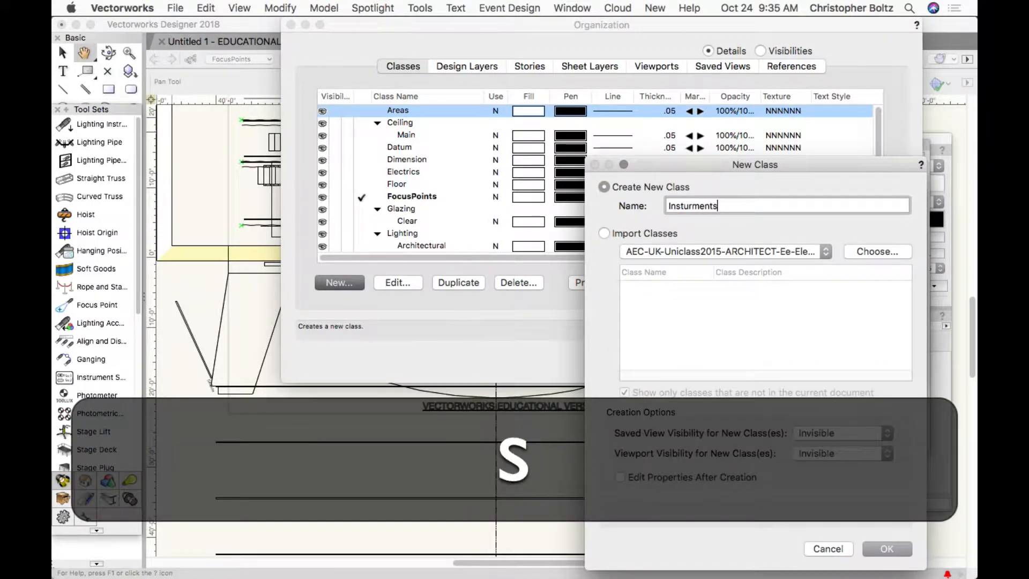
{"action": "key", "text": "Return"}
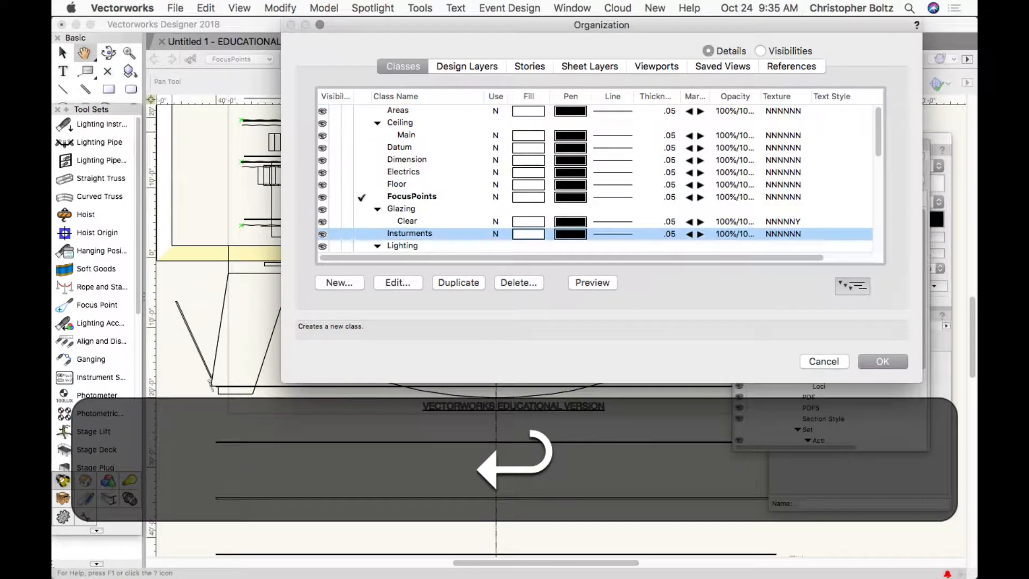
{"action": "left_click", "coordinate": [362, 234]}
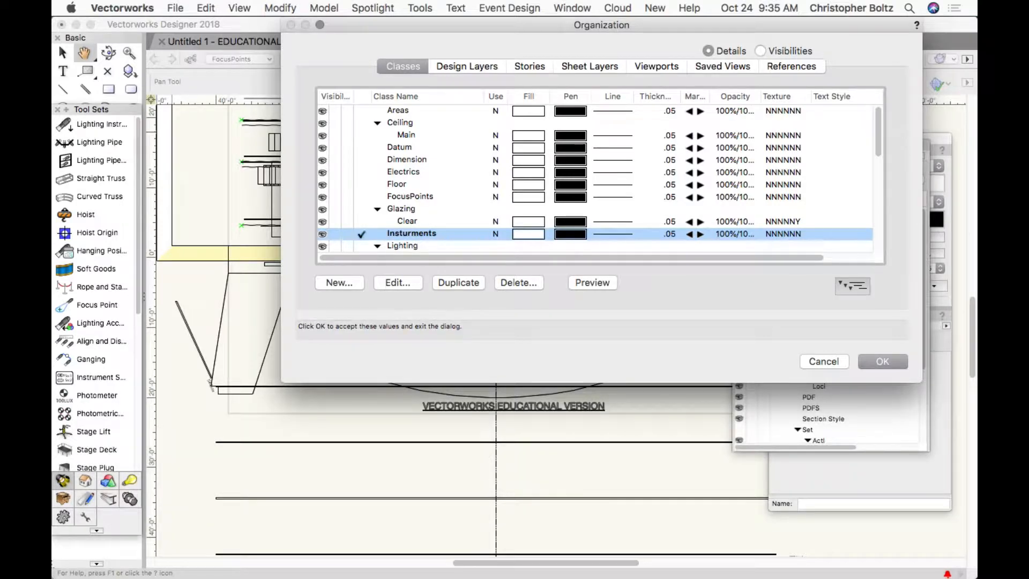
{"action": "left_click", "coordinate": [883, 361]}
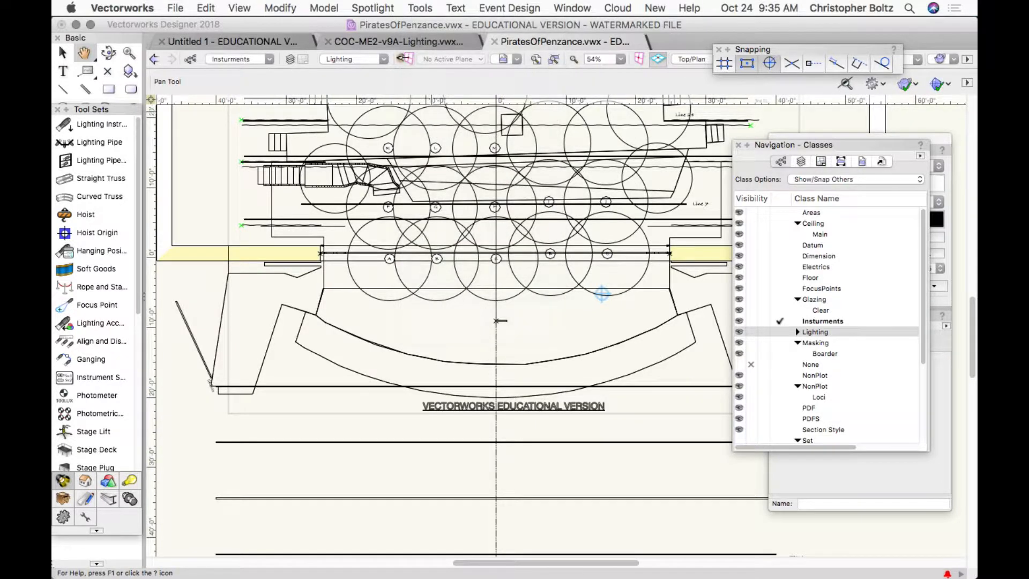
Check which workspace is active in the list of available workspaces
{"action": "left_click", "coordinate": [419, 7]}
{"action": "mouse_move", "coordinate": [466, 329]}
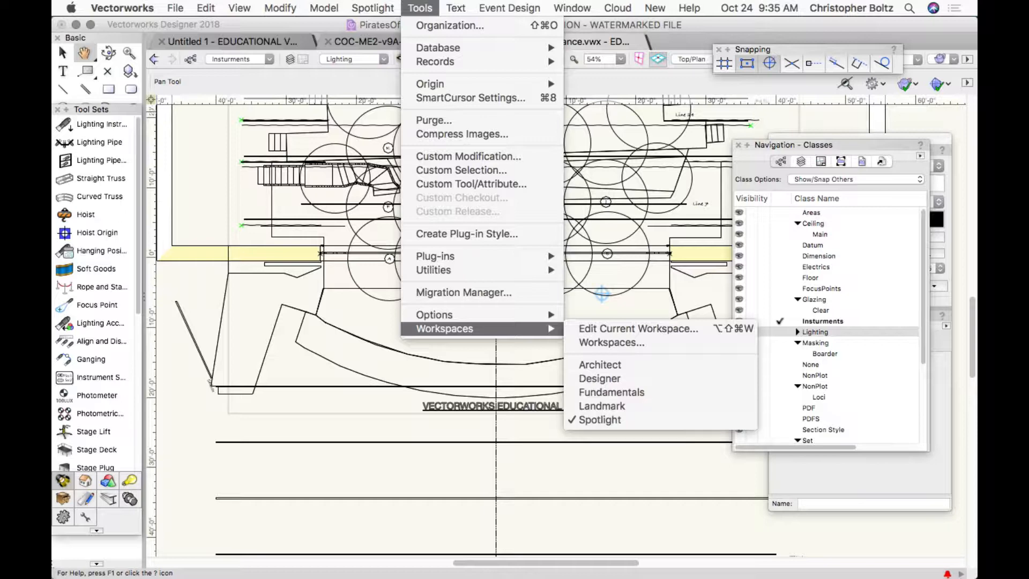
{"action": "key", "text": "Escape"}
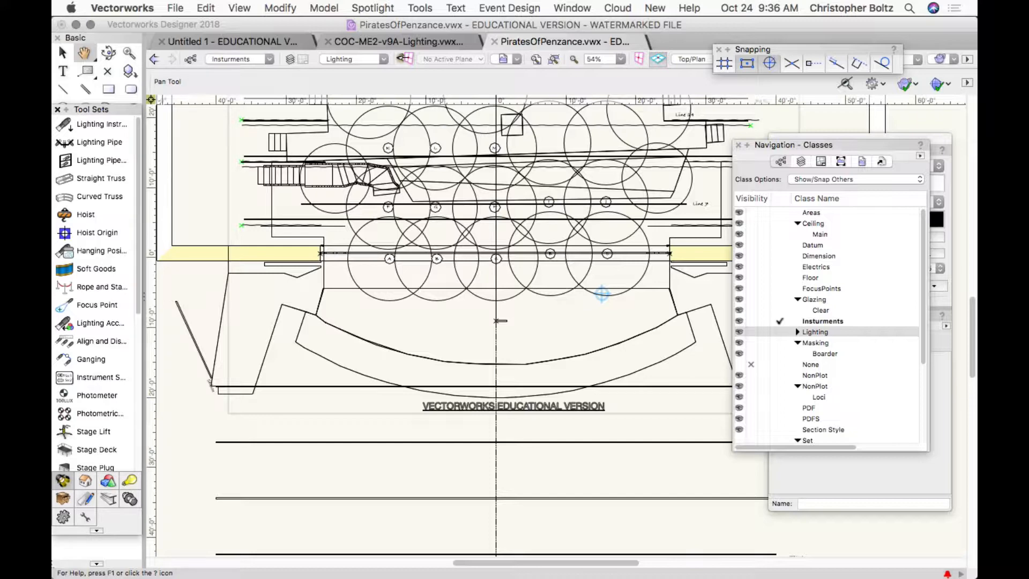
Close the Tool Sets palette, display it again, and look through its lighting tools
{"action": "left_click", "coordinate": [57, 108]}
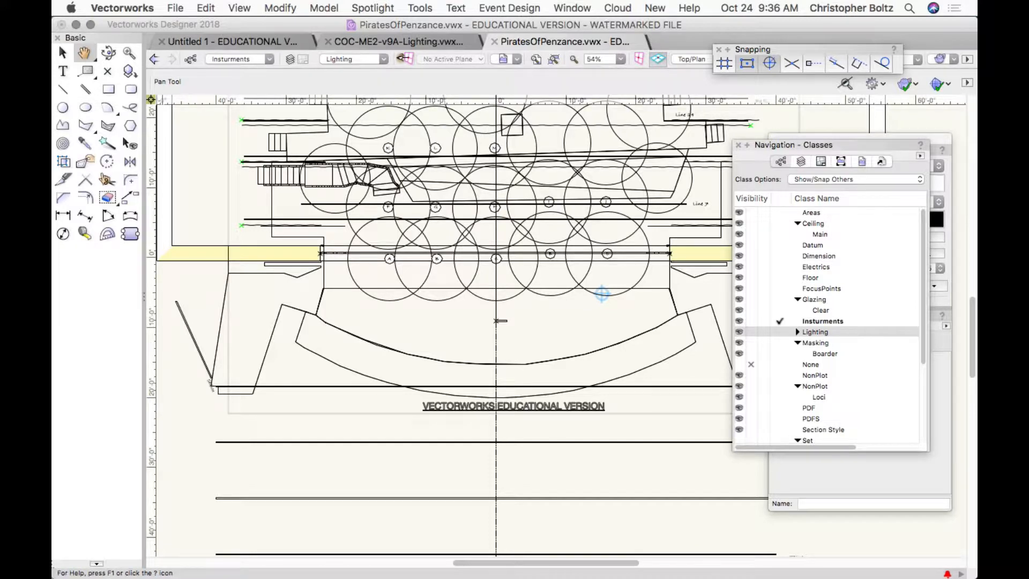
{"action": "left_click", "coordinate": [655, 8]}
{"action": "left_click", "coordinate": [655, 7]}
{"action": "left_click", "coordinate": [572, 8]}
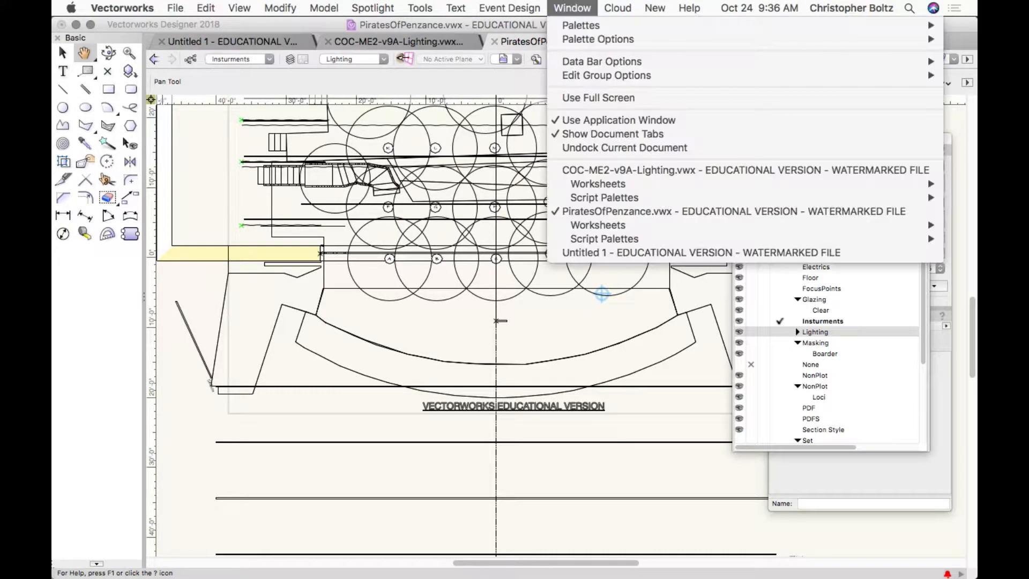
{"action": "mouse_move", "coordinate": [581, 25]}
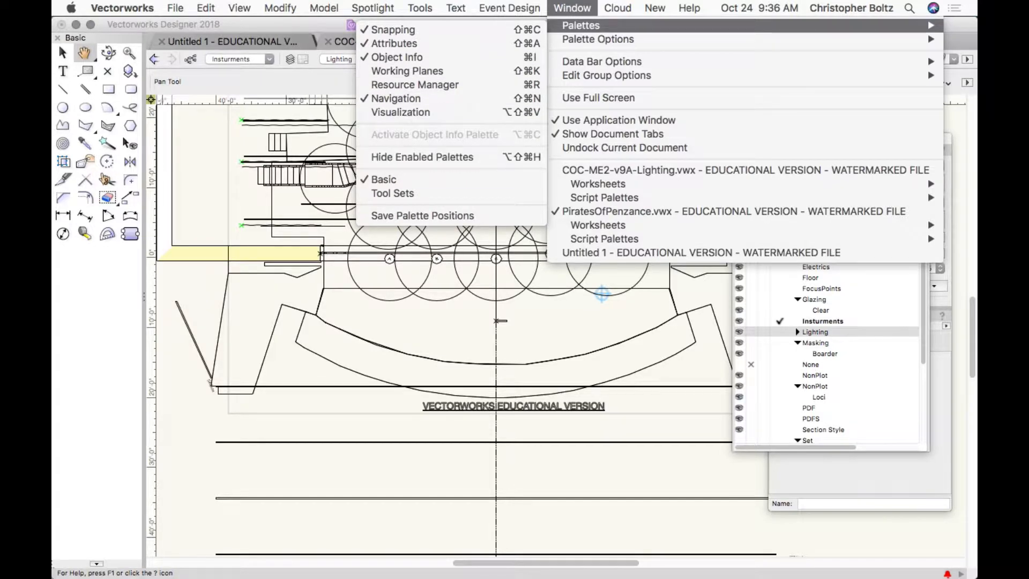
{"action": "left_click", "coordinate": [393, 193]}
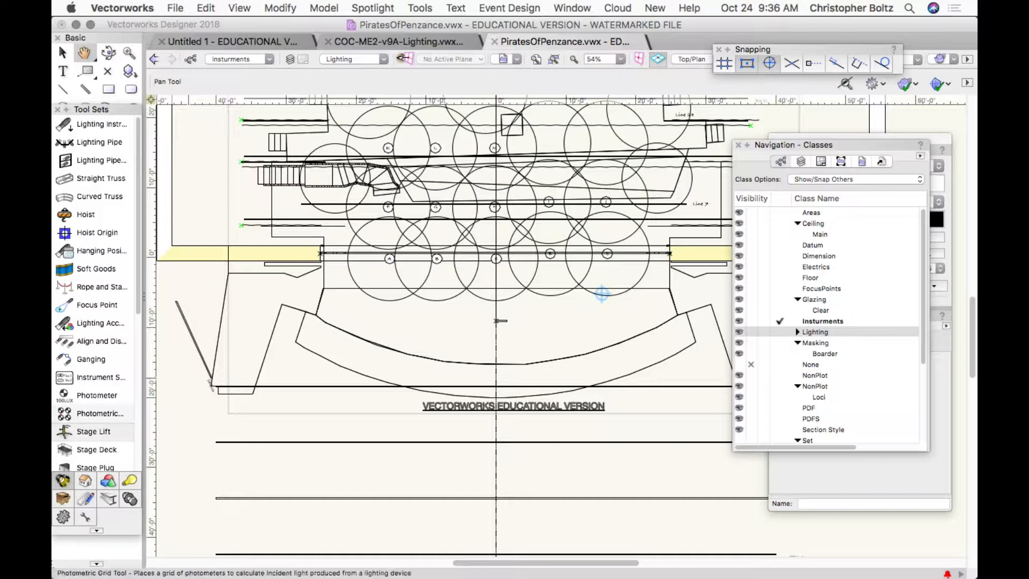
{"action": "scroll", "coordinate": [92, 287], "scroll_direction": "down", "scroll_amount": 4}
{"action": "scroll", "coordinate": [95, 289], "scroll_direction": "down", "scroll_amount": 5}
{"action": "scroll", "coordinate": [96, 289], "scroll_direction": "up", "scroll_amount": 9}
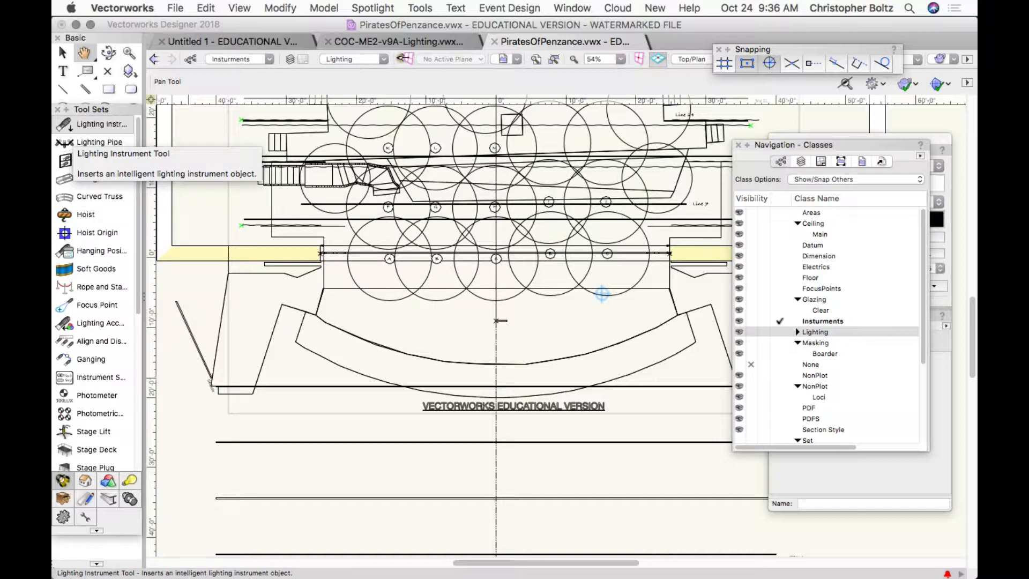
Switch to Google Chrome, open canyons.edu in a new tab, and go to the college's Canvas login page
{"action": "mouse_move", "coordinate": [476, 568]}
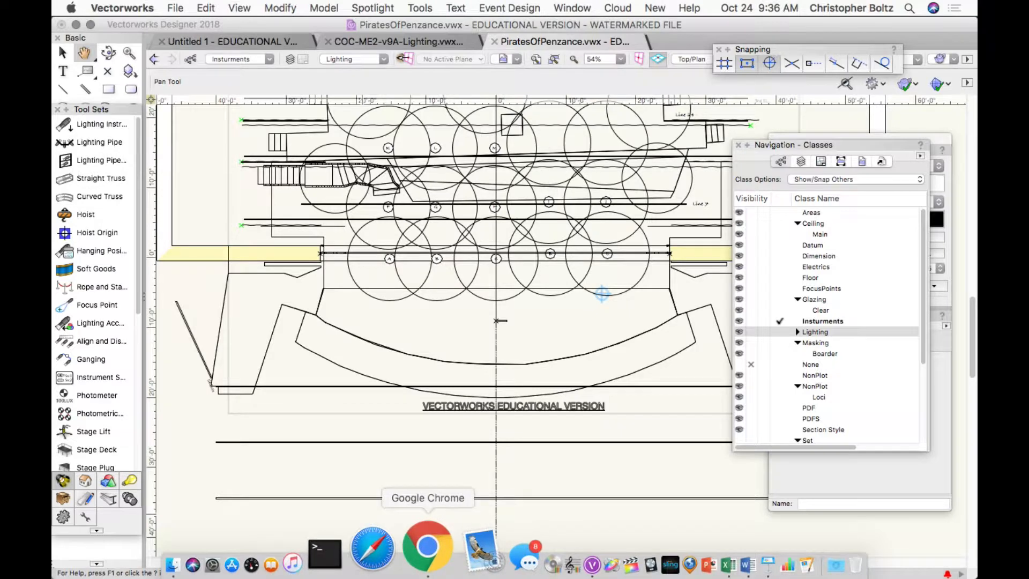
{"action": "left_click", "coordinate": [427, 549]}
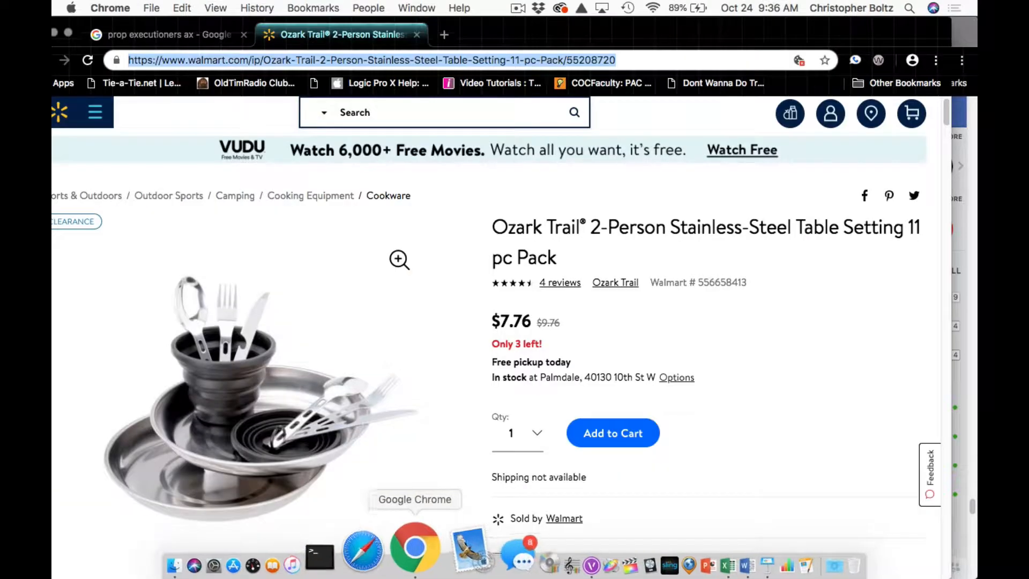
{"action": "key", "text": "super+t"}
{"action": "type", "text": "canyons.edu"}
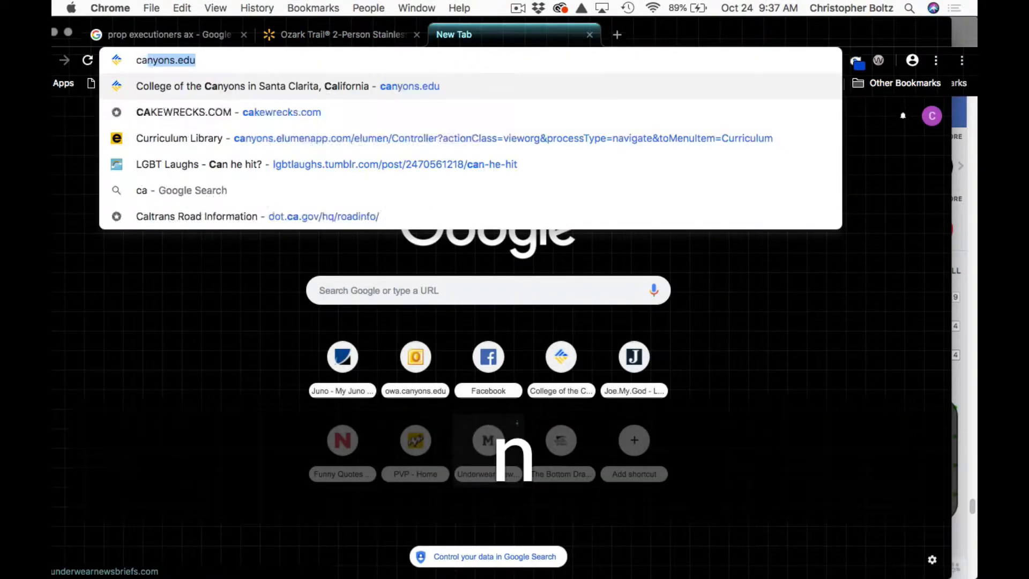
{"action": "key", "text": "Return"}
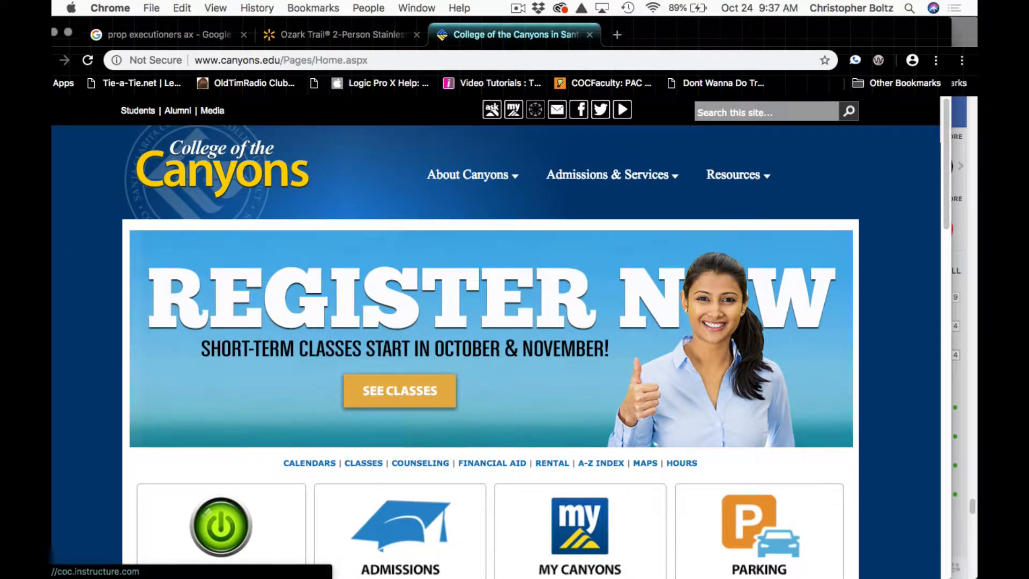
{"action": "left_click", "coordinate": [535, 110]}
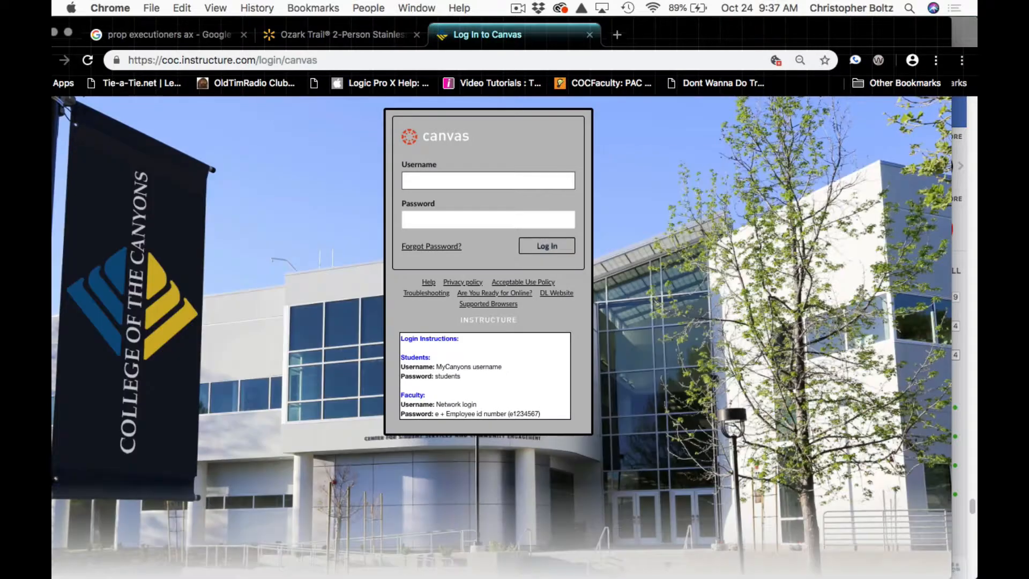
Log in to Canvas with the account username and password
{"action": "type", "text": "b"}
{"action": "key", "text": "Down"}
{"action": "key", "text": "Return"}
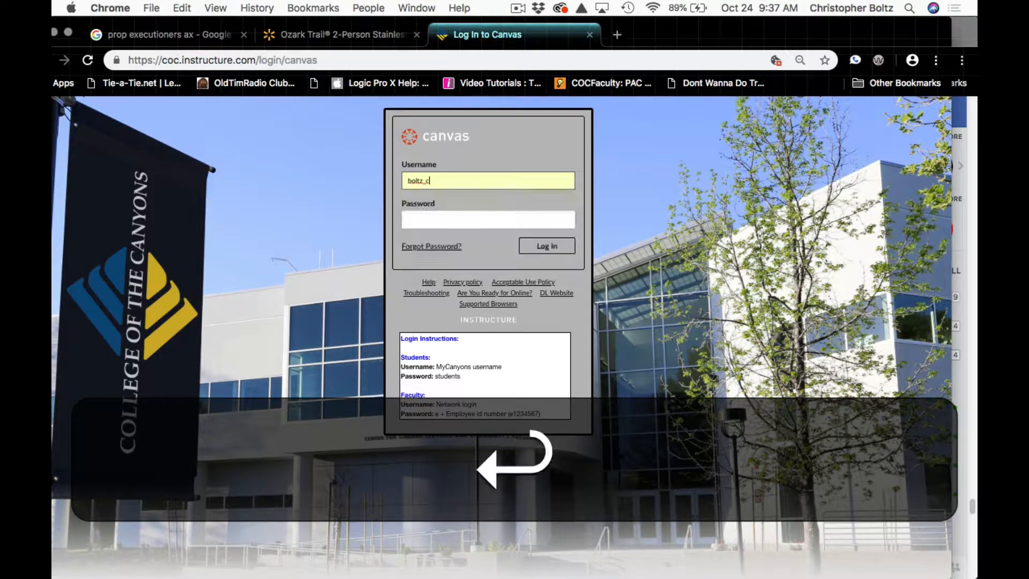
{"action": "key", "text": "Tab"}
{"action": "type", "text": "**********"}
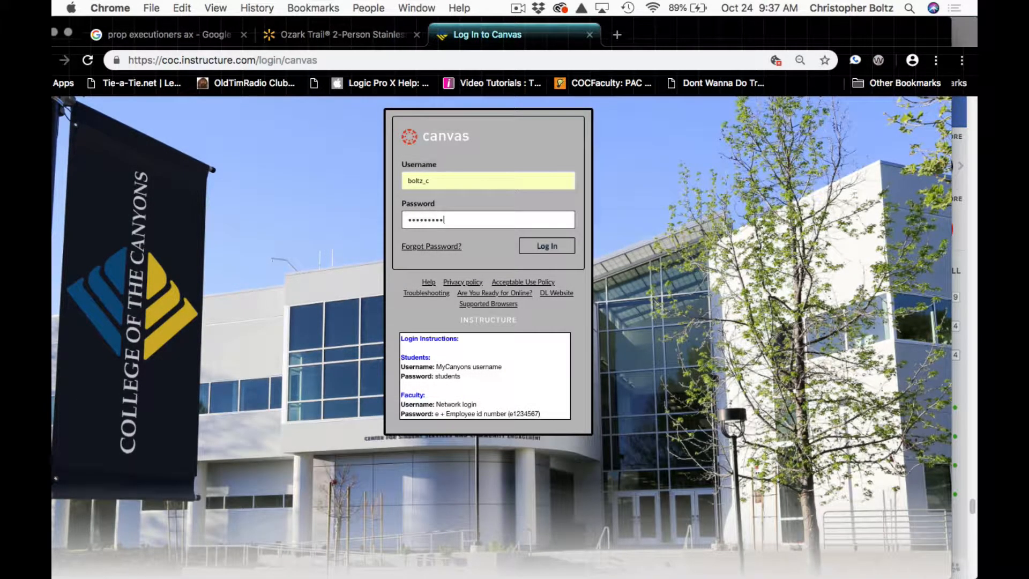
{"action": "key", "text": "Return"}
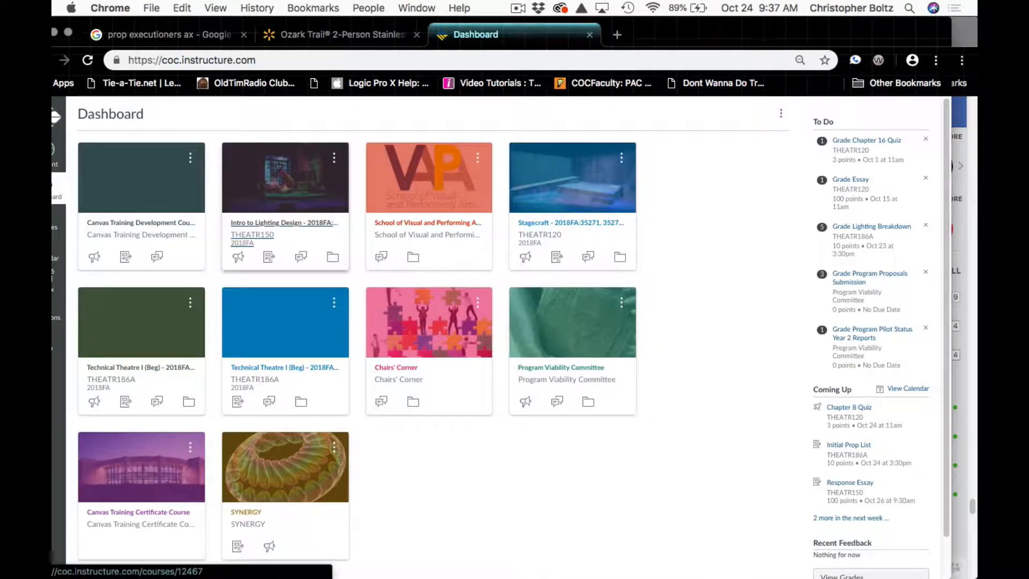
Download PiratesLightingInventory.docx from the Intro to Lighting Design course's Vectorworks Files page and open it in Word
{"action": "left_click", "coordinate": [284, 222]}
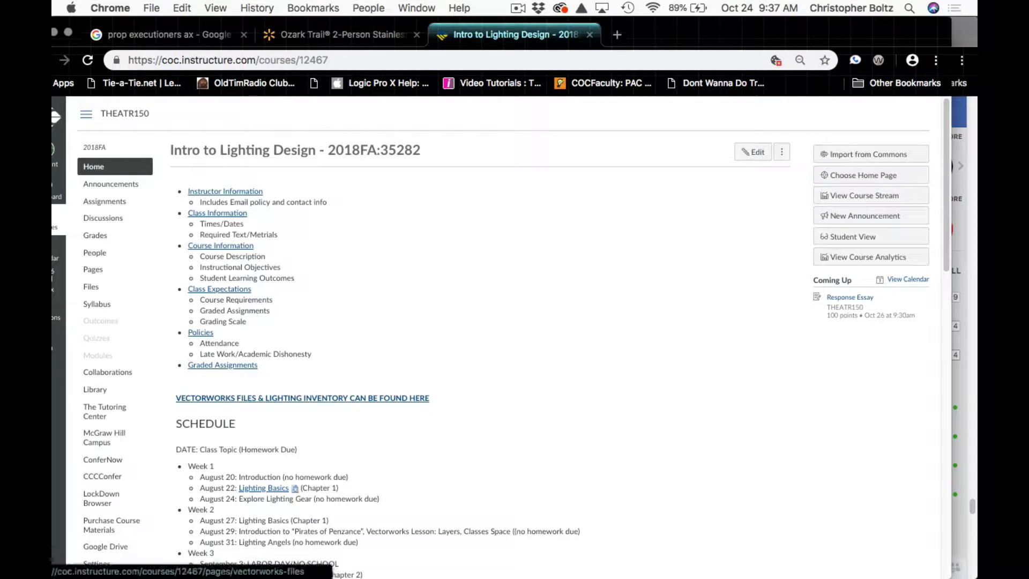
{"action": "left_click", "coordinate": [302, 398]}
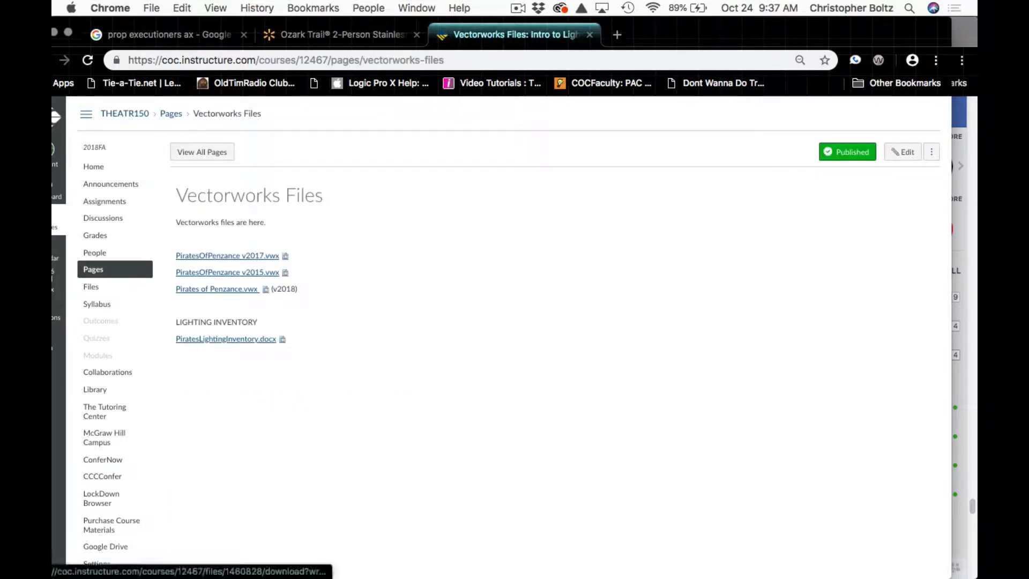
{"action": "left_click", "coordinate": [217, 289]}
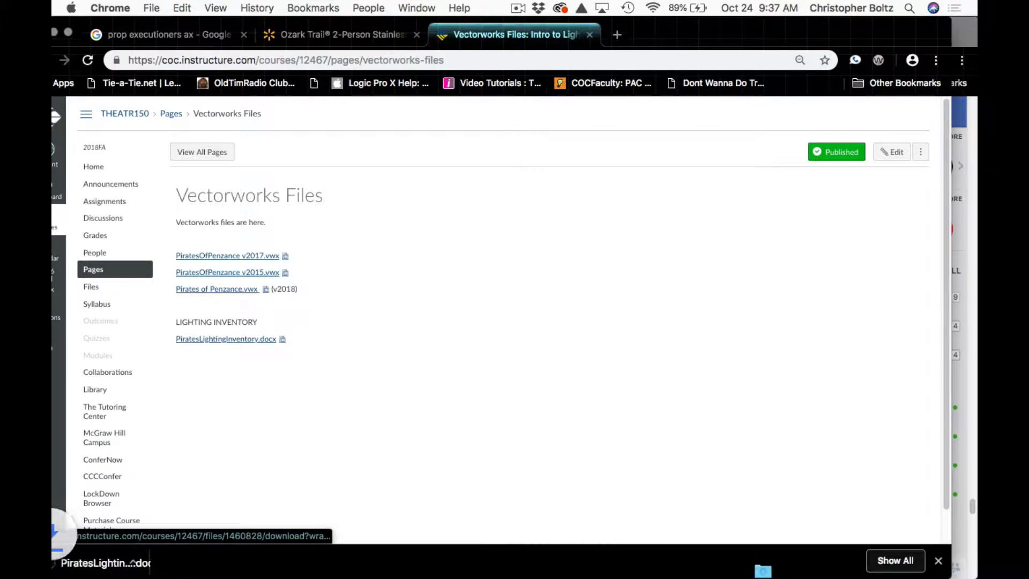
{"action": "left_click", "coordinate": [109, 562]}
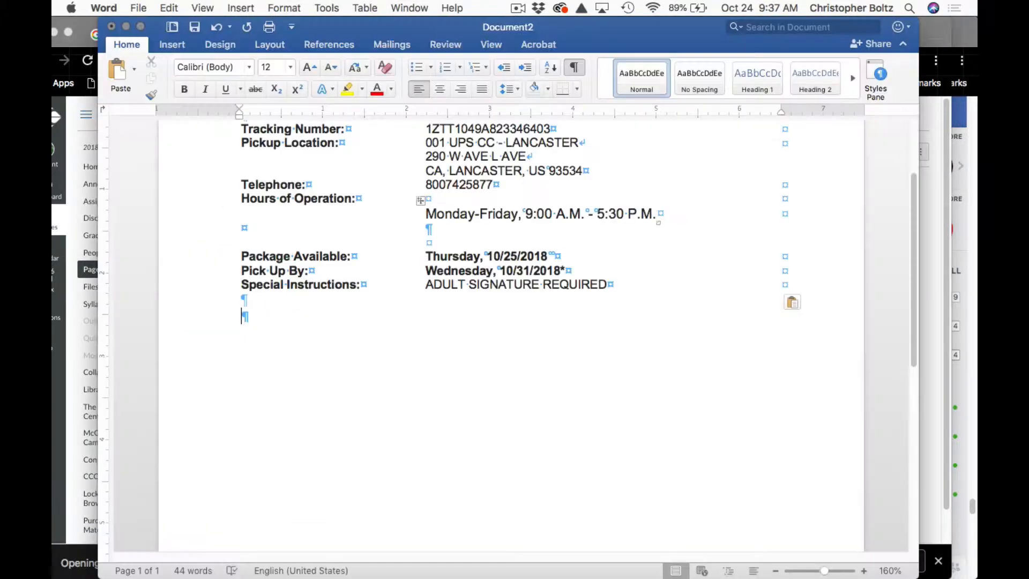
Review the fixture types and quantities in the lighting inventory and close the document
{"action": "scroll", "coordinate": [471, 337], "scroll_direction": "down", "scroll_amount": 3}
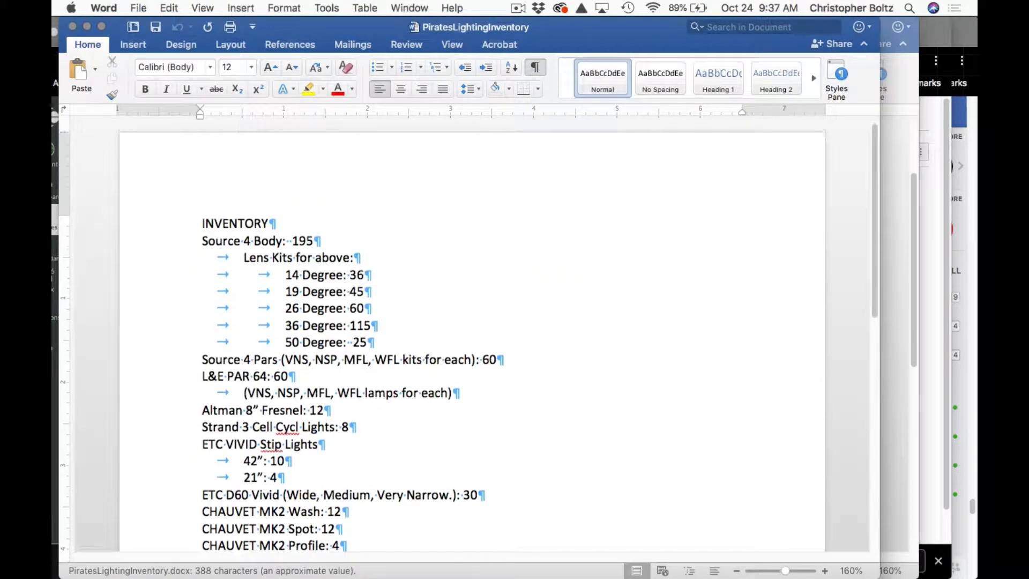
{"action": "scroll", "coordinate": [472, 338], "scroll_direction": "down", "scroll_amount": 1}
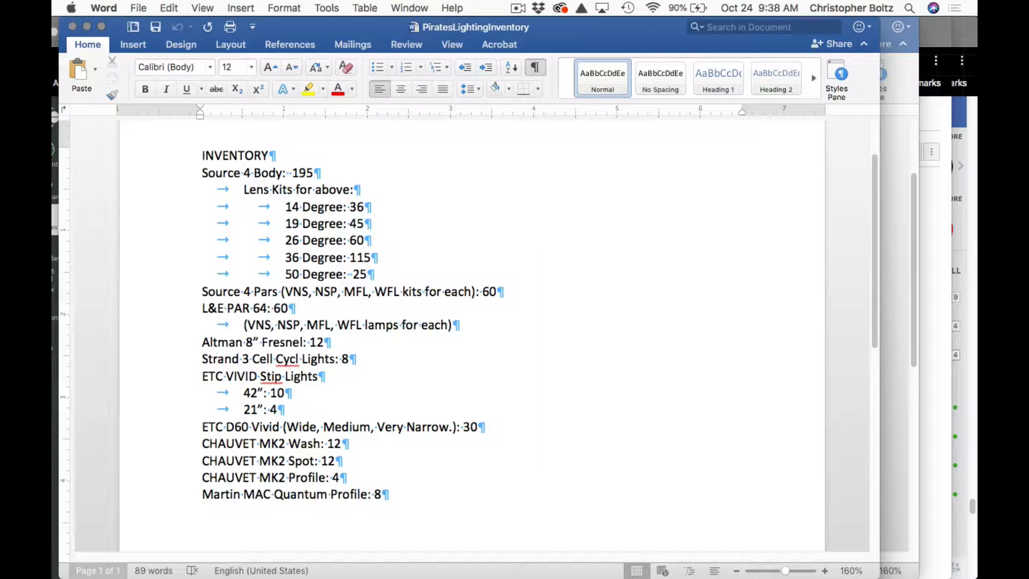
{"action": "key", "text": "super+w"}
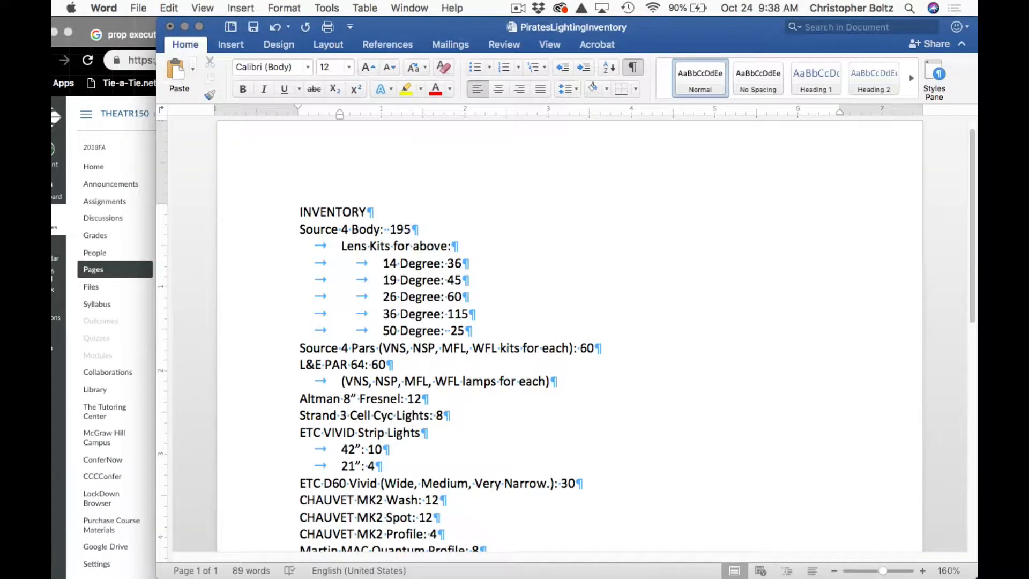
Switch to Vectorworks and activate the Lighting Instrument tool with the Light Instr ETC Source 4 PAR WFL symbol
{"action": "left_click", "coordinate": [528, 547]}
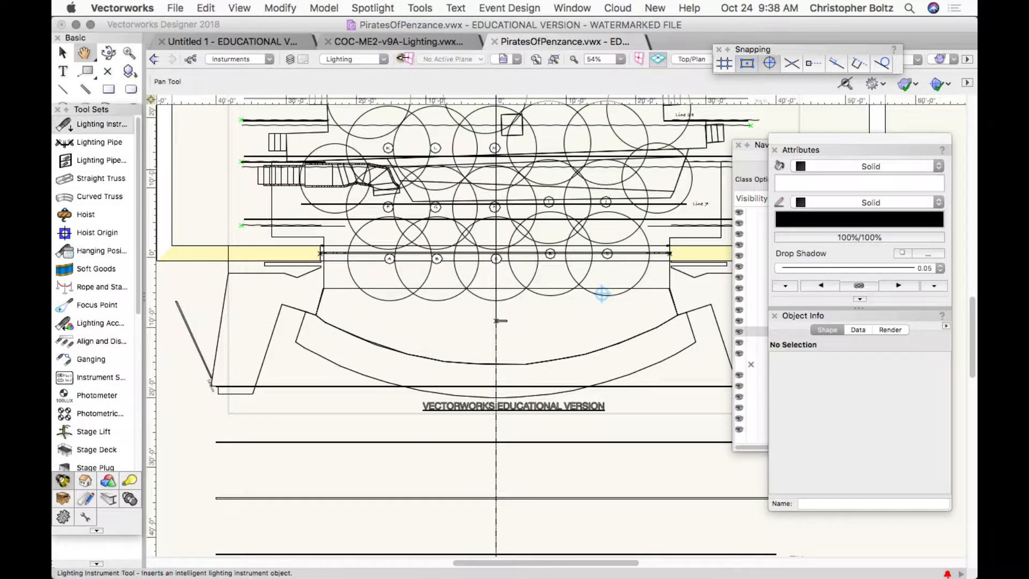
{"action": "left_click", "coordinate": [94, 127]}
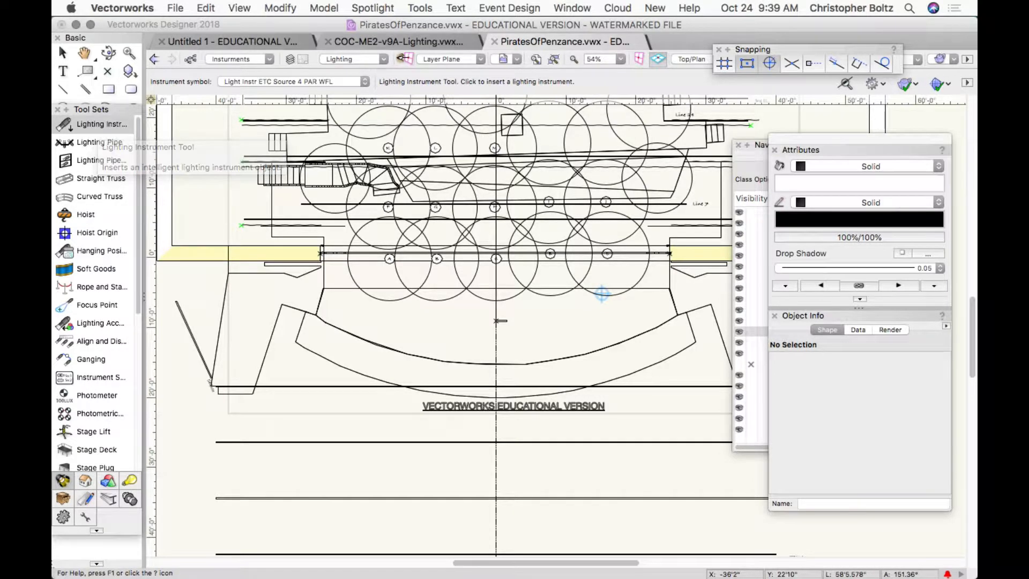
{"action": "left_click", "coordinate": [262, 81]}
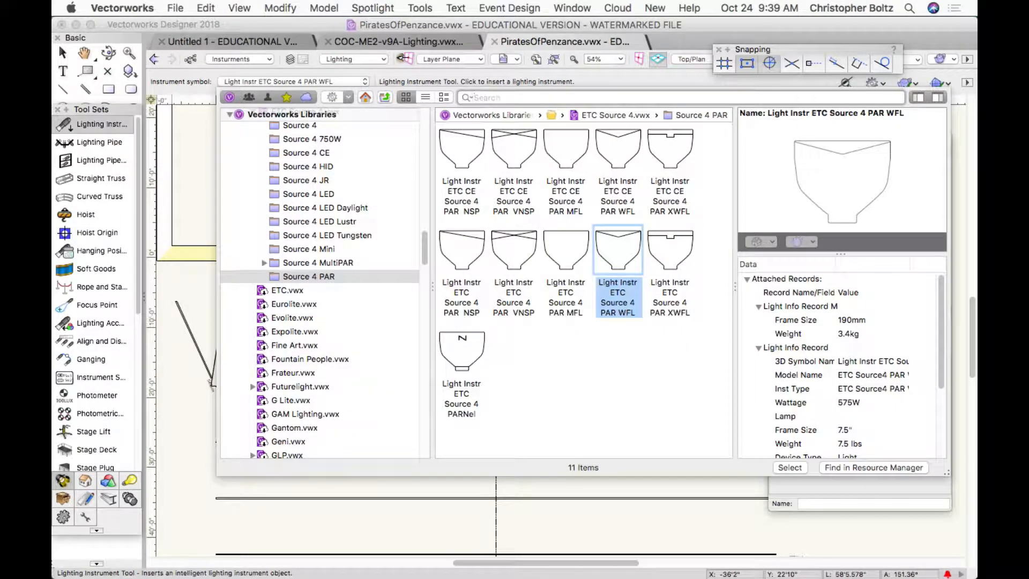
{"action": "double_click", "coordinate": [602, 294]}
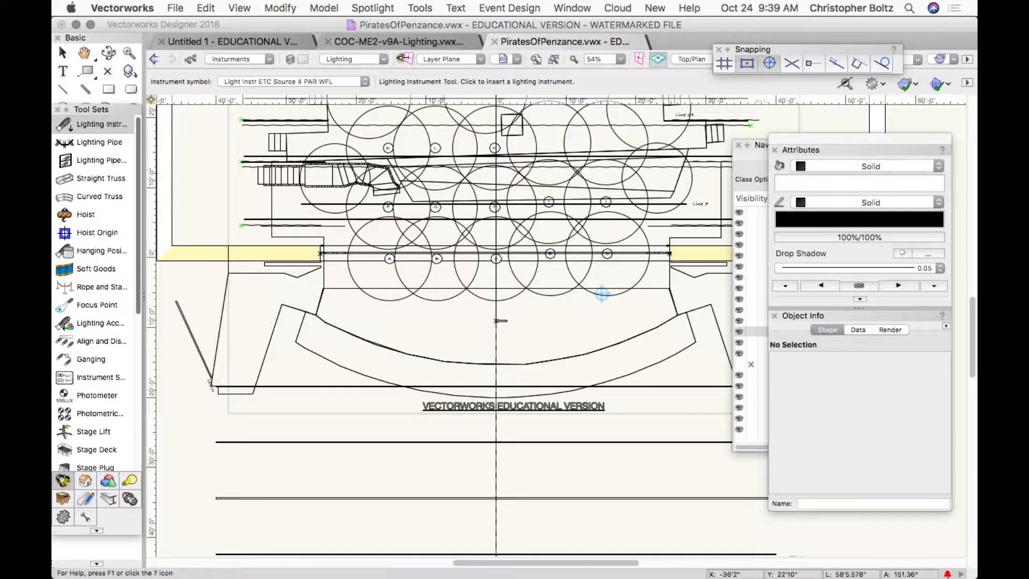
Widen the Basic tool palette and choose the Light Instr ETC Source 4 19deg symbol from the ETC Source 4.vwx library's Source 4 folder
{"action": "mouse_move", "coordinate": [144, 296]}
{"action": "left_mouse_down"}
{"action": "mouse_move", "coordinate": [238, 296]}
{"action": "mouse_move", "coordinate": [190, 297]}
{"action": "left_mouse_up"}
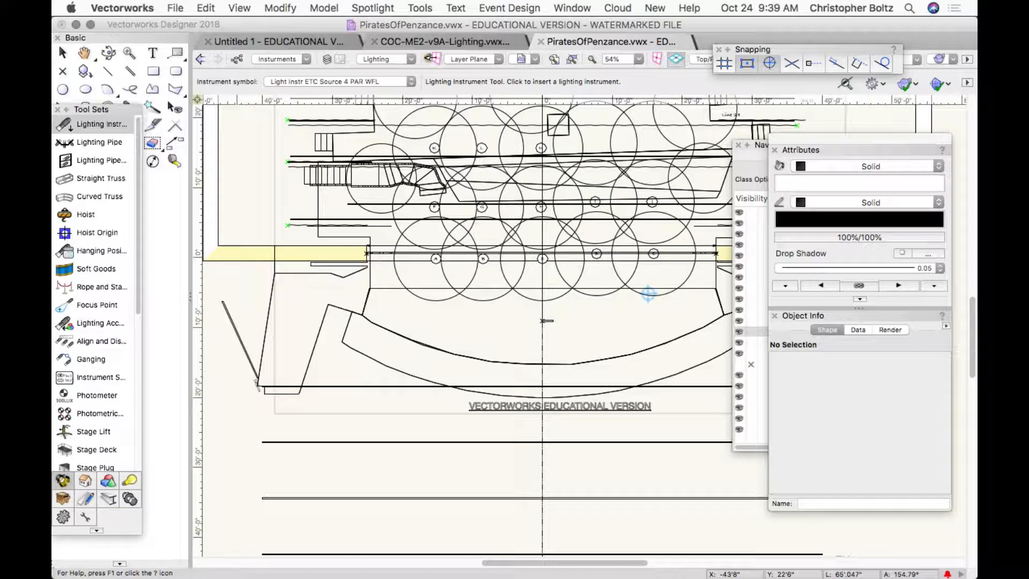
{"action": "left_click", "coordinate": [340, 82]}
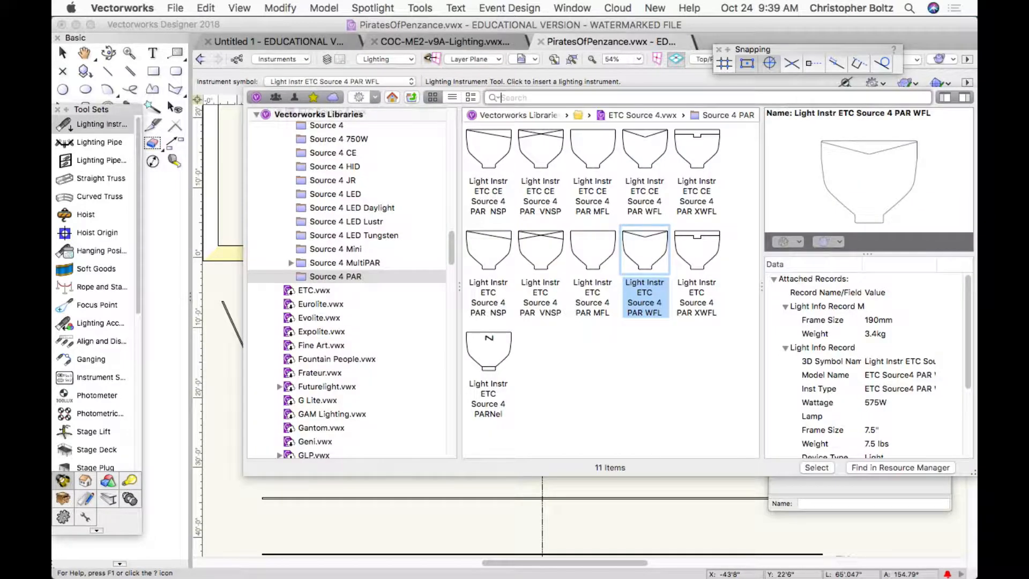
{"action": "scroll", "coordinate": [346, 286], "scroll_direction": "up", "scroll_amount": 6}
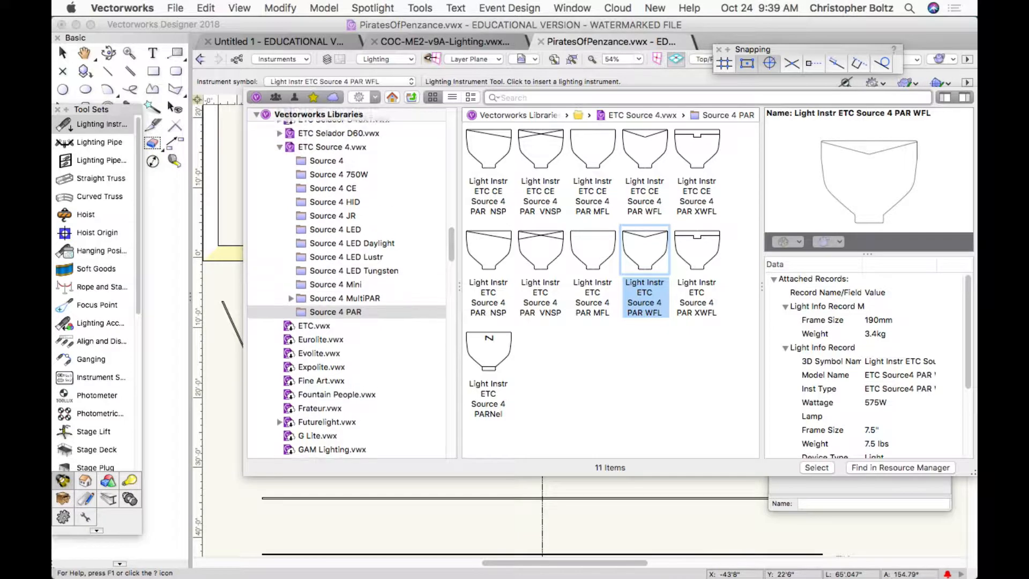
{"action": "scroll", "coordinate": [346, 287], "scroll_direction": "up", "scroll_amount": 10}
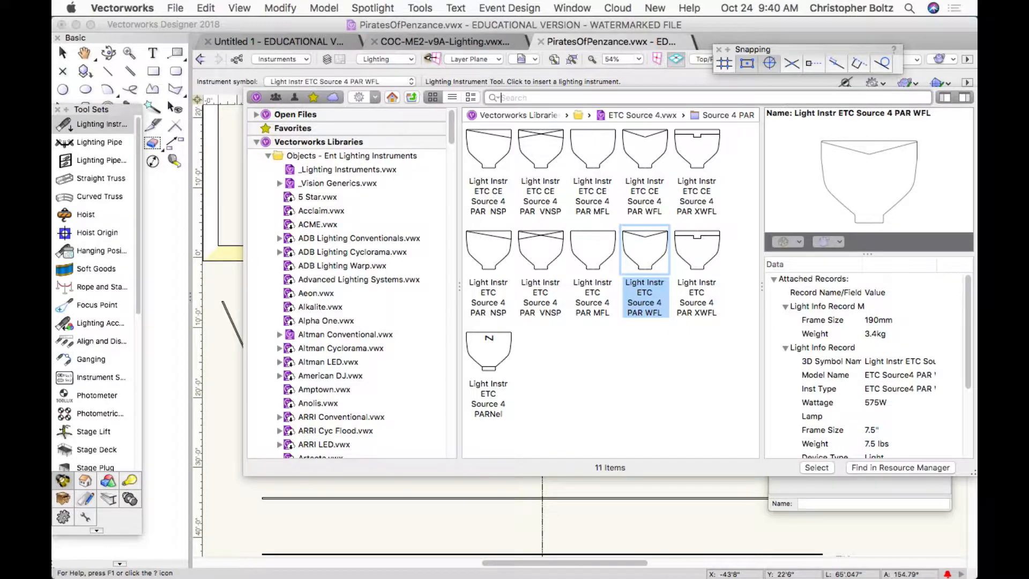
{"action": "scroll", "coordinate": [347, 284], "scroll_direction": "down", "scroll_amount": 15}
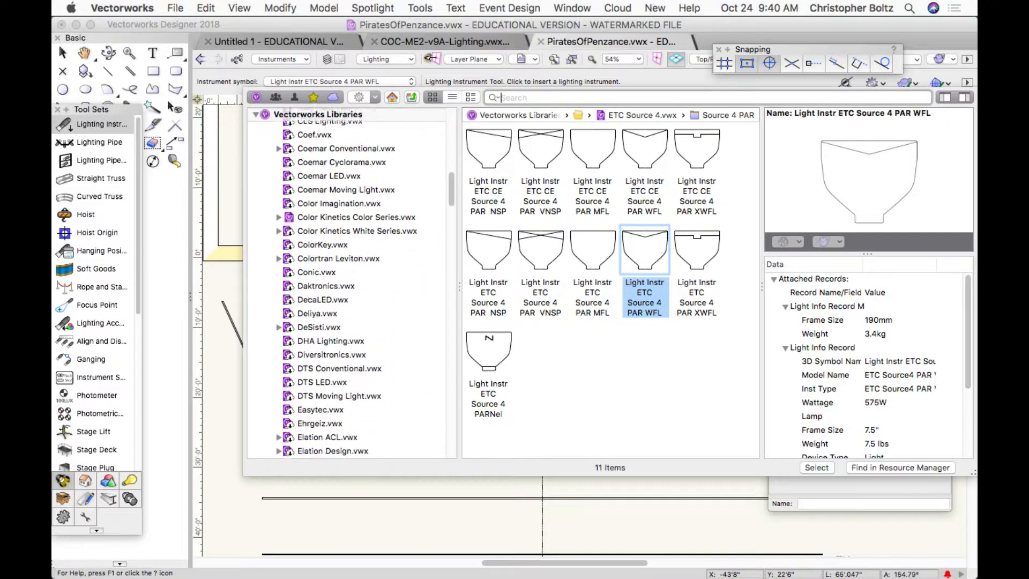
{"action": "scroll", "coordinate": [347, 284], "scroll_direction": "down", "scroll_amount": 10}
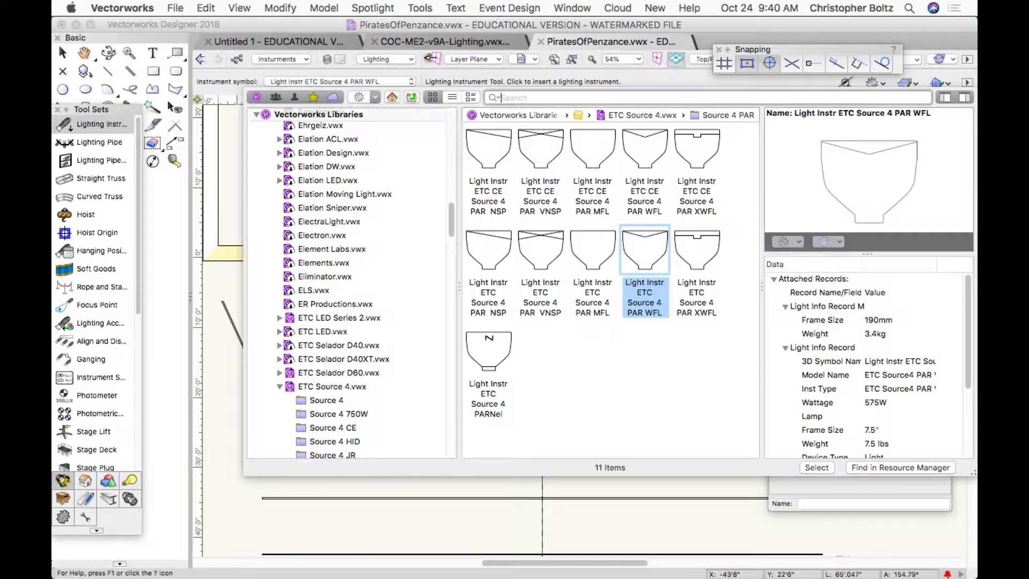
{"action": "scroll", "coordinate": [346, 284], "scroll_direction": "down", "scroll_amount": 5}
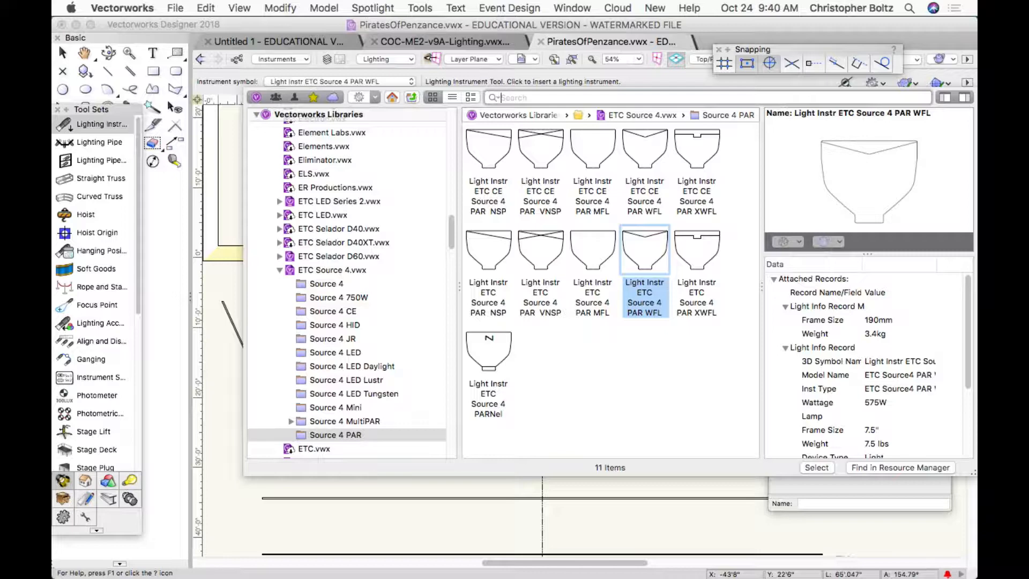
{"action": "left_click", "coordinate": [326, 284]}
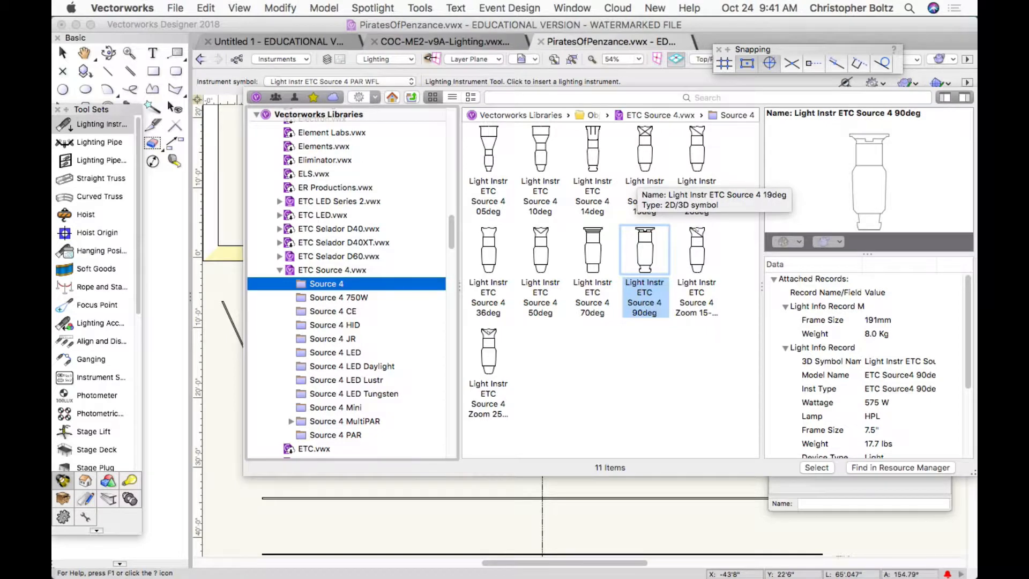
{"action": "double_click", "coordinate": [644, 152]}
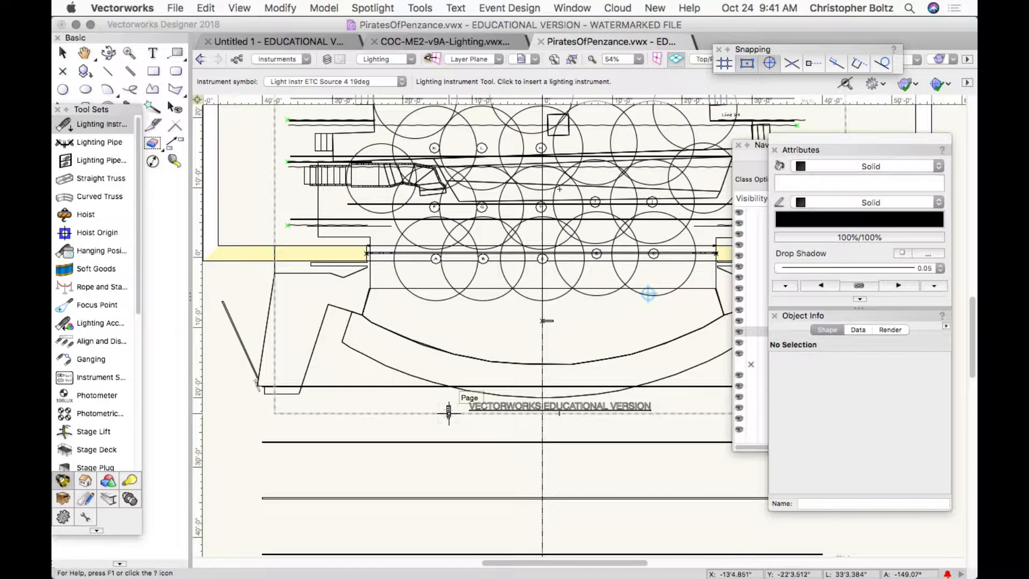
Check the active design layer and class, and insert the 19-degree Source 4 on the FOH 2 pipe at about X -18'9", rotated 0°
{"action": "left_click", "coordinate": [749, 274]}
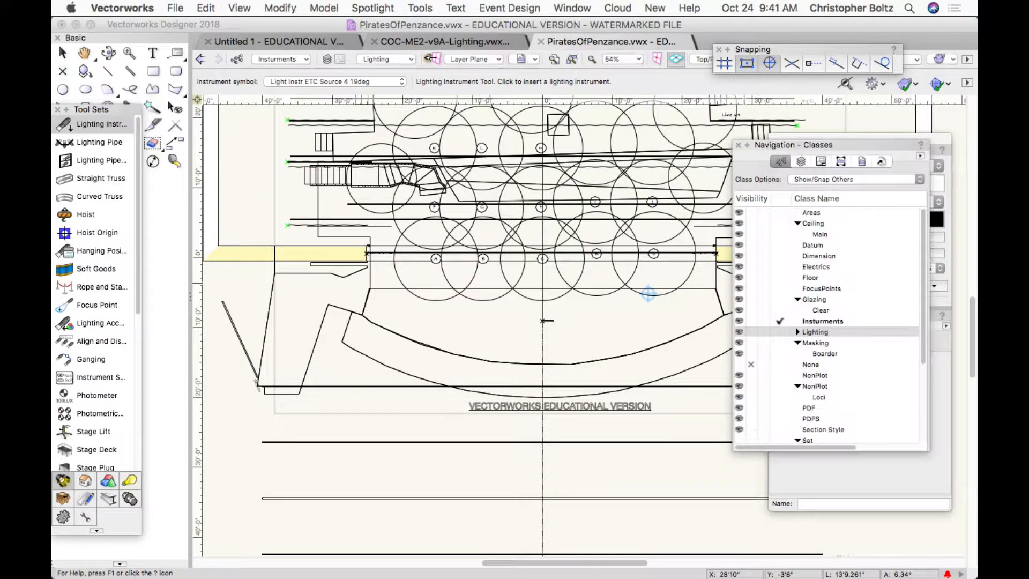
{"action": "left_click", "coordinate": [801, 161]}
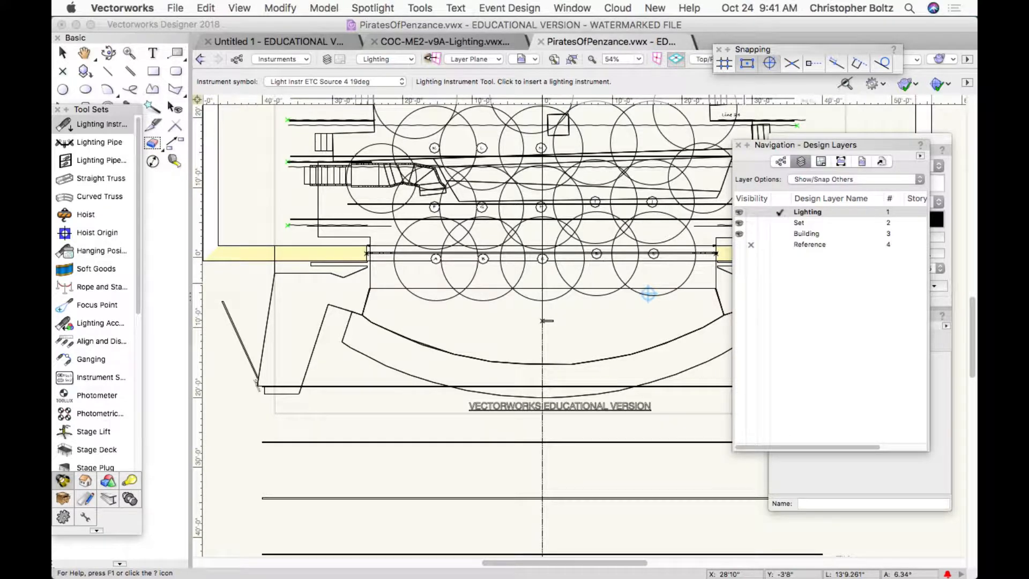
{"action": "left_click", "coordinate": [780, 162]}
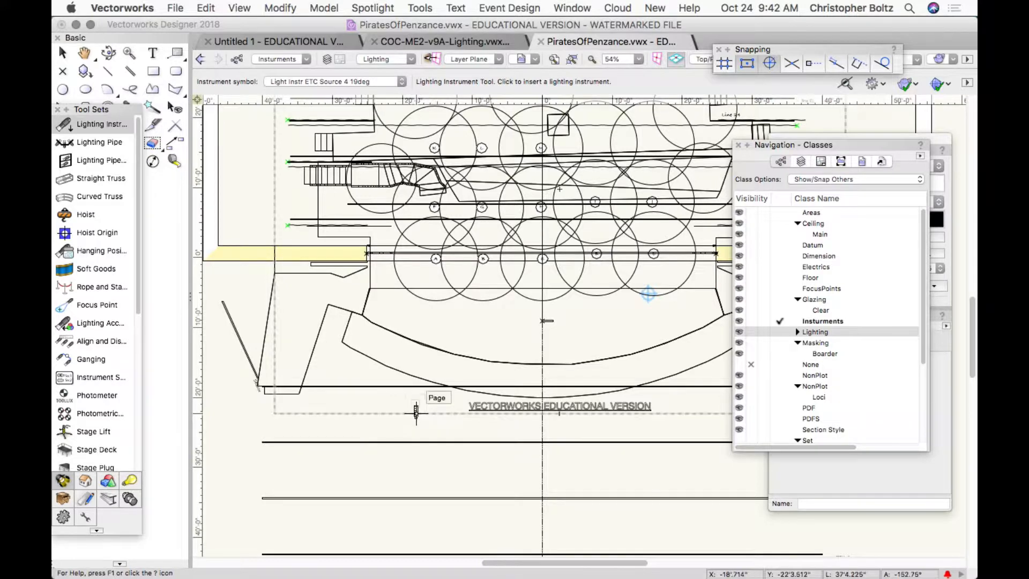
{"action": "left_click", "coordinate": [411, 441]}
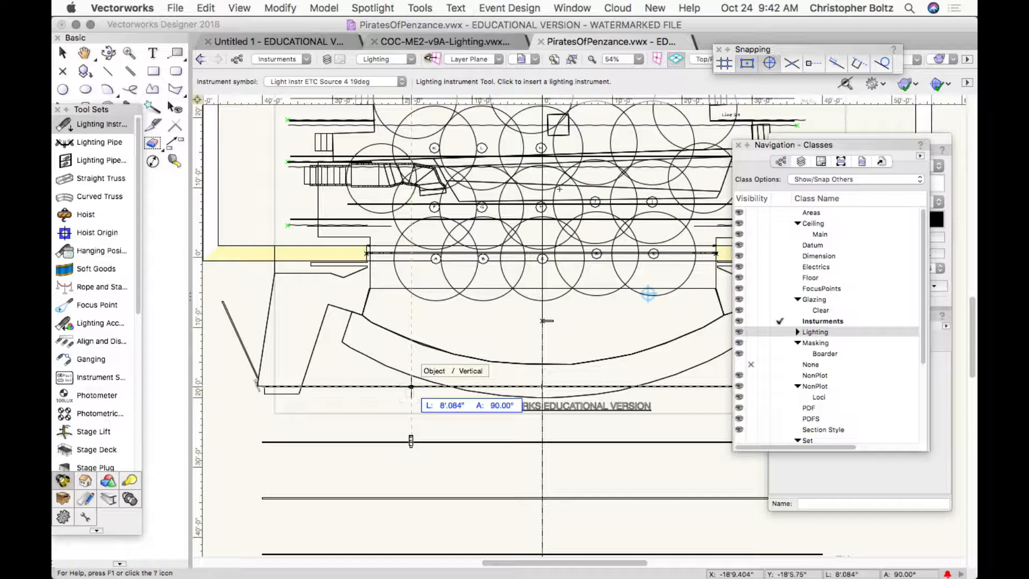
{"action": "left_click", "coordinate": [411, 385]}
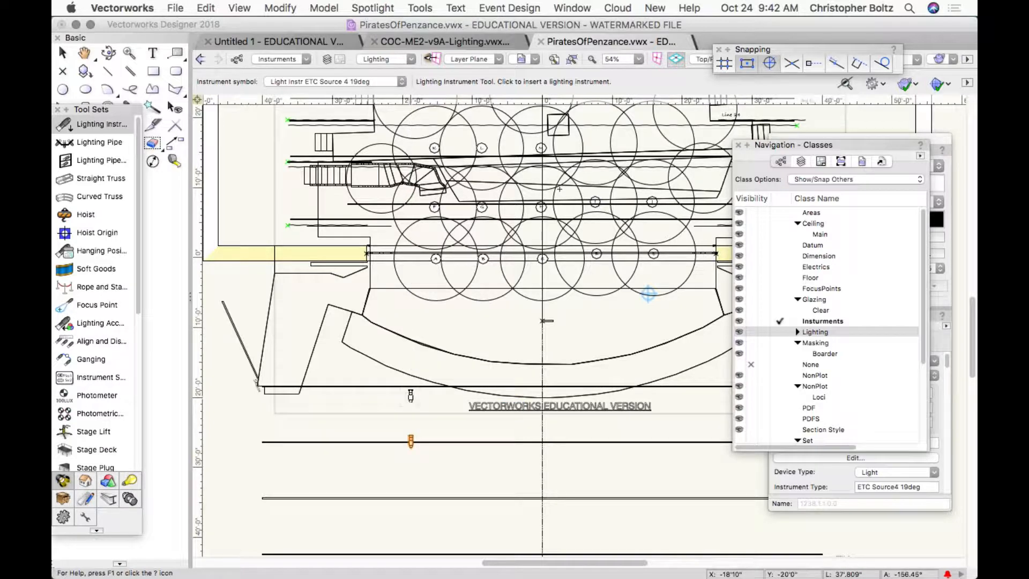
Inspect the placed instrument's hanging height in 3D with the Flyover tool and return to the Top/Plan view around the front-of-house pipes
{"action": "left_click", "coordinate": [109, 53]}
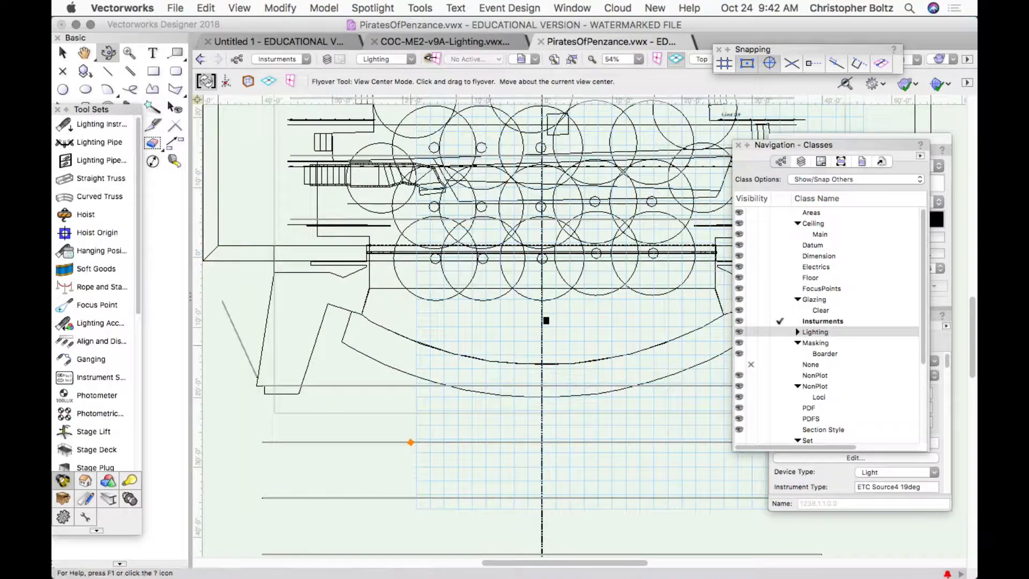
{"action": "mouse_move", "coordinate": [505, 433]}
{"action": "left_mouse_down"}
{"action": "mouse_move", "coordinate": [544, 310]}
{"action": "mouse_move", "coordinate": [585, 287]}
{"action": "left_mouse_up"}
{"action": "left_click_drag", "start_coordinate": [536, 348], "coordinate": [632, 241]}
{"action": "left_click_drag", "start_coordinate": [550, 262], "coordinate": [397, 406]}
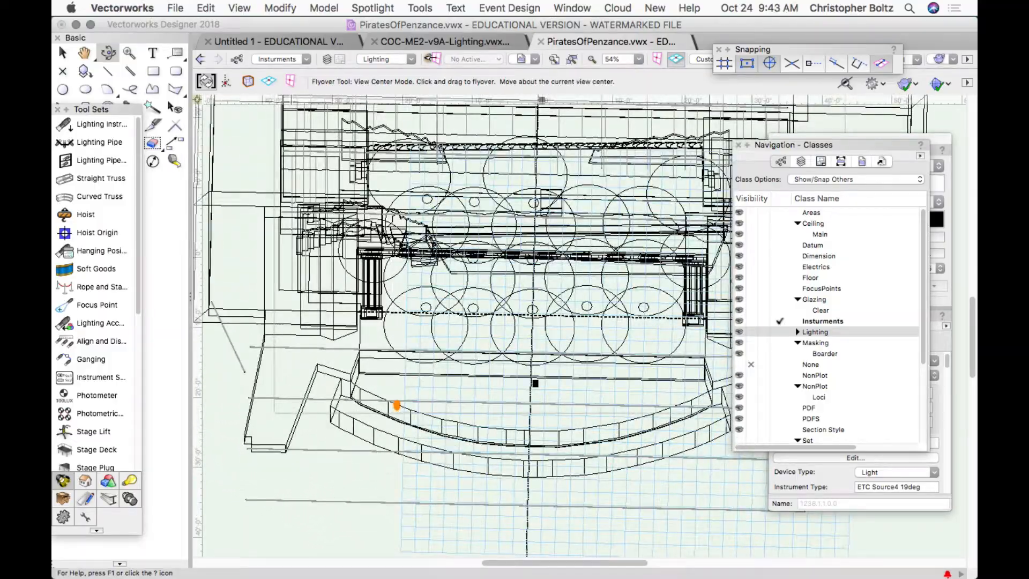
{"action": "key", "text": "super+5"}
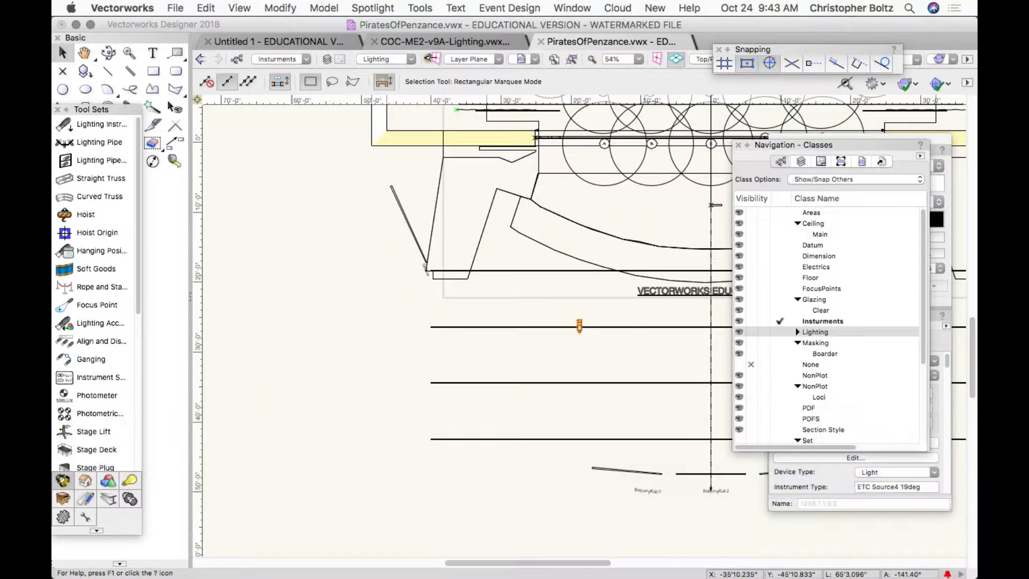
{"action": "key", "text": "h"}
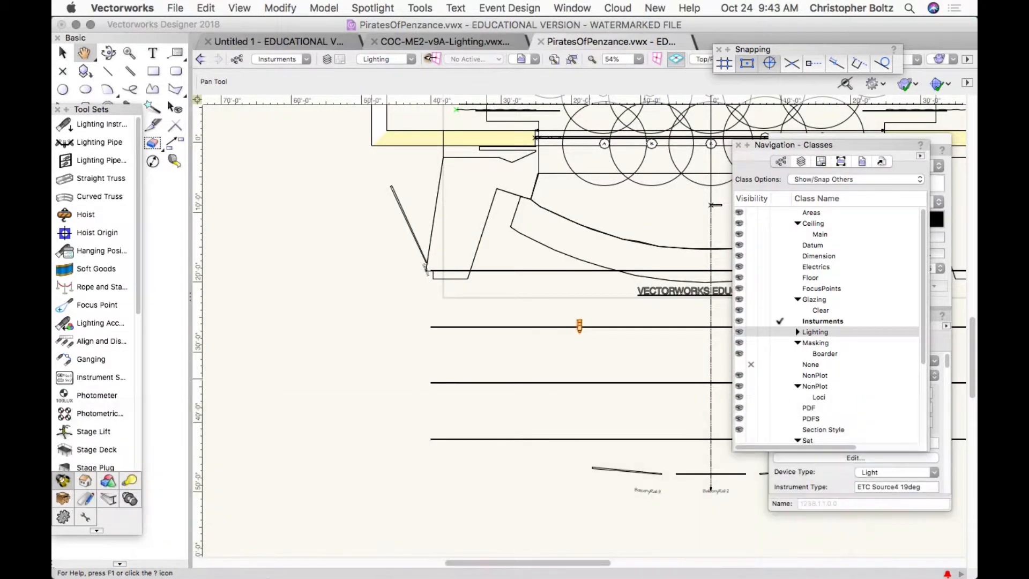
{"action": "left_click_drag", "start_coordinate": [580, 325], "coordinate": [442, 395]}
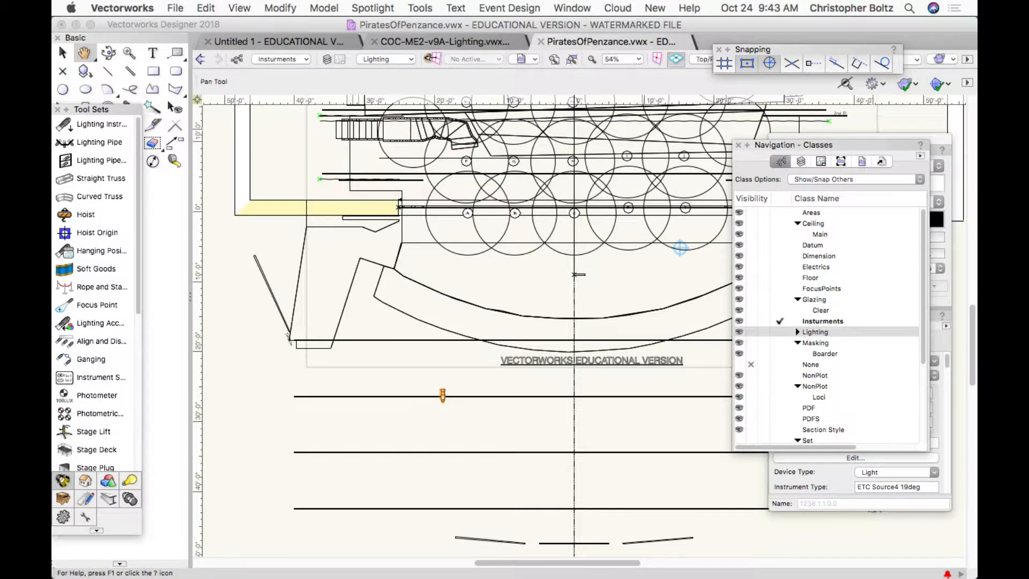
Rearrange the palettes so Object Info sits directly above the Navigation palette, clear of the front-of-house pipes
{"action": "left_click_drag", "start_coordinate": [836, 145], "coordinate": [883, 341]}
{"action": "left_click_drag", "start_coordinate": [804, 315], "coordinate": [814, 126]}
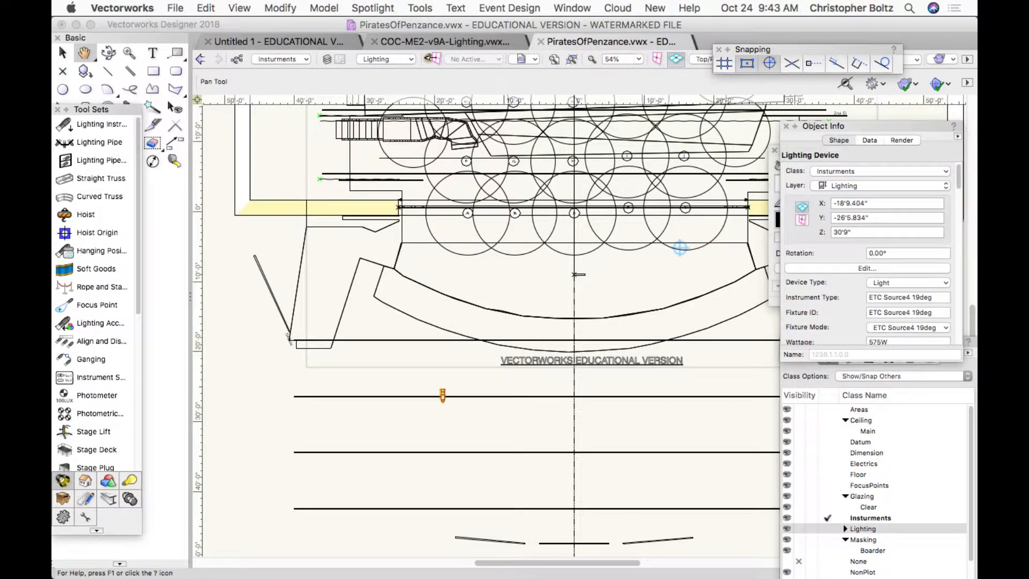
{"action": "left_click", "coordinate": [572, 8]}
{"action": "mouse_move", "coordinate": [581, 25]}
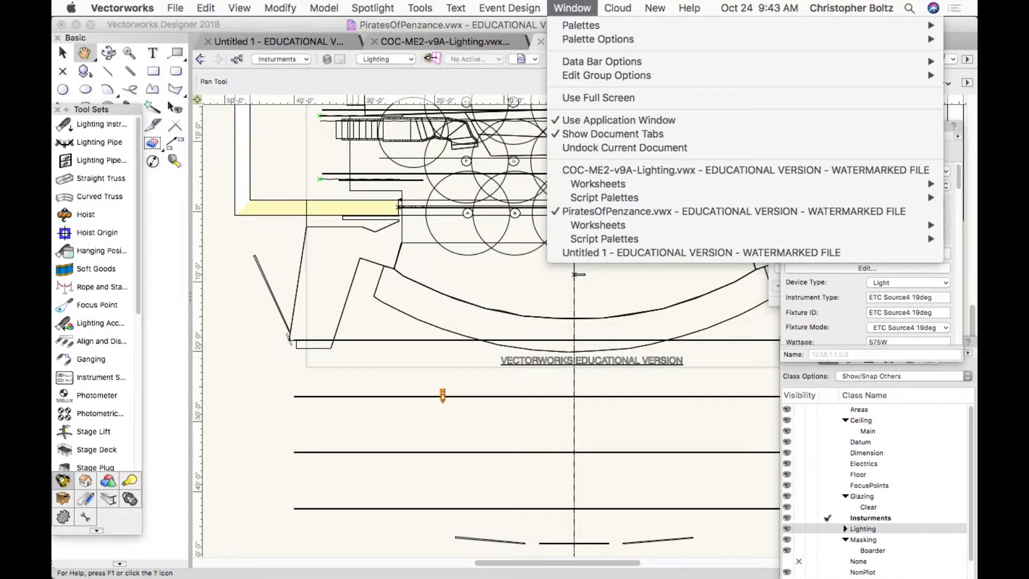
{"action": "key", "text": "Escape"}
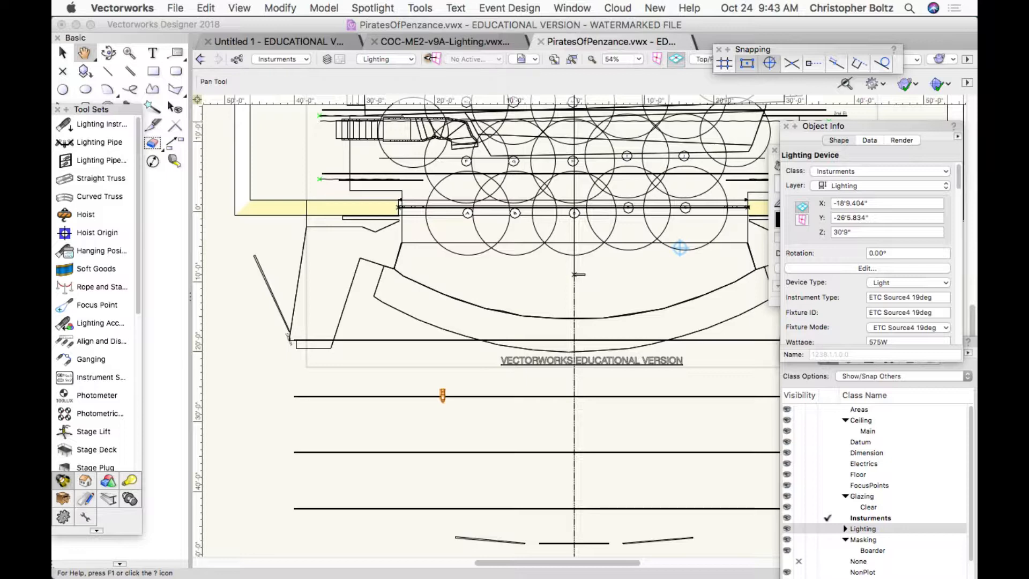
Set the purpose of the selected Source 4 19-degree instrument to Front 1
{"action": "scroll", "coordinate": [868, 254], "scroll_direction": "down", "scroll_amount": 3}
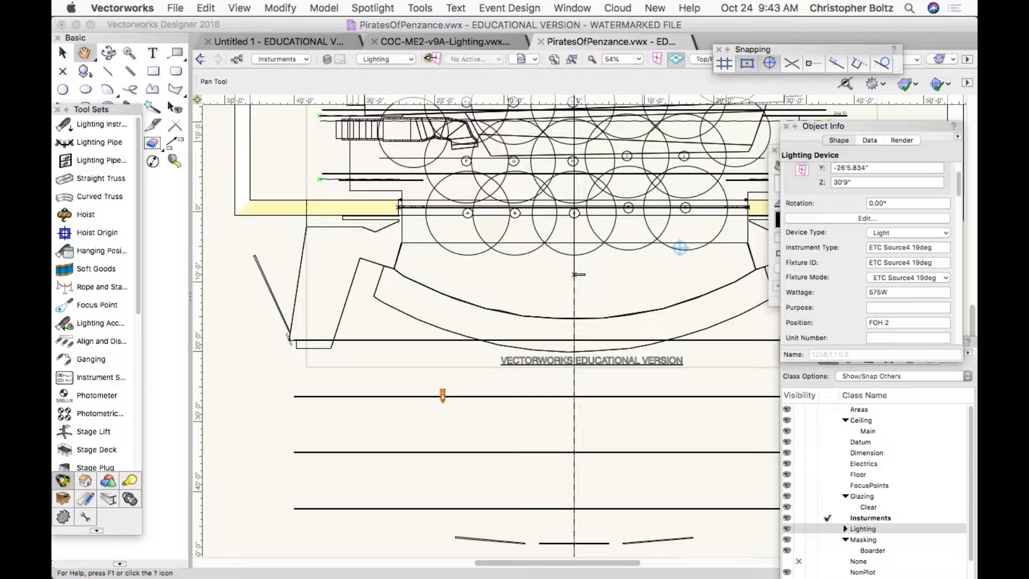
{"action": "scroll", "coordinate": [867, 253], "scroll_direction": "down", "scroll_amount": 4}
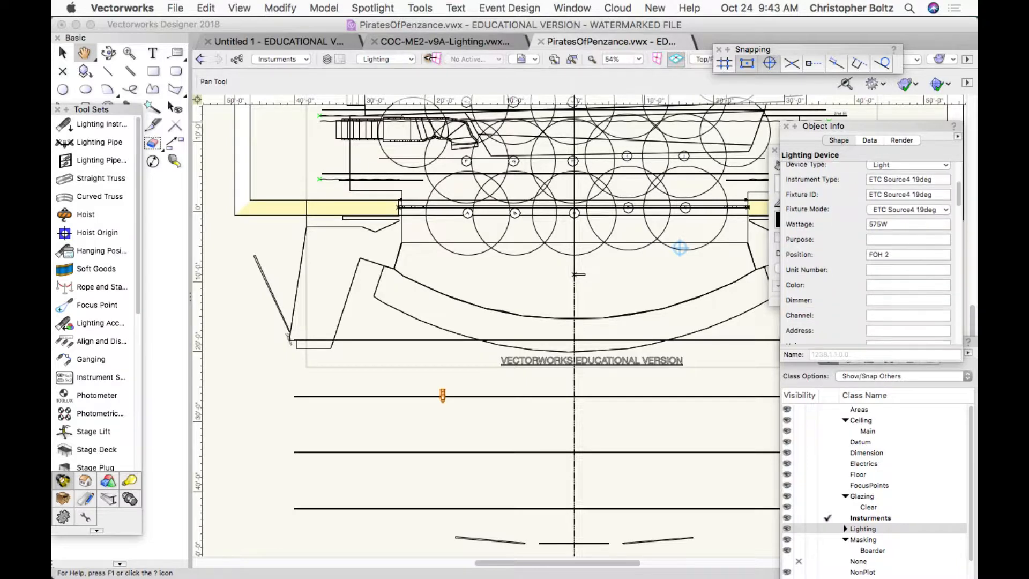
{"action": "scroll", "coordinate": [867, 253], "scroll_direction": "up", "scroll_amount": 5}
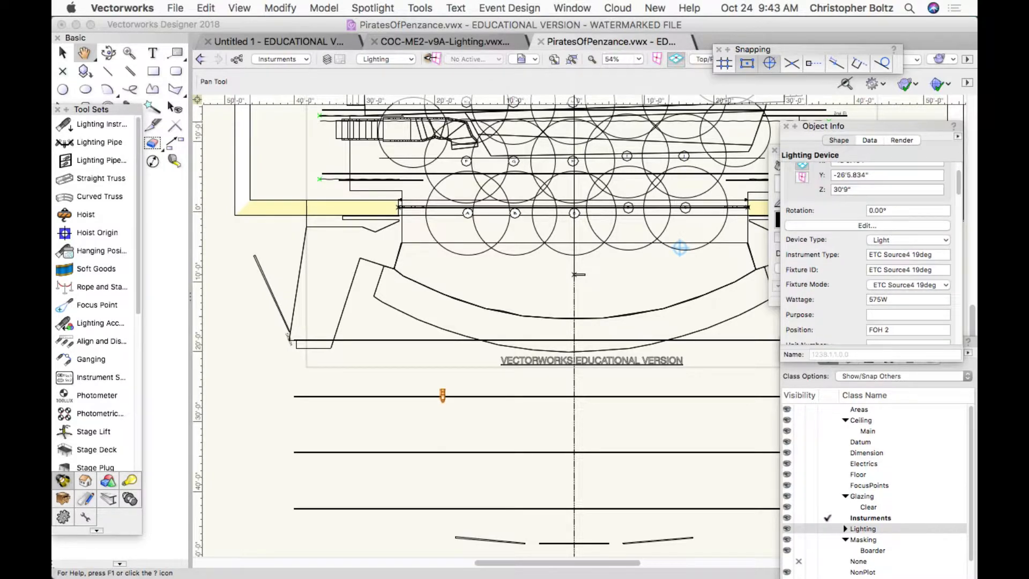
{"action": "scroll", "coordinate": [867, 252], "scroll_direction": "down", "scroll_amount": 4}
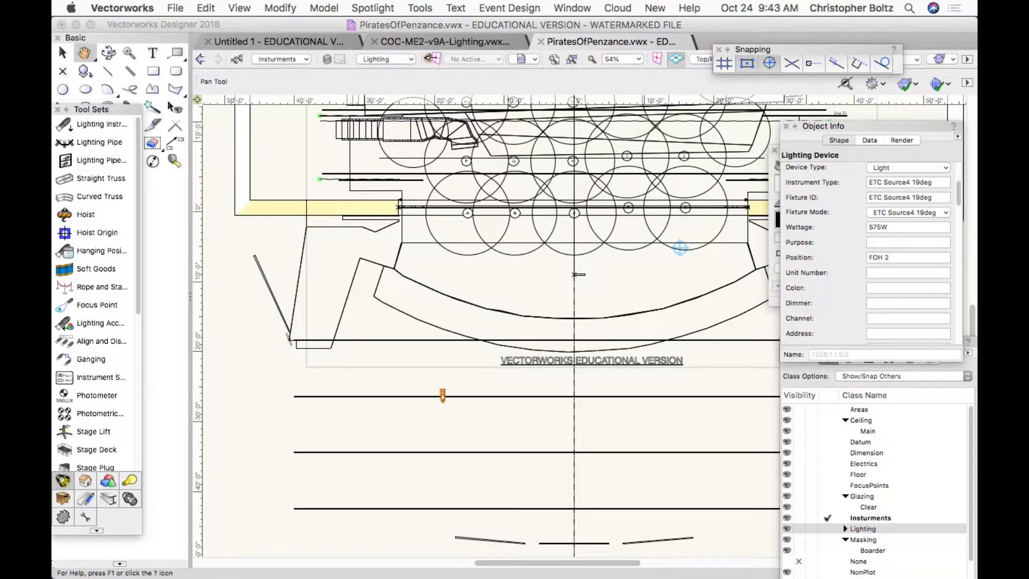
{"action": "left_click", "coordinate": [895, 242]}
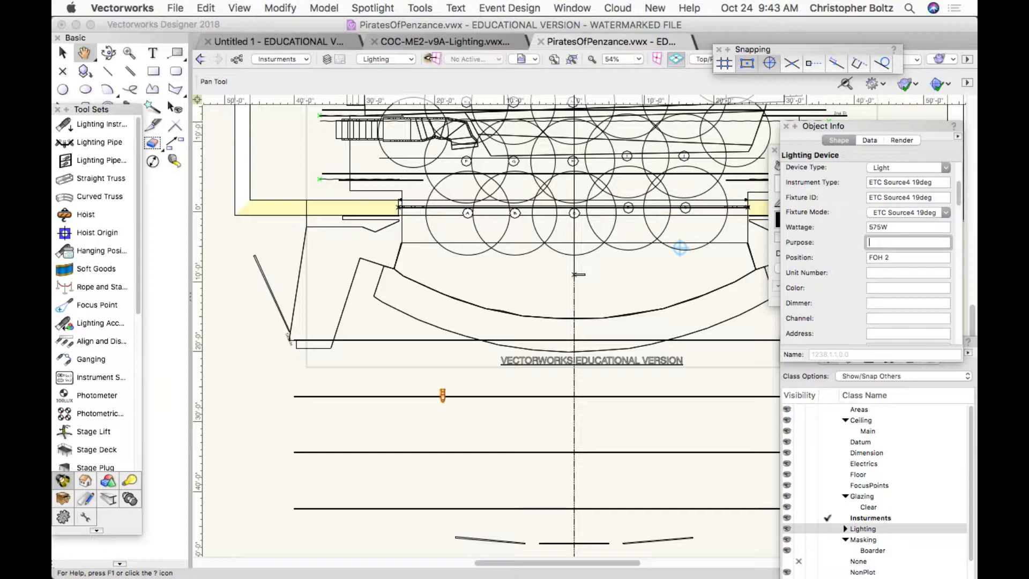
{"action": "type", "text": "Front 1"}
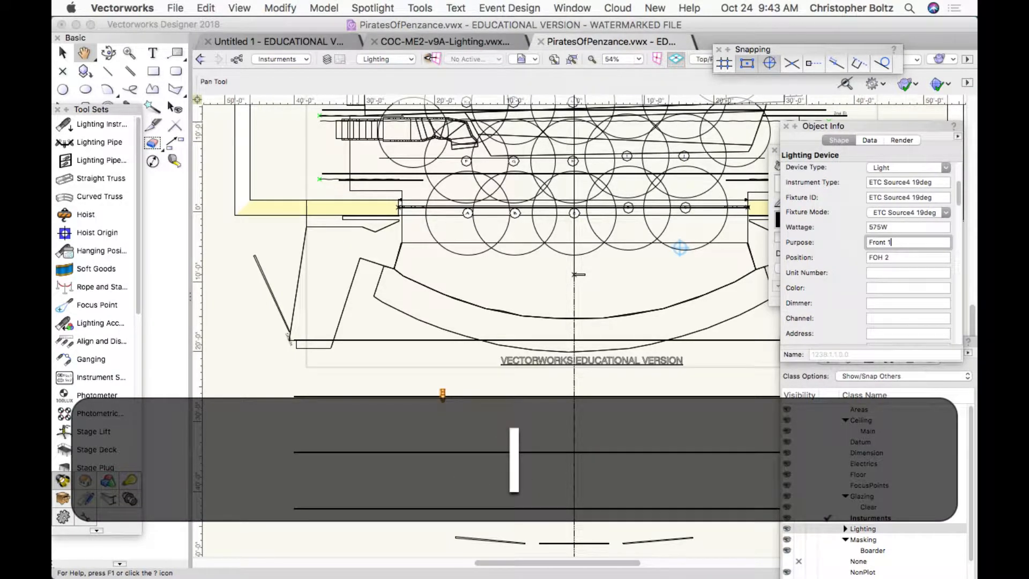
{"action": "key", "text": "BackSpace"}
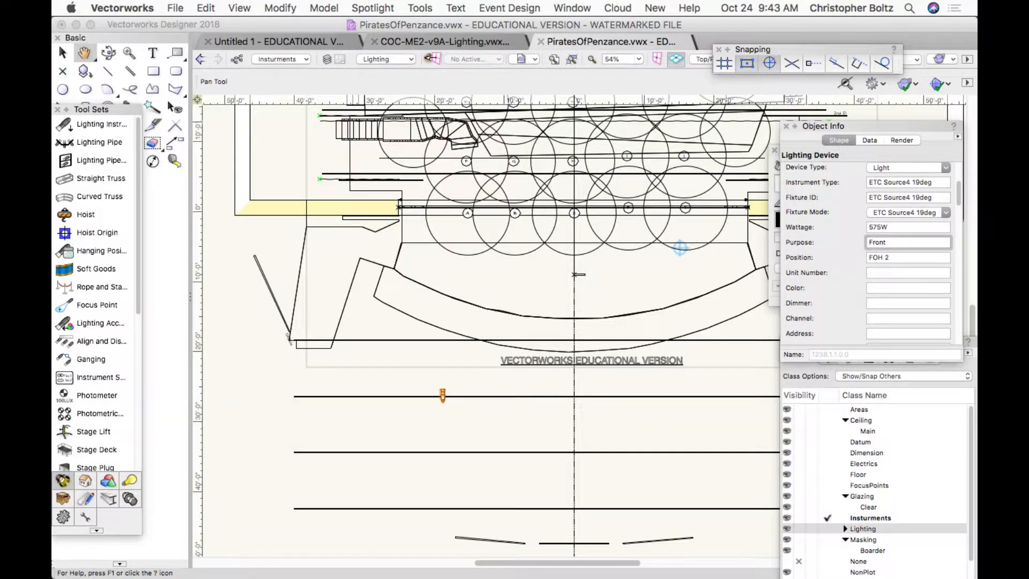
{"action": "type", "text": "1"}
Set the color of the selected front-of-house Source 4 19-degree instrument to R60 and its channel to 3
{"action": "left_click", "coordinate": [908, 287]}
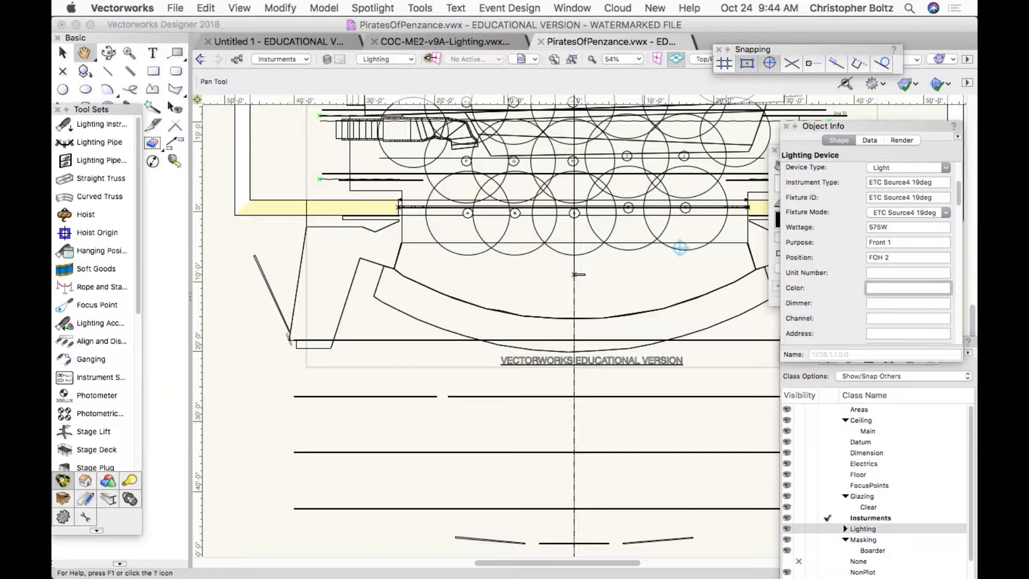
{"action": "key", "text": "shift"}
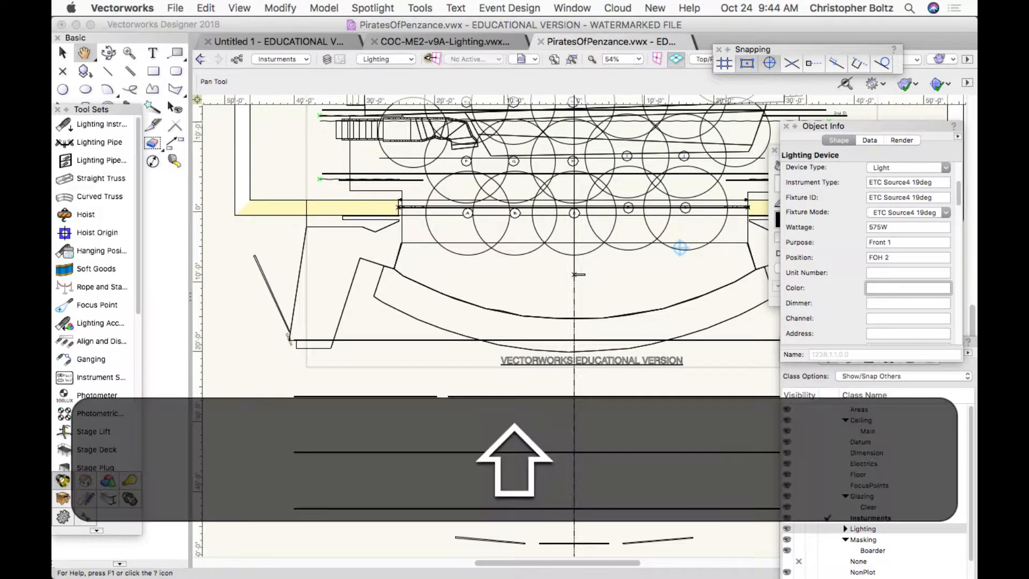
{"action": "type", "text": "R"}
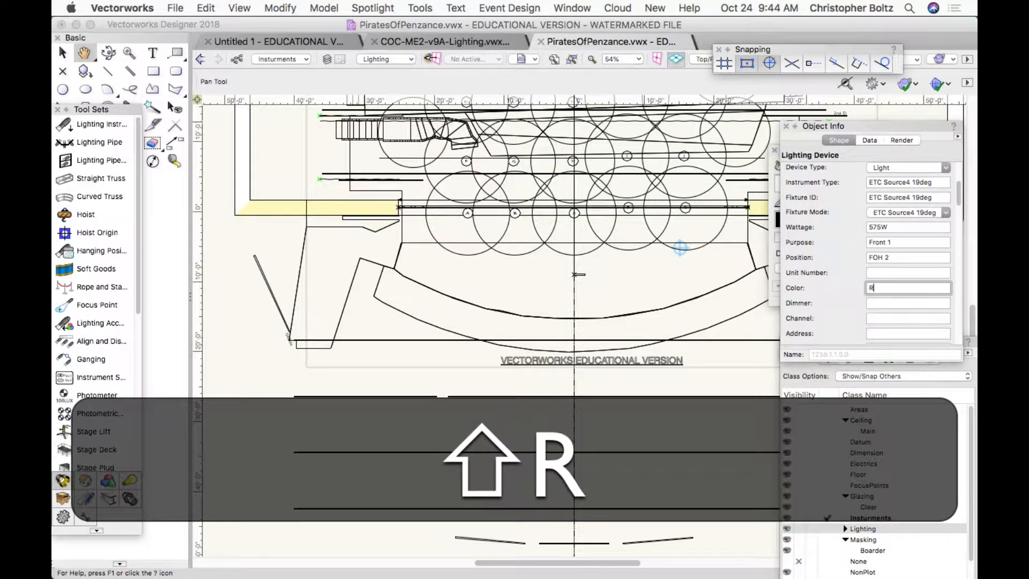
{"action": "type", "text": "60"}
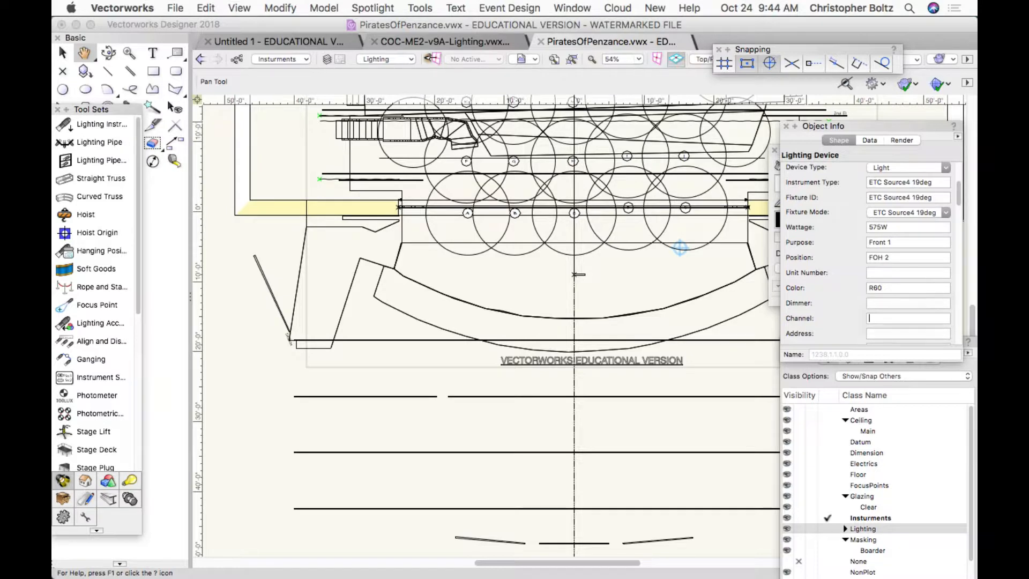
{"action": "left_click", "coordinate": [908, 318]}
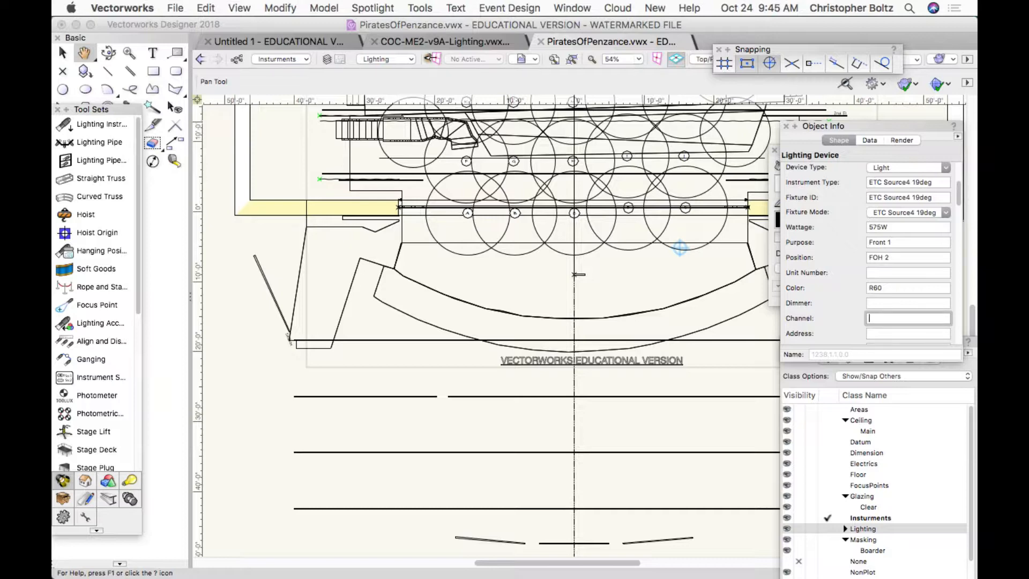
{"action": "type", "text": "3"}
Assign focus point C to the selected instrument on FOH 2
{"action": "scroll", "coordinate": [868, 252], "scroll_direction": "down", "scroll_amount": 6}
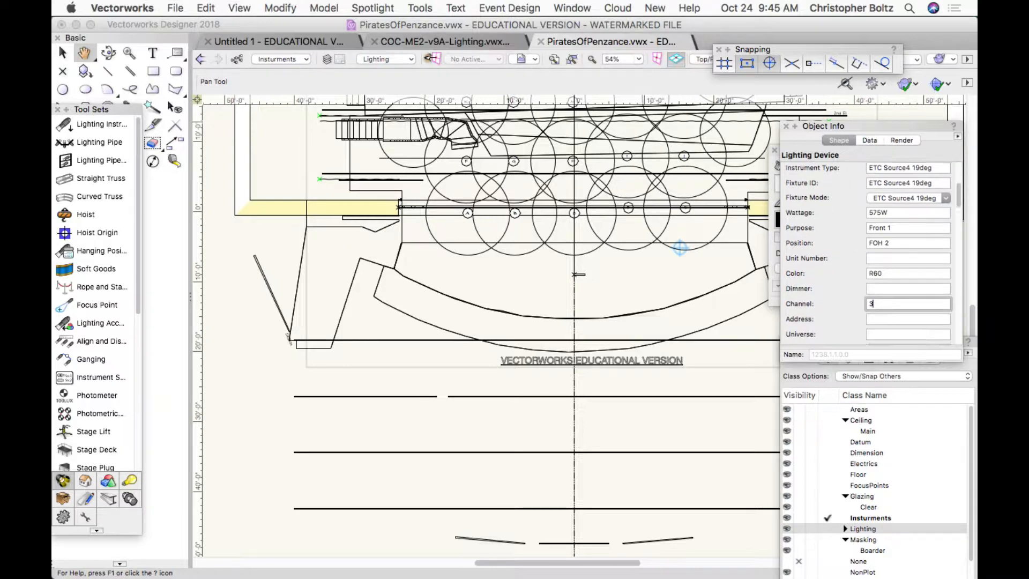
{"action": "scroll", "coordinate": [868, 252], "scroll_direction": "down", "scroll_amount": 8}
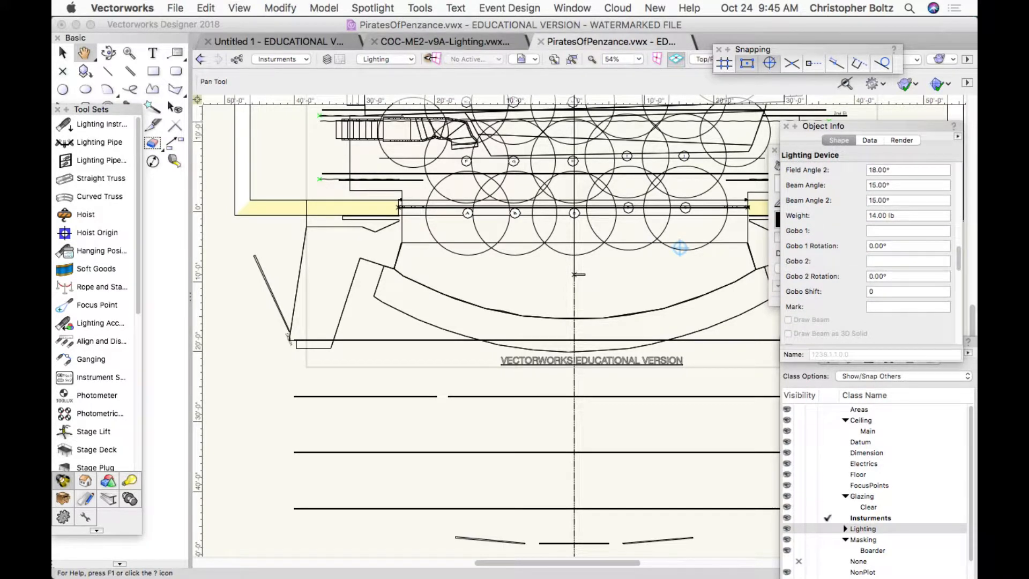
{"action": "left_click", "coordinate": [908, 231]}
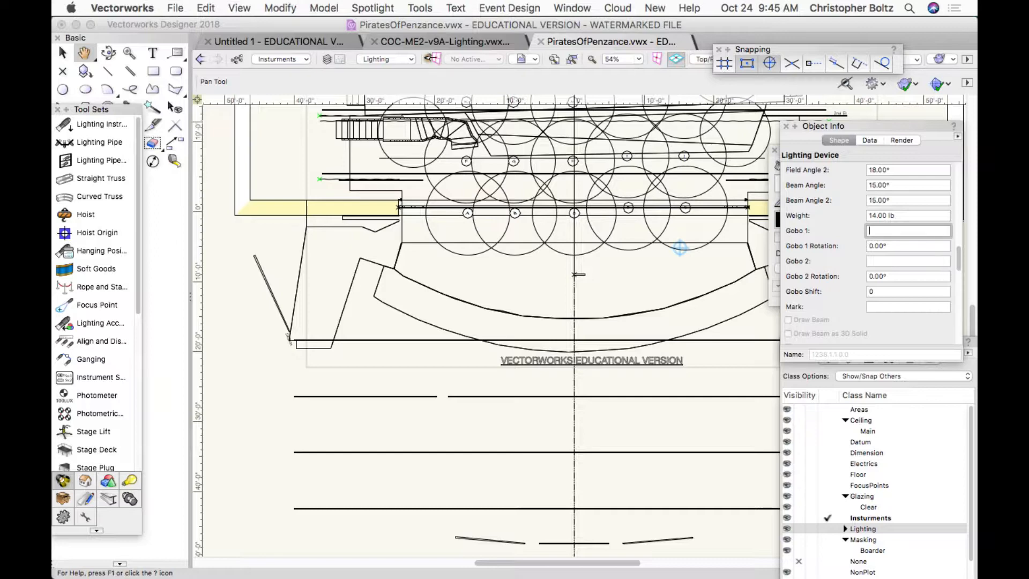
{"action": "scroll", "coordinate": [868, 251], "scroll_direction": "down", "scroll_amount": 6}
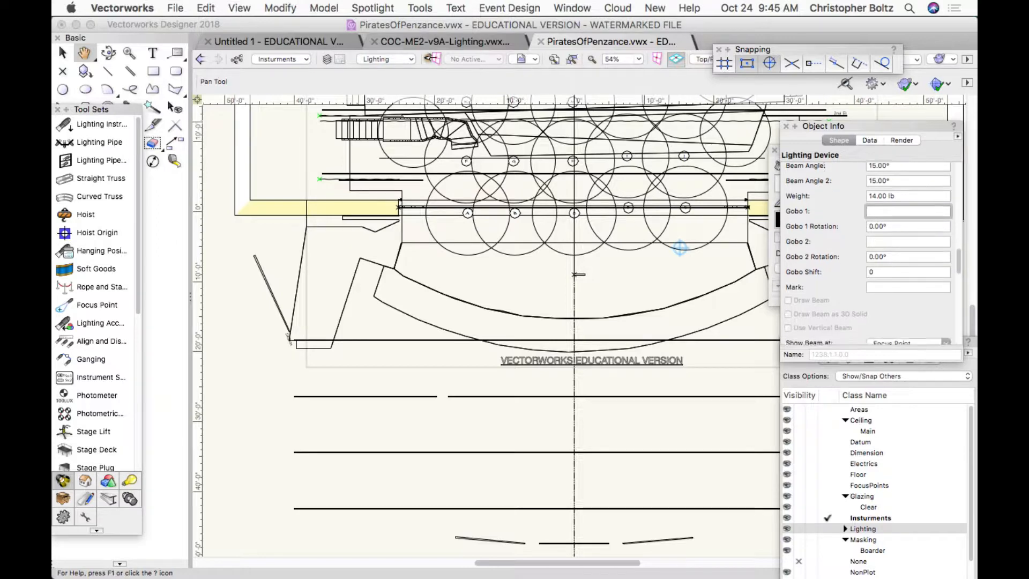
{"action": "scroll", "coordinate": [868, 254], "scroll_direction": "down", "scroll_amount": 8}
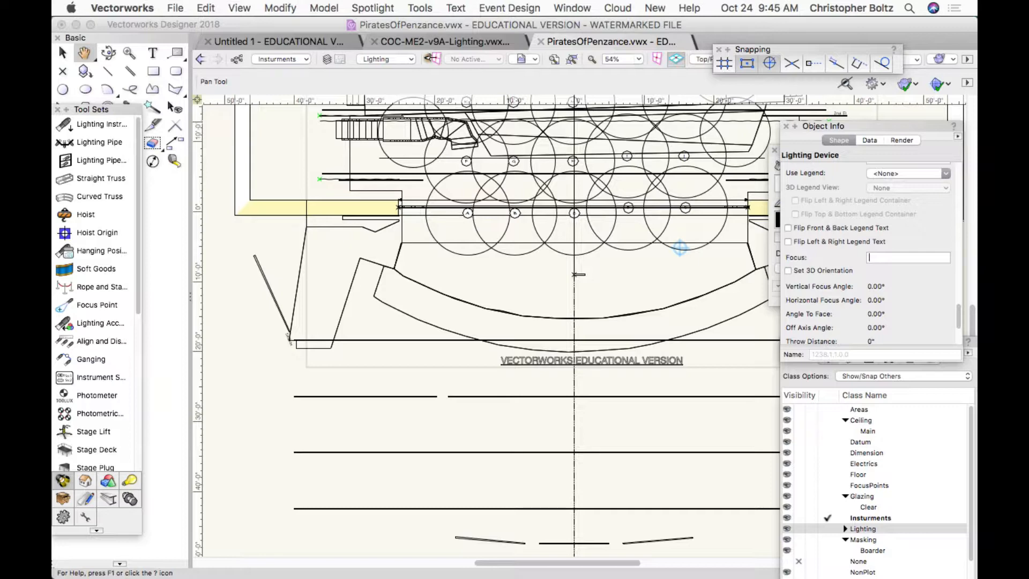
{"action": "left_click", "coordinate": [869, 257]}
{"action": "key", "text": "shift"}
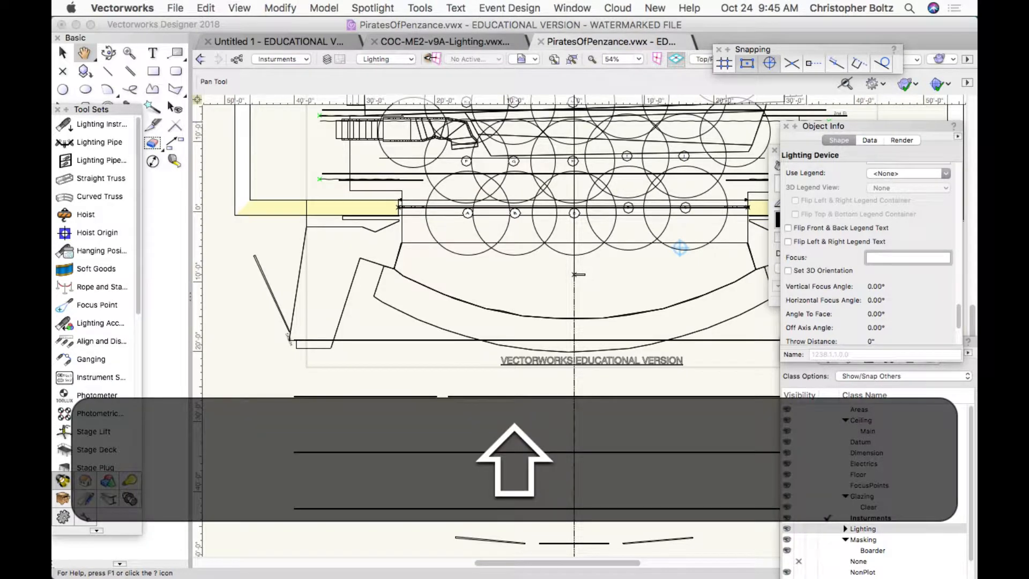
{"action": "type", "text": "C"}
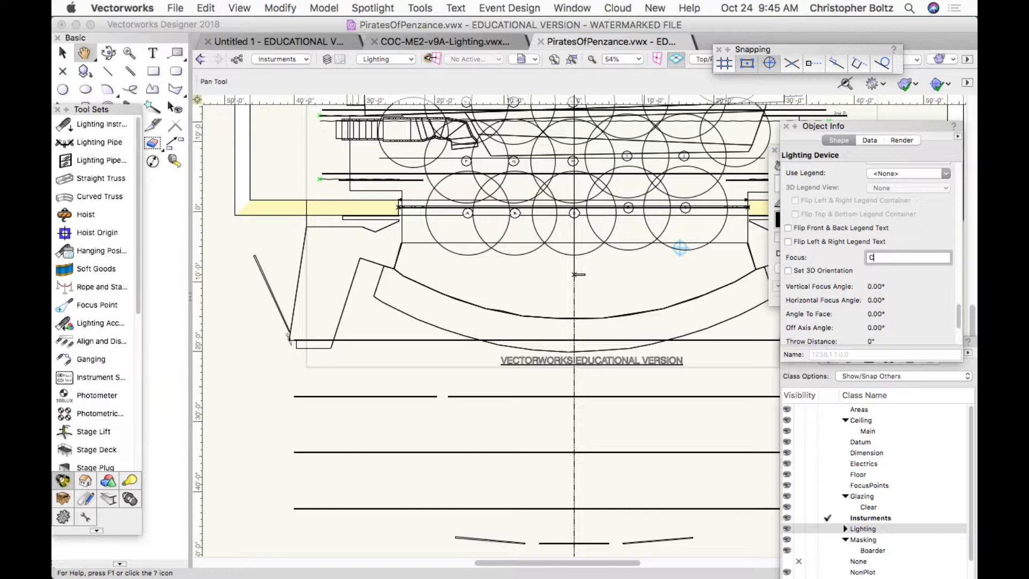
Turn on Draw Beam for the selected instrument on FOH 2, leaving the beam shown at the focus point
{"action": "scroll", "coordinate": [868, 253], "scroll_direction": "up", "scroll_amount": 5}
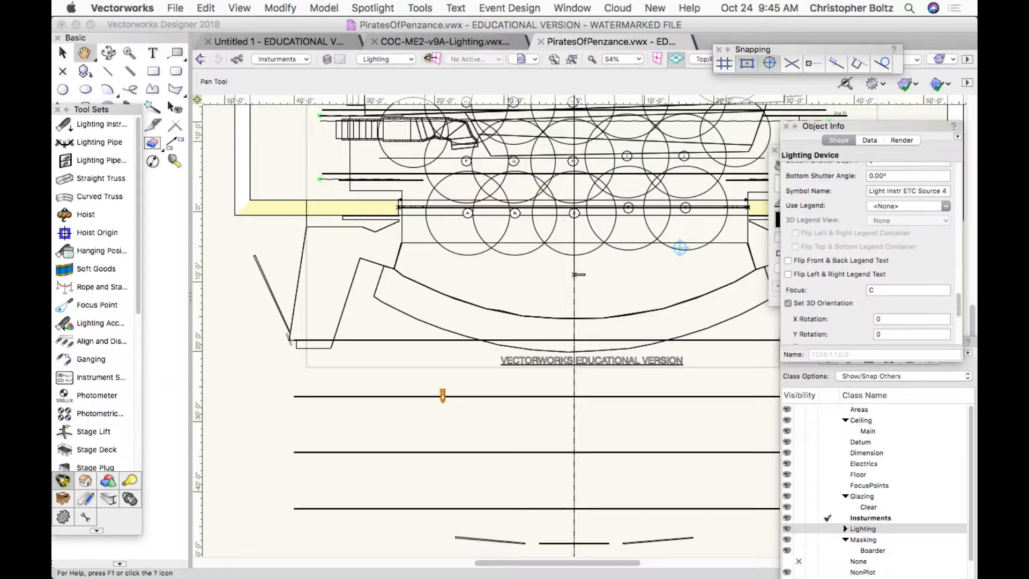
{"action": "scroll", "coordinate": [867, 253], "scroll_direction": "up", "scroll_amount": 10}
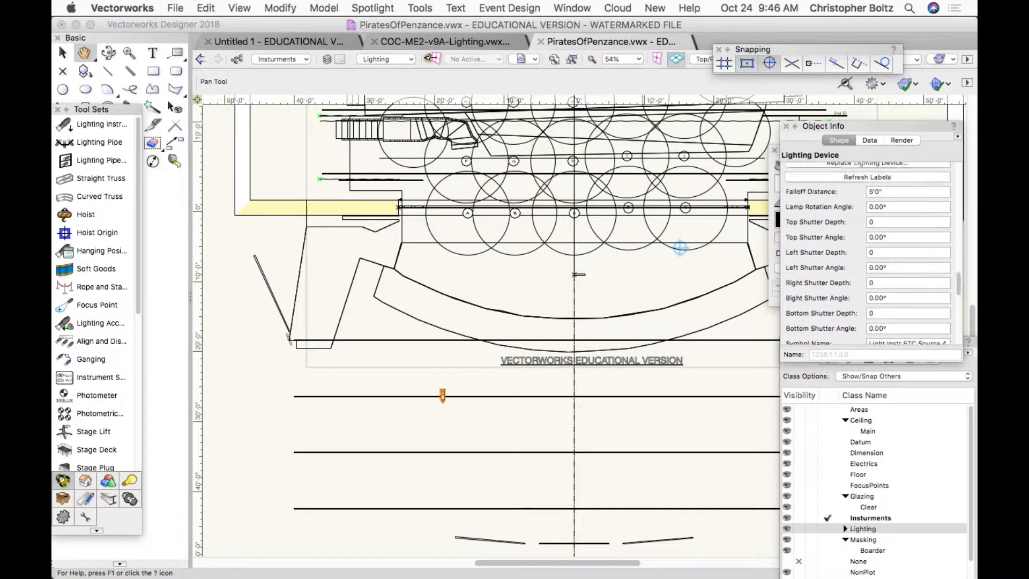
{"action": "scroll", "coordinate": [867, 252], "scroll_direction": "up", "scroll_amount": 1}
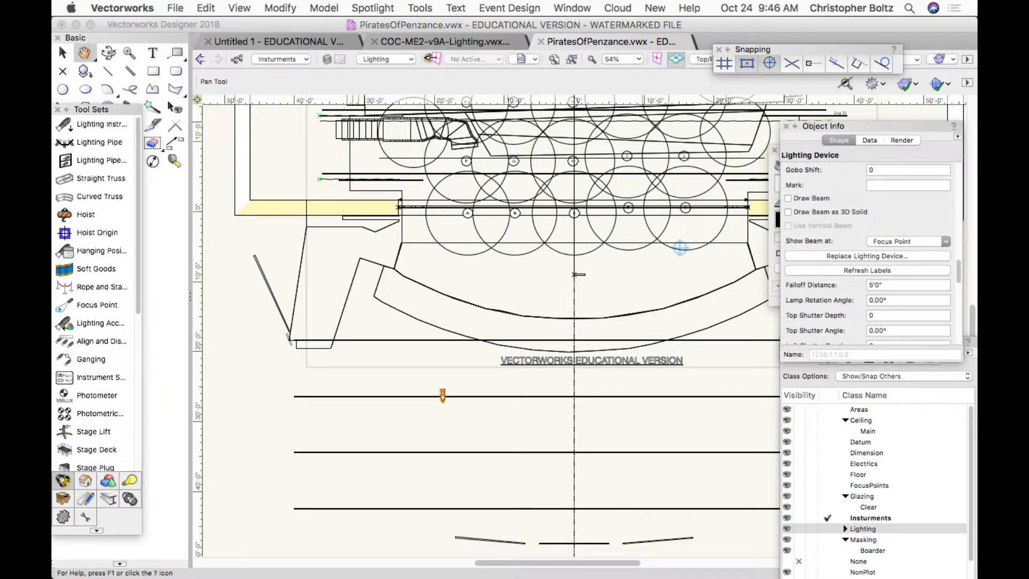
{"action": "left_click", "coordinate": [788, 197]}
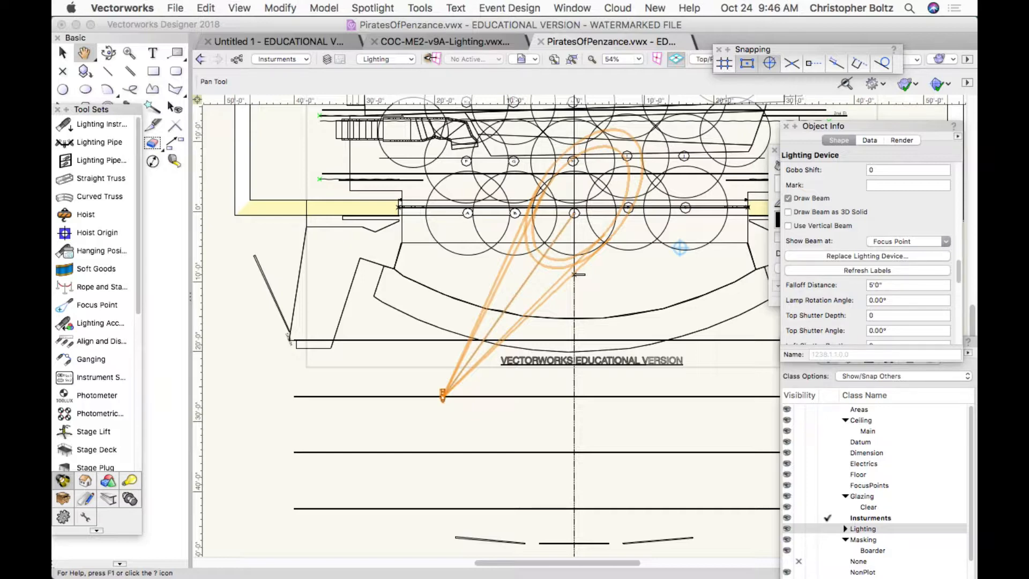
Examine the instrument's beam in the Front and Right views, and return to the Top/Plan view
{"action": "left_click", "coordinate": [702, 59]}
{"action": "left_click", "coordinate": [736, 110]}
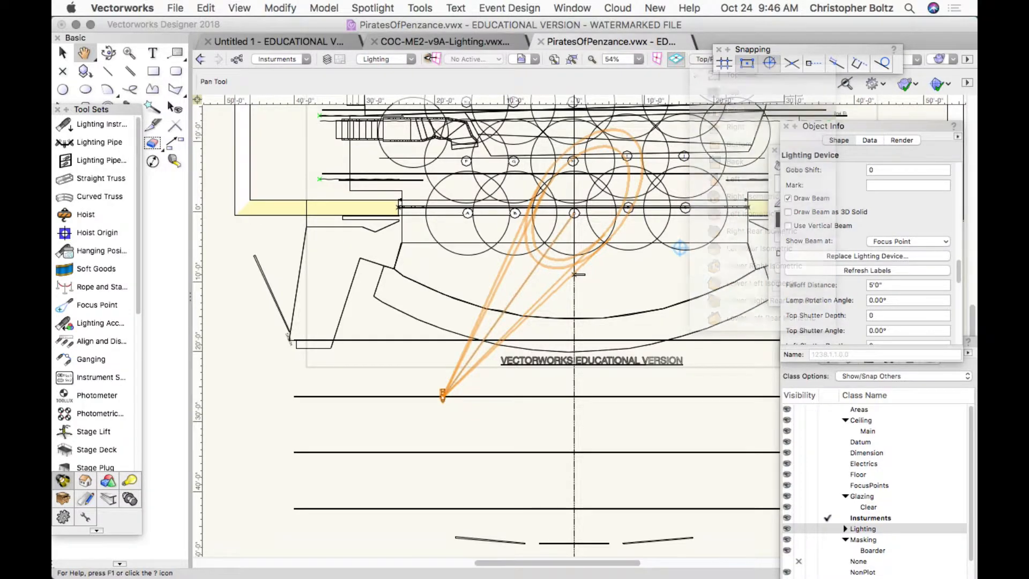
{"action": "key", "text": "Return"}
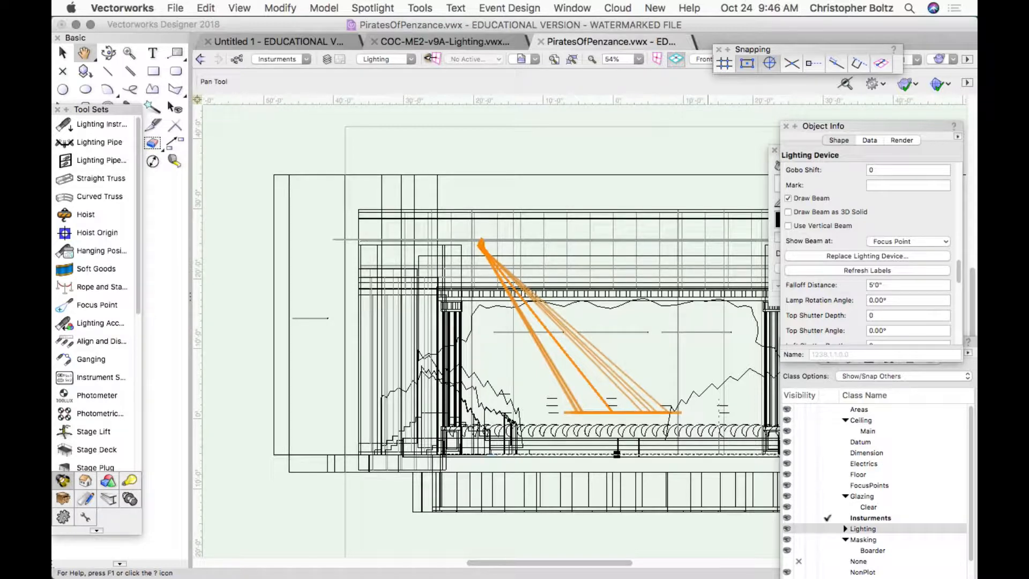
{"action": "left_click", "coordinate": [705, 60]}
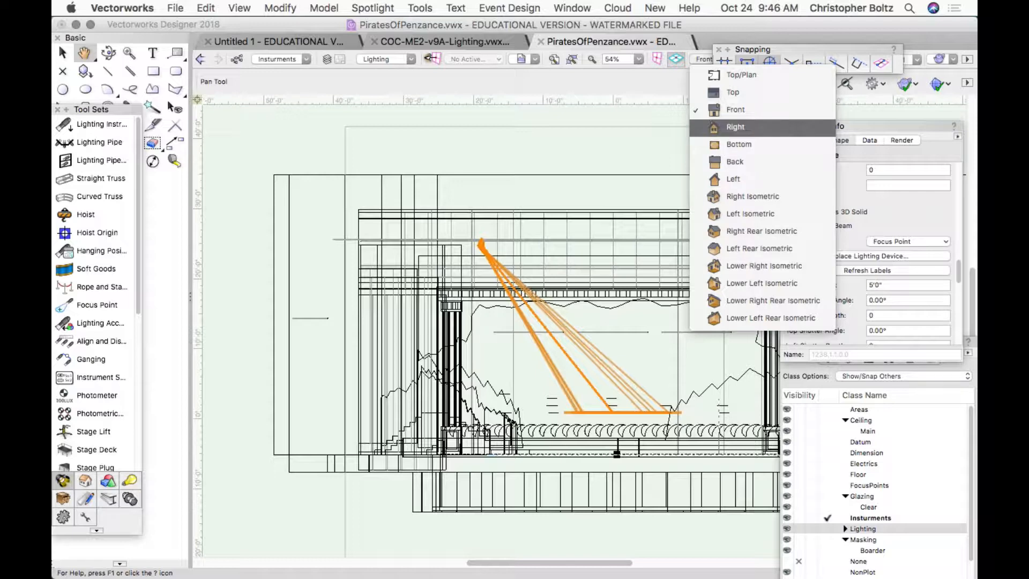
{"action": "left_click", "coordinate": [745, 127]}
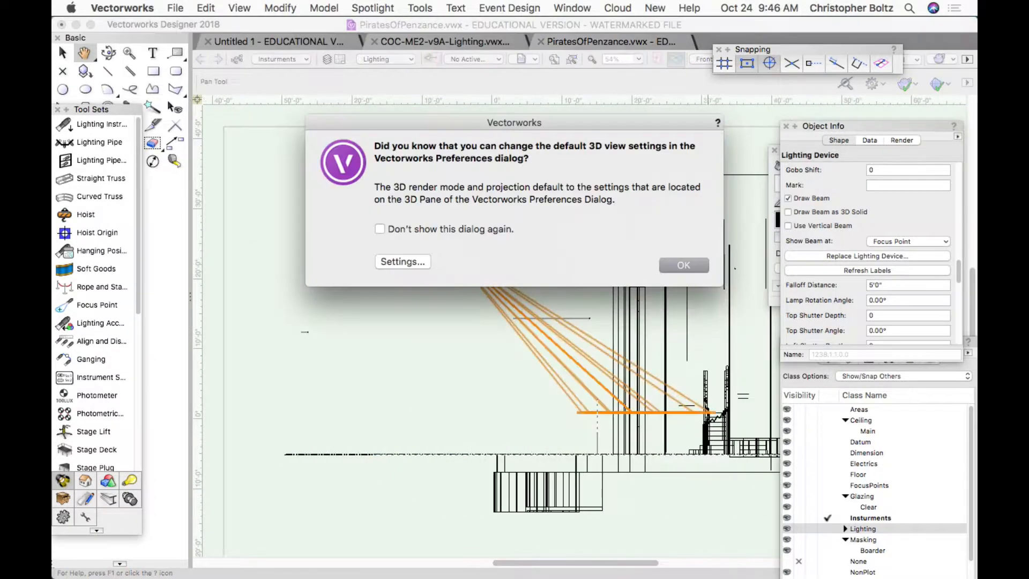
{"action": "key", "text": "Return"}
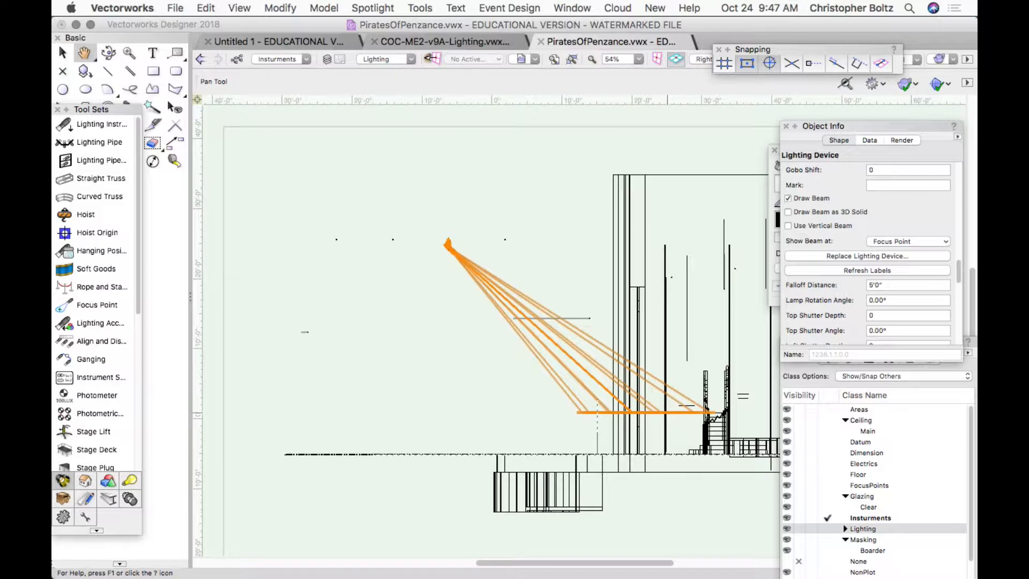
{"action": "key", "text": "super"}
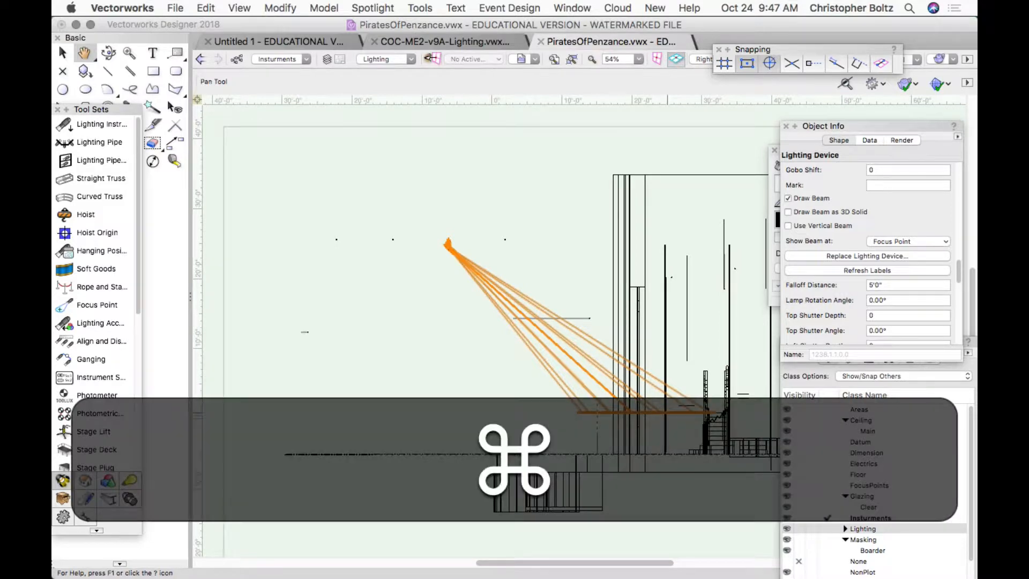
{"action": "key", "text": "super+5"}
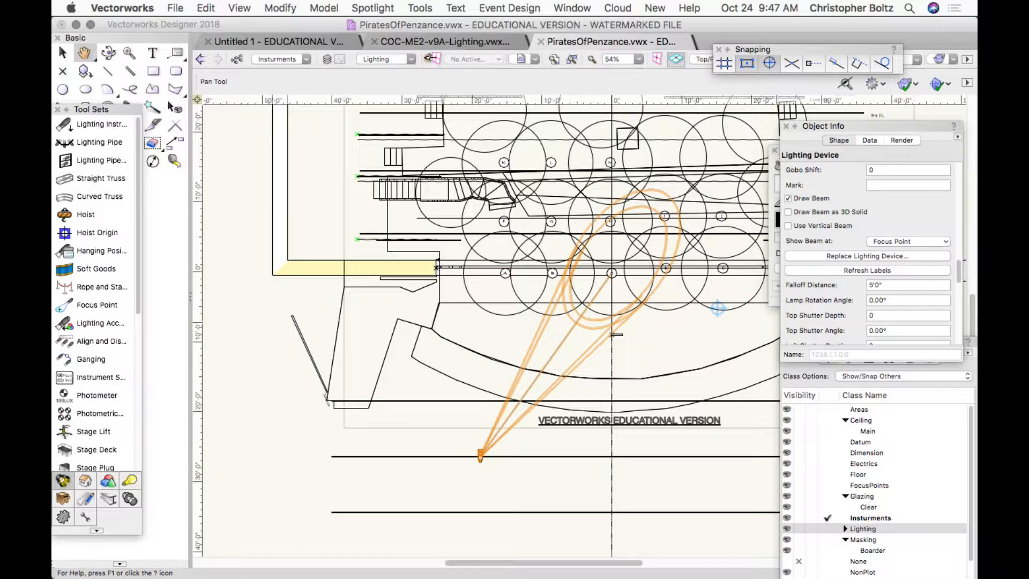
Replace the selected FOH 2 instrument with the Light Instr ETC Source 4 26deg symbol from the ETC Source 4 library
{"action": "scroll", "coordinate": [867, 254], "scroll_direction": "up", "scroll_amount": 8}
{"action": "scroll", "coordinate": [867, 254], "scroll_direction": "up", "scroll_amount": 5}
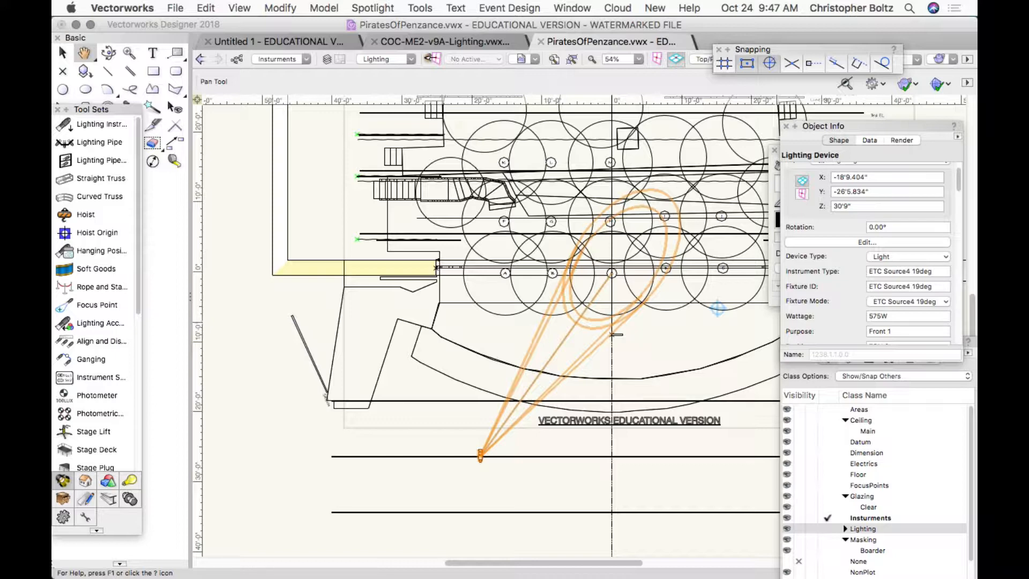
{"action": "scroll", "coordinate": [867, 254], "scroll_direction": "down", "scroll_amount": 8}
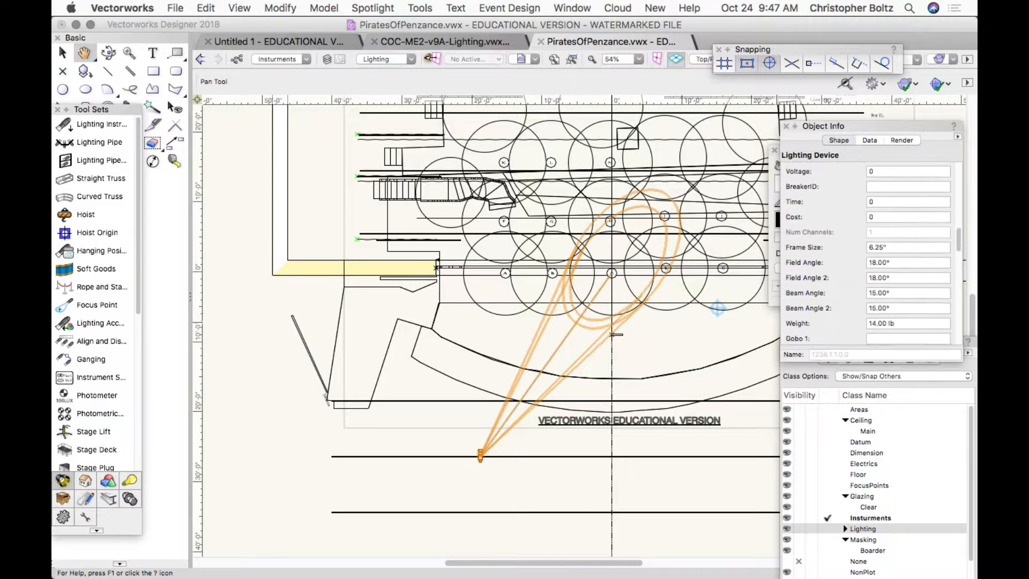
{"action": "scroll", "coordinate": [867, 254], "scroll_direction": "down", "scroll_amount": 8}
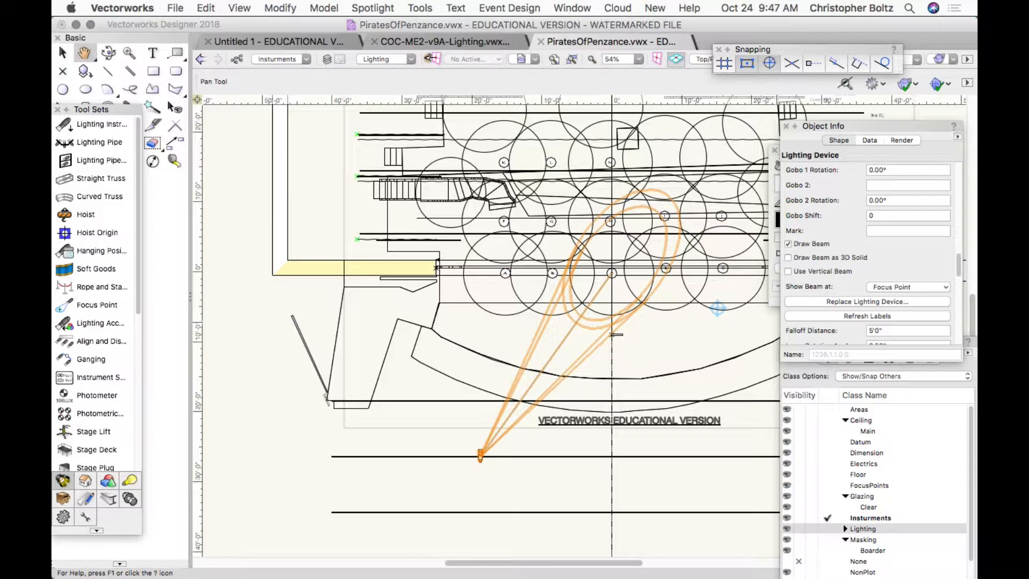
{"action": "left_click", "coordinate": [867, 301]}
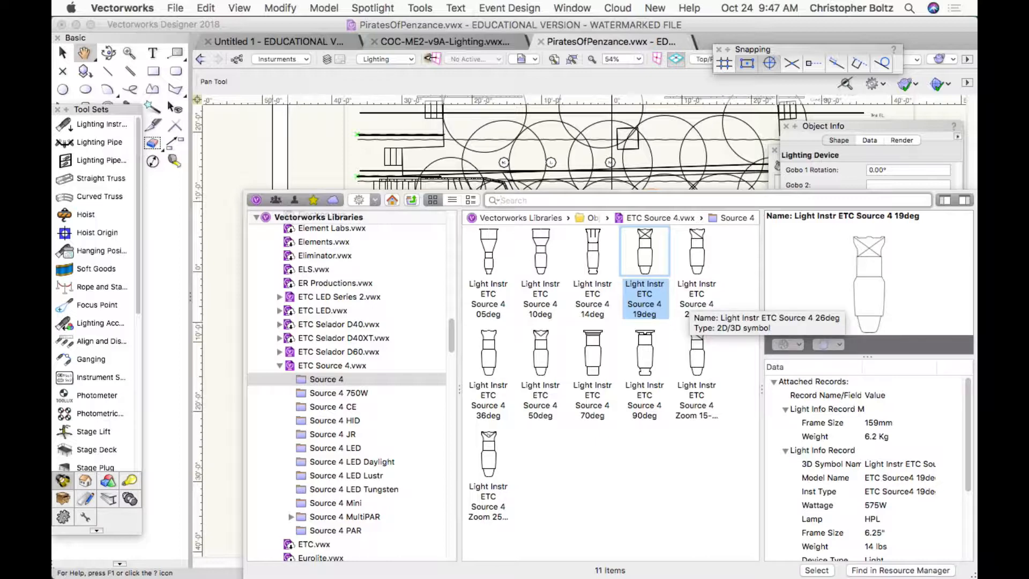
{"action": "double_click", "coordinate": [696, 300]}
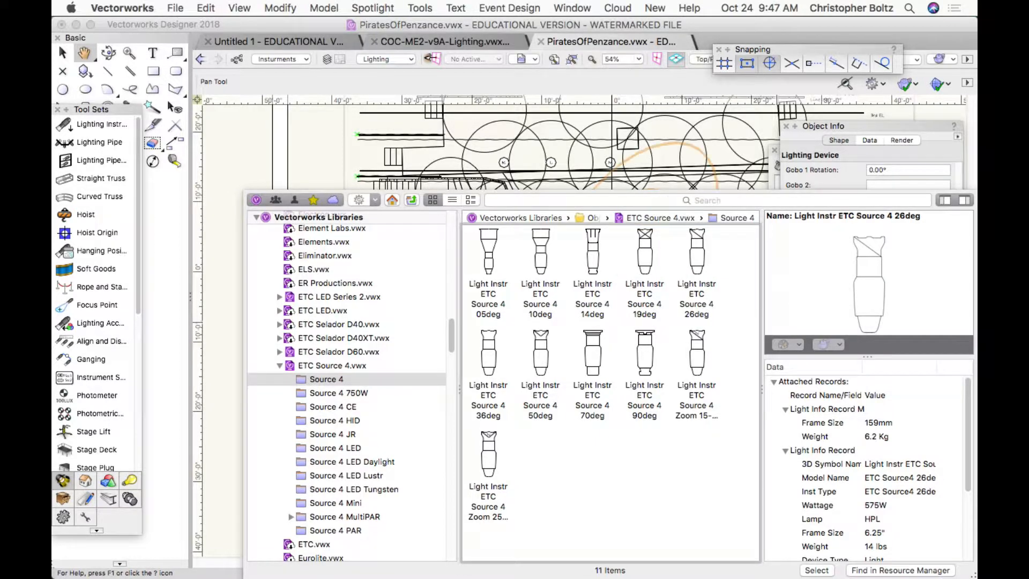
Dimension the instrument's beam width horizontally from focus point B to the beam's far edge, with the dimension line about 9'4" downstage
{"action": "left_click", "coordinate": [58, 43]}
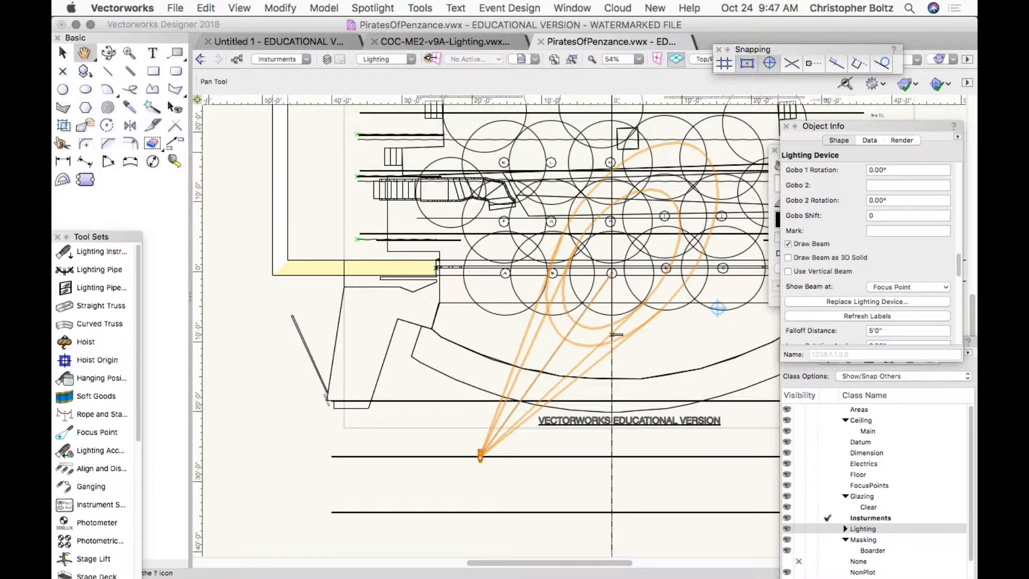
{"action": "left_click", "coordinate": [62, 161]}
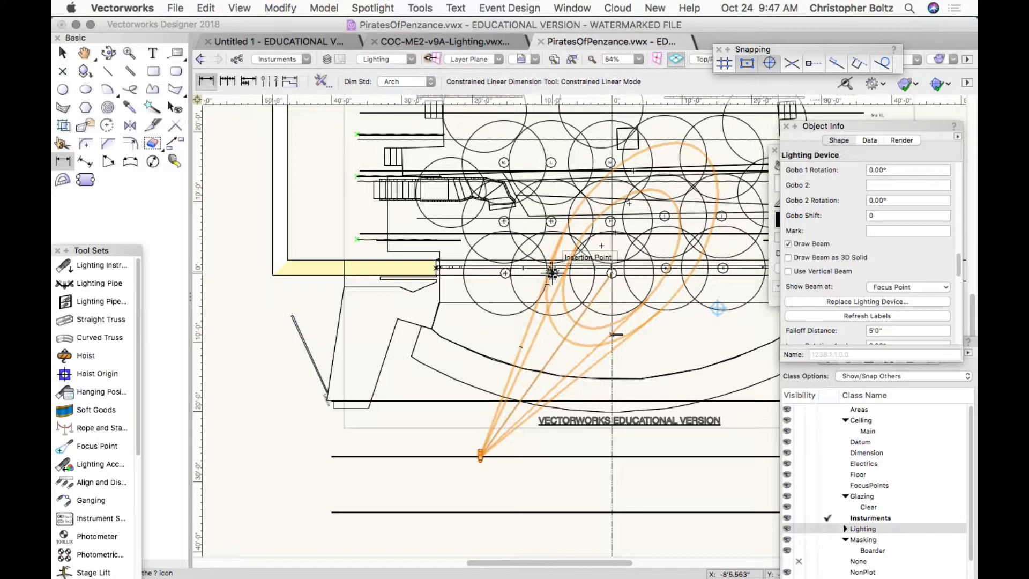
{"action": "left_click", "coordinate": [552, 273]}
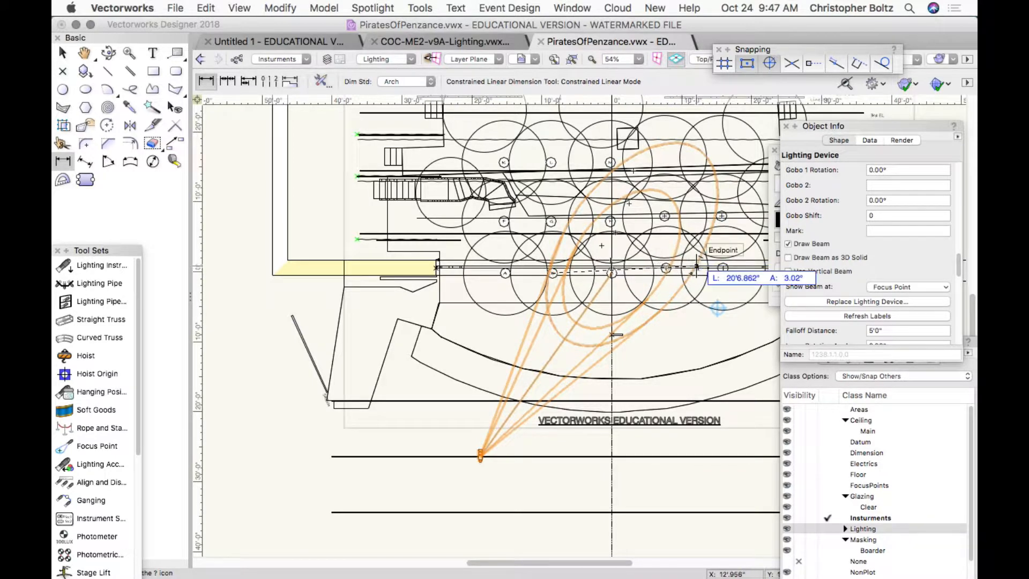
{"action": "left_click", "coordinate": [696, 266]}
{"action": "left_click", "coordinate": [670, 338]}
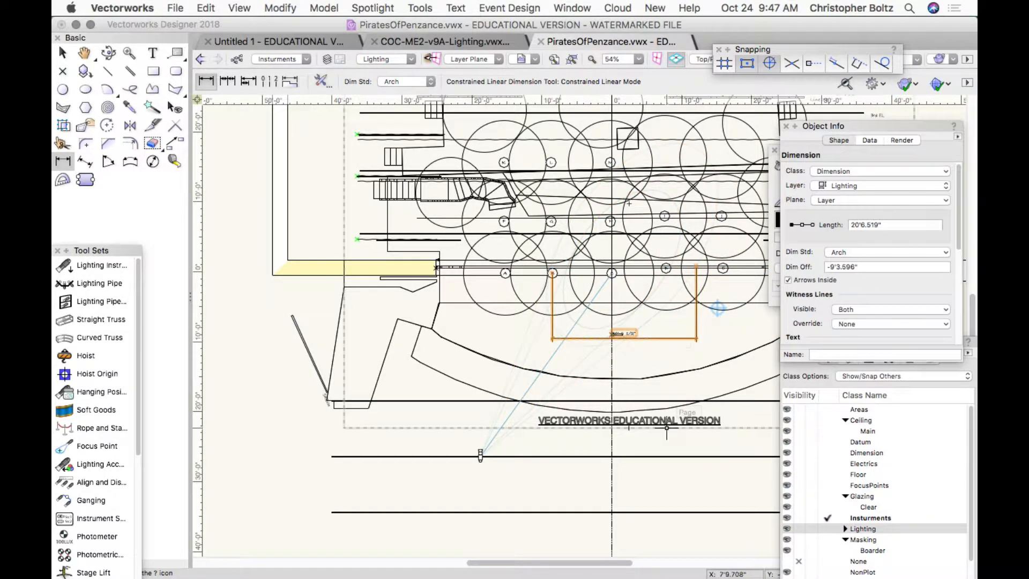
{"action": "scroll", "coordinate": [602, 365], "scroll_direction": "up", "scroll_amount": 5}
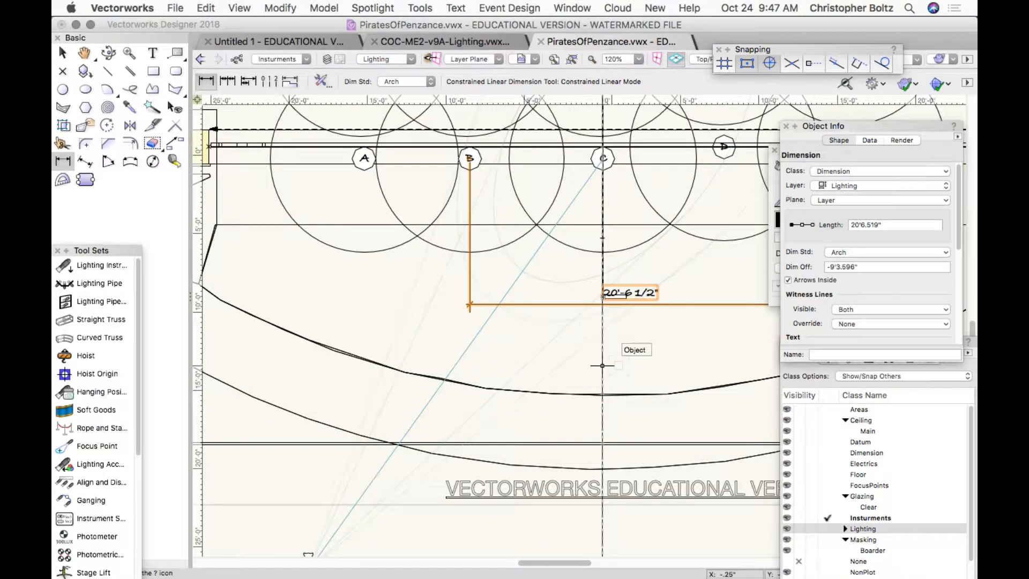
{"action": "scroll", "coordinate": [602, 365], "scroll_direction": "down", "scroll_amount": 4}
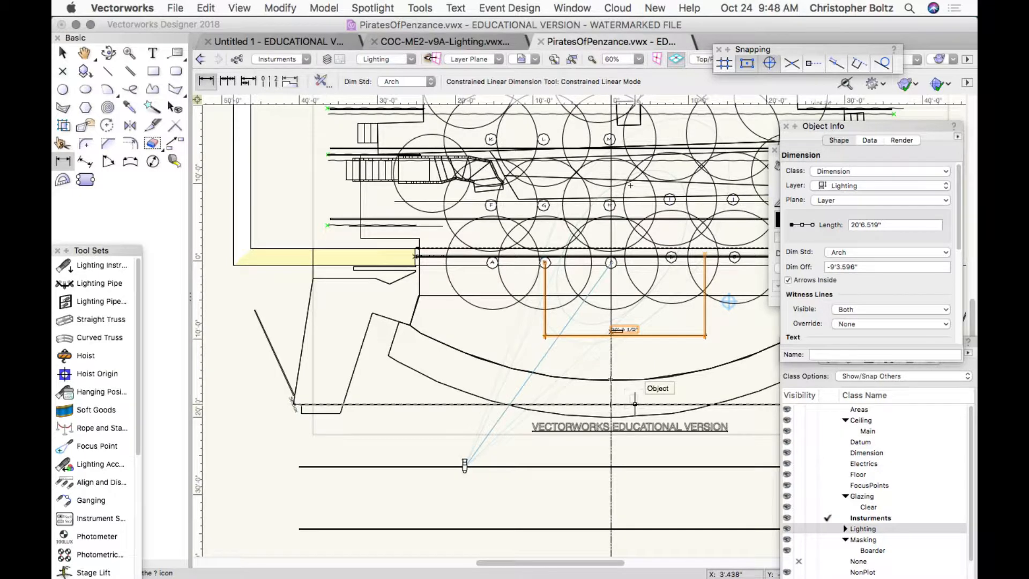
{"action": "key", "text": "x"}
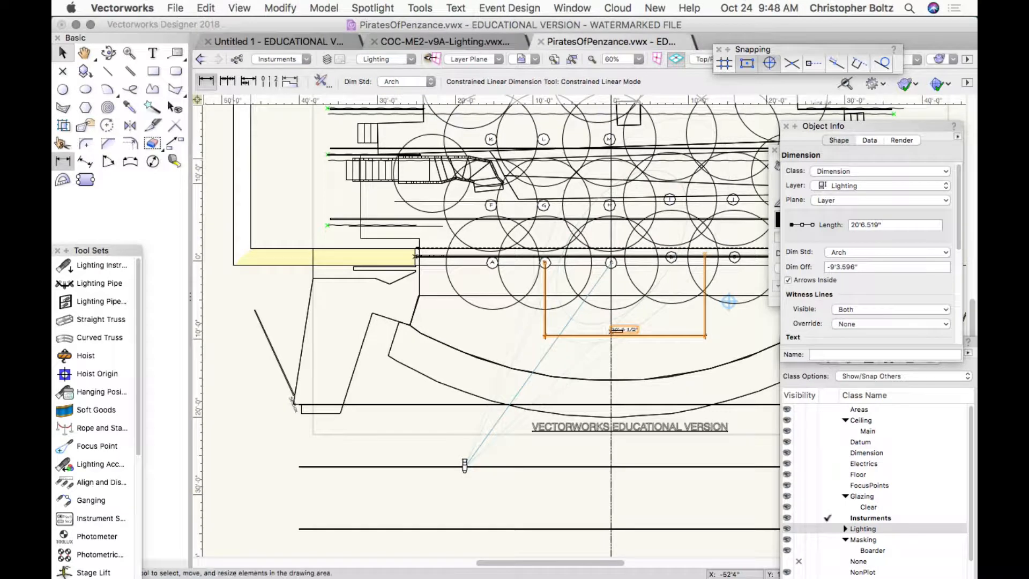
Set the class options to Show/Snap/Modify Others, delete the beam-width dimension below focus point B, and restore Show/Snap Others
{"action": "left_click", "coordinate": [461, 471]}
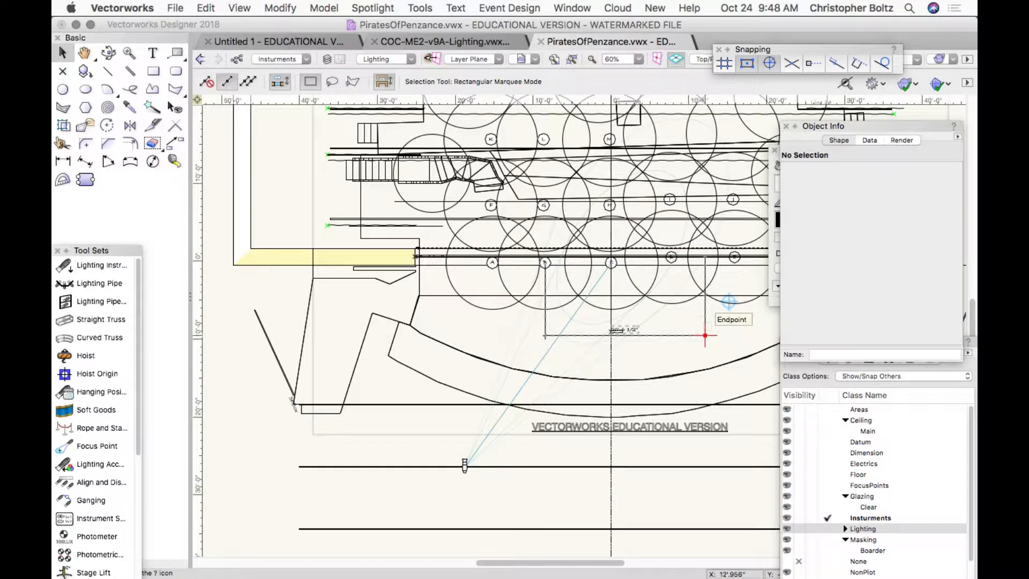
{"action": "left_click", "coordinate": [900, 376]}
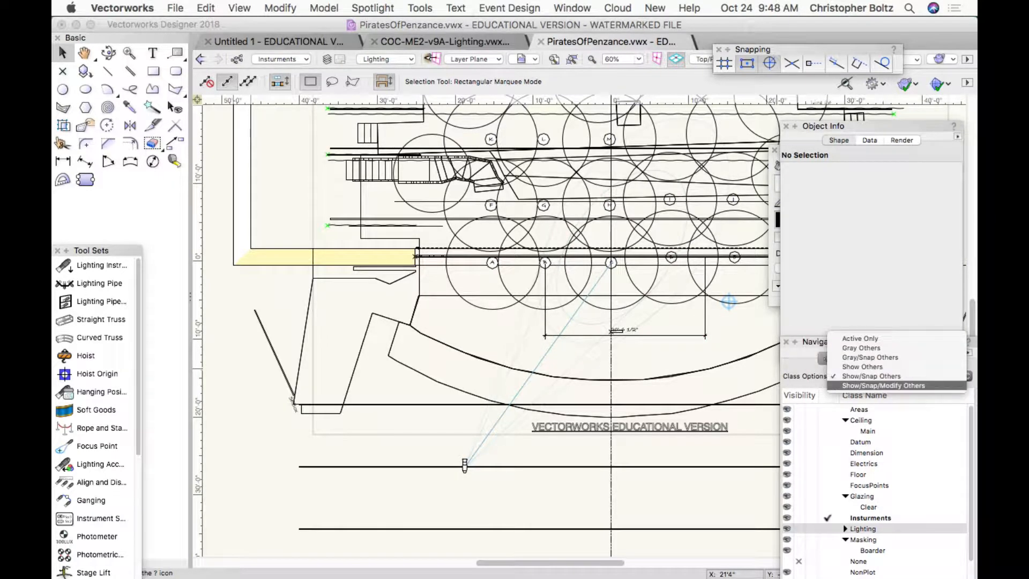
{"action": "left_click", "coordinate": [883, 385]}
{"action": "left_click", "coordinate": [705, 335]}
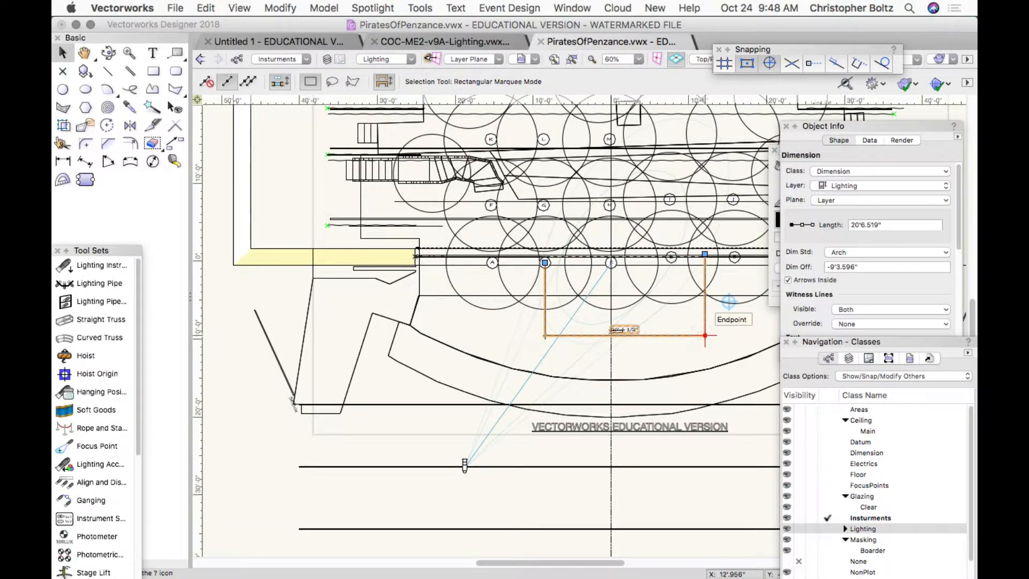
{"action": "key", "text": "BackSpace"}
{"action": "left_click", "coordinate": [900, 376]}
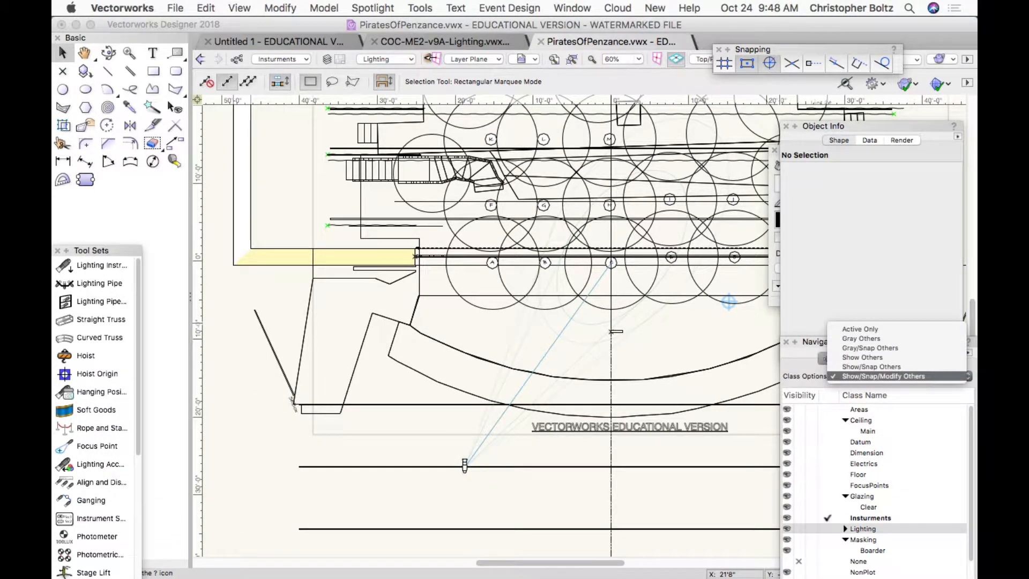
{"action": "left_click", "coordinate": [884, 365]}
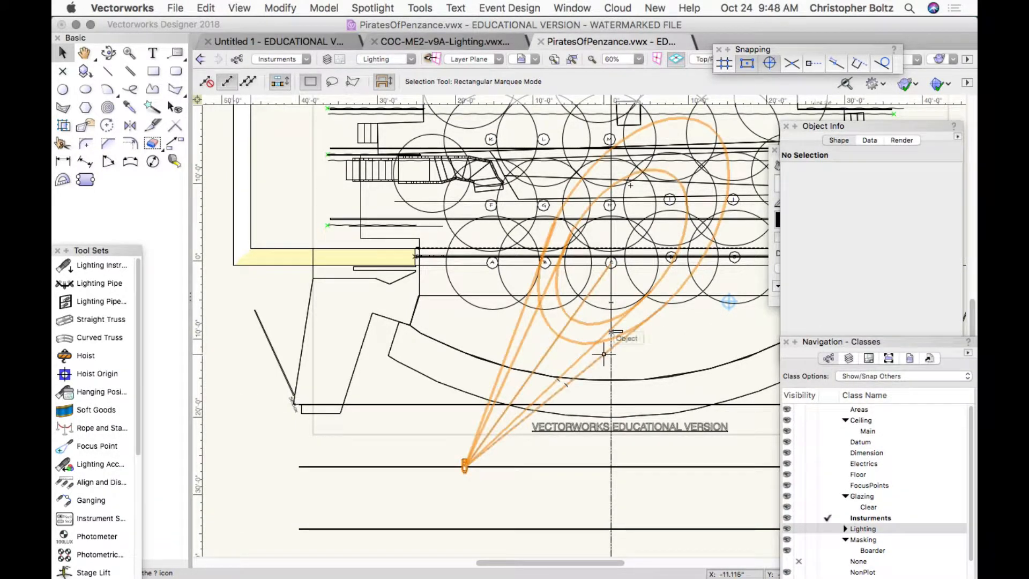
Replace the FOH 2 instrument with the Light Instr ETC Source 4 19deg symbol from the Source 4 library folder
{"action": "left_click", "coordinate": [601, 355]}
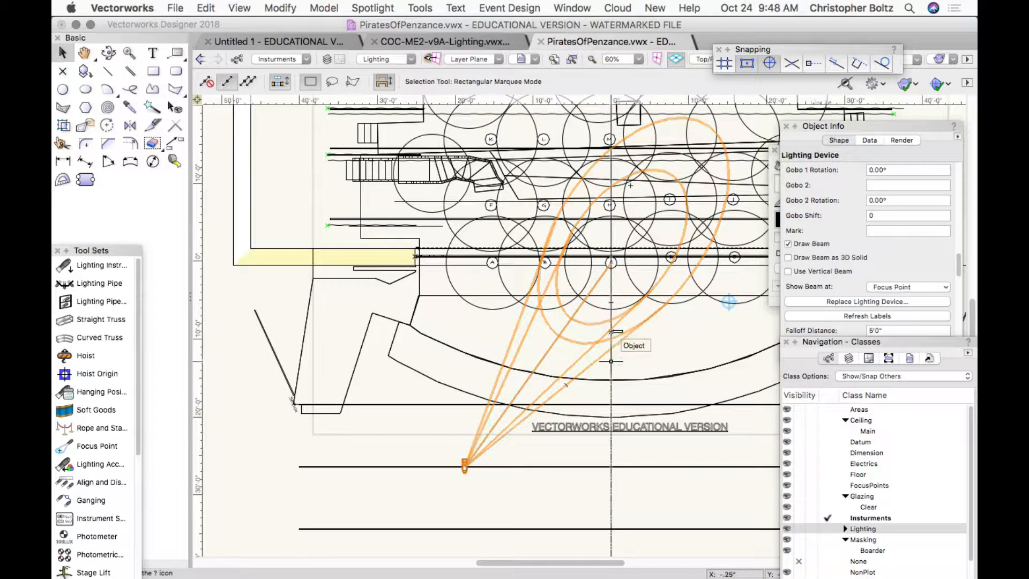
{"action": "left_click", "coordinate": [867, 301]}
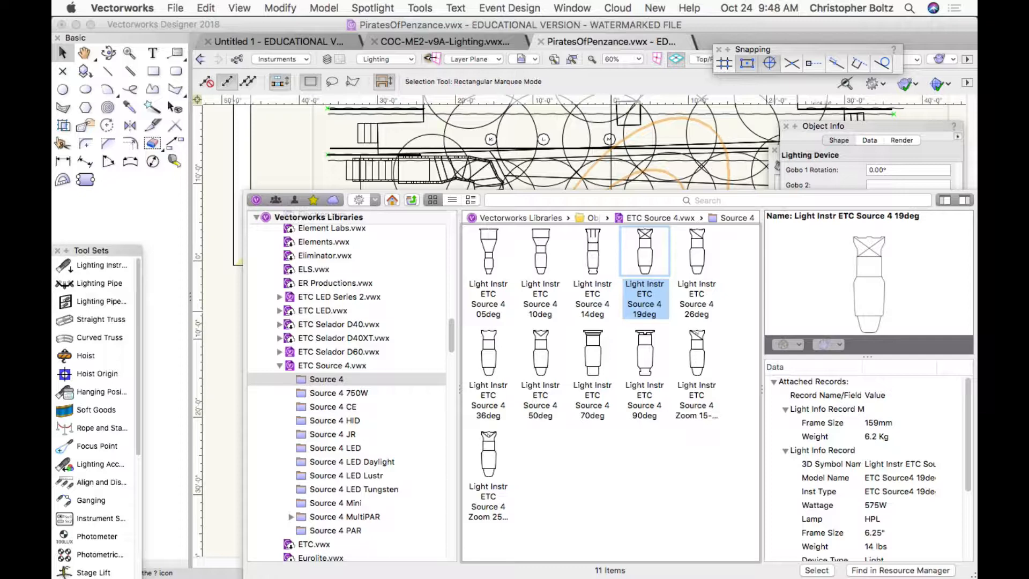
{"action": "key", "text": "Return"}
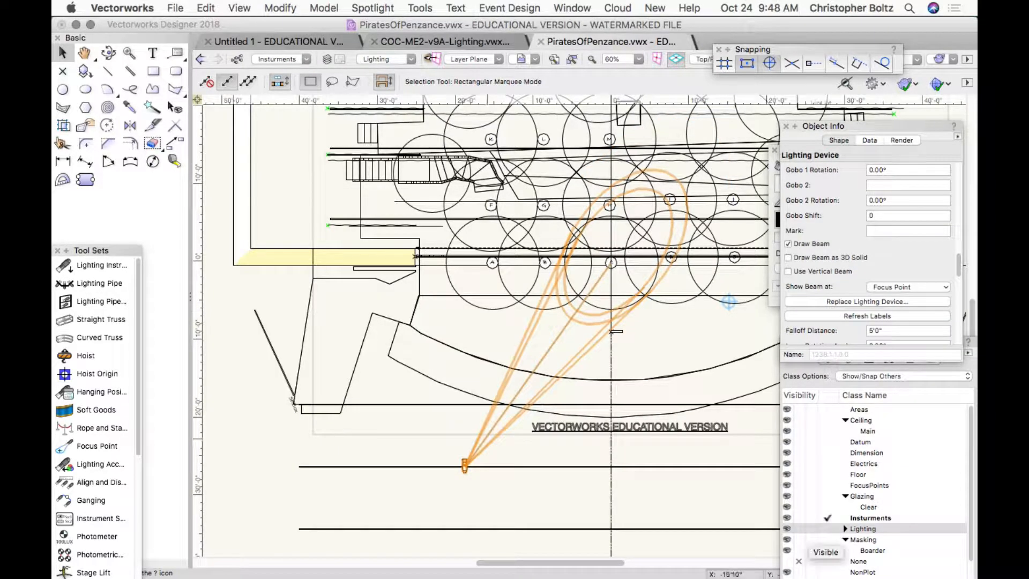
Dimension the beam's width horizontally from its stage-right edge to focus point D, with the dimension line about 9'10" downstage
{"action": "left_click", "coordinate": [63, 160]}
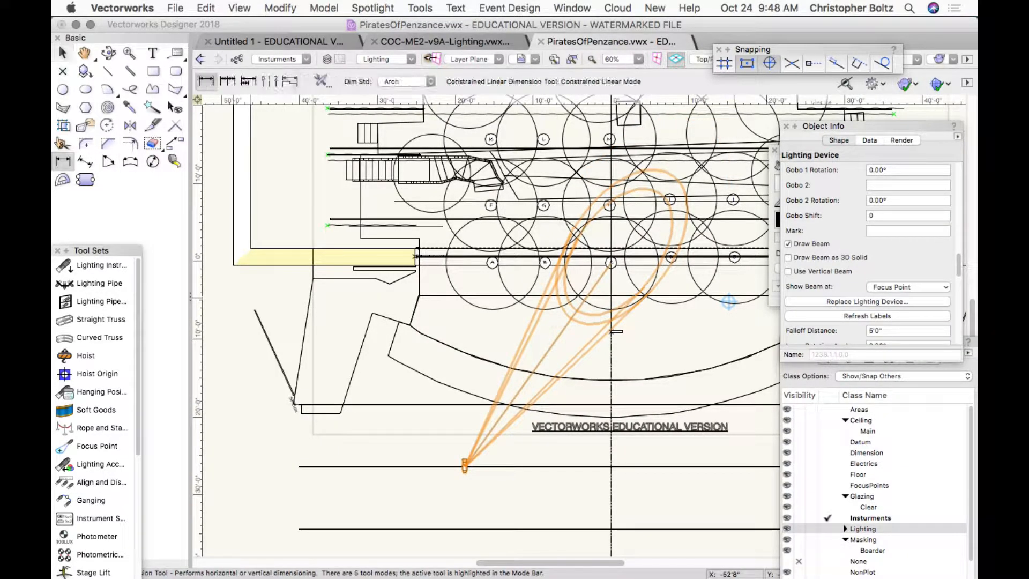
{"action": "left_click", "coordinate": [561, 259]}
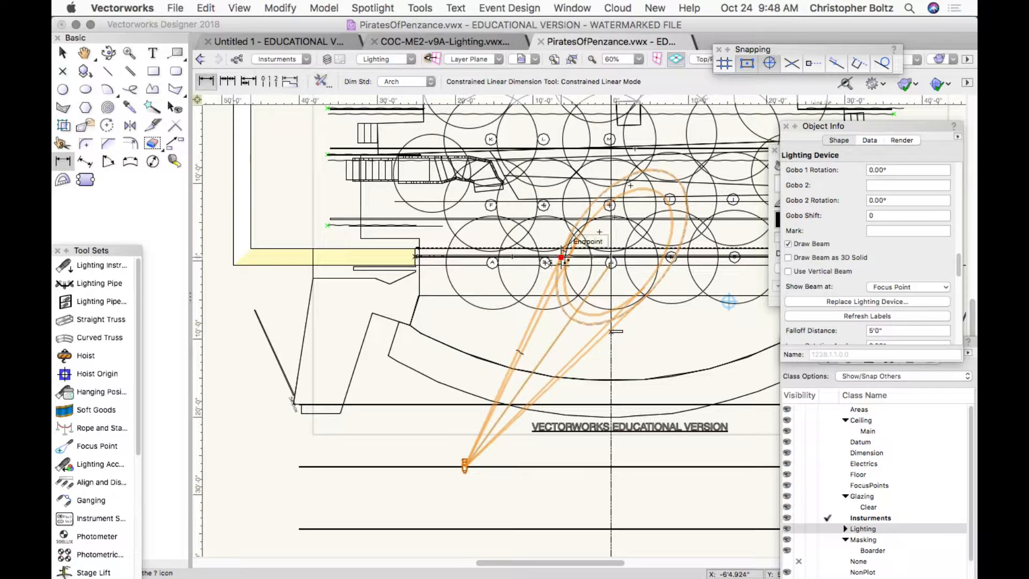
{"action": "left_click", "coordinate": [671, 257]}
{"action": "left_click", "coordinate": [643, 334]}
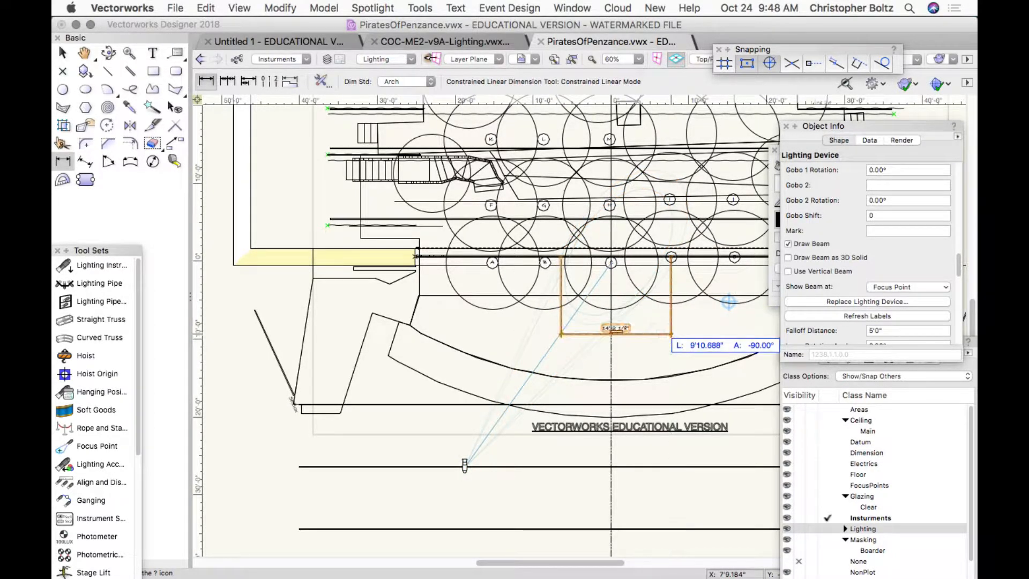
{"action": "scroll", "coordinate": [626, 331], "scroll_direction": "up", "scroll_amount": 3}
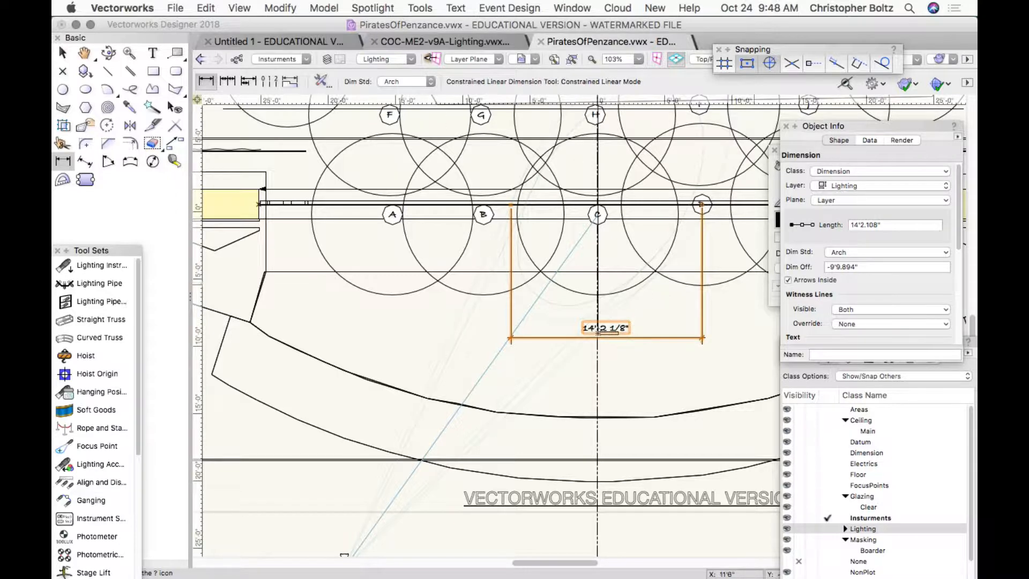
Make other classes modifiable, delete the beam-width dimension ending at focus point D, and set the class options back to Show/Snap Others
{"action": "left_click", "coordinate": [884, 376]}
{"action": "left_click", "coordinate": [883, 385]}
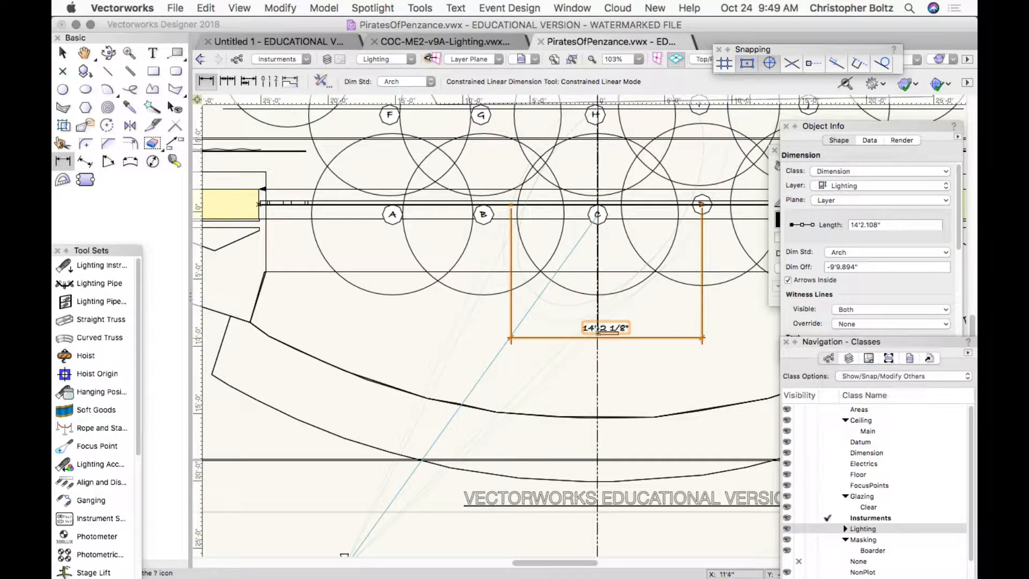
{"action": "key", "text": "x"}
{"action": "key", "text": "BackSpace"}
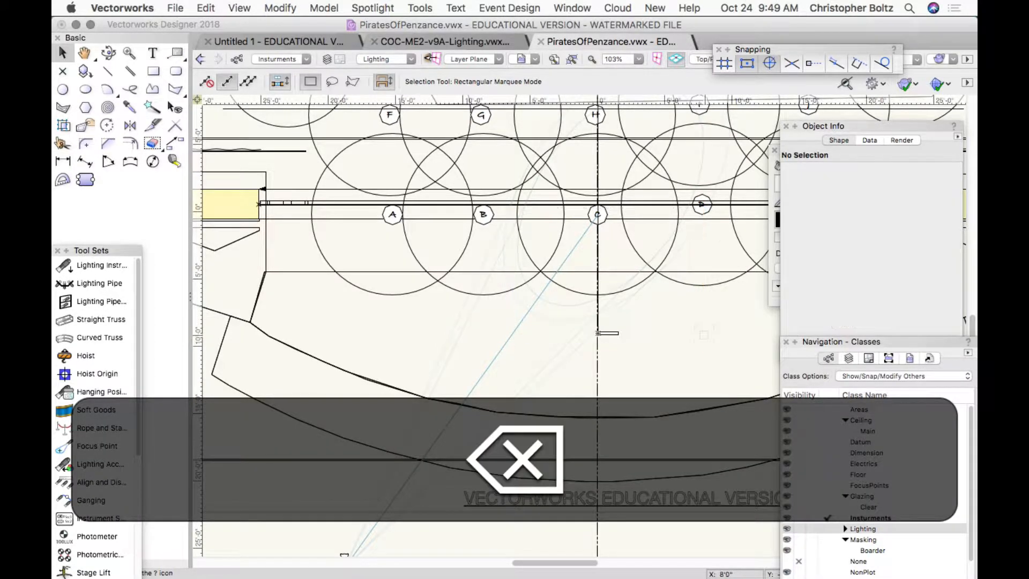
{"action": "left_click", "coordinate": [884, 376]}
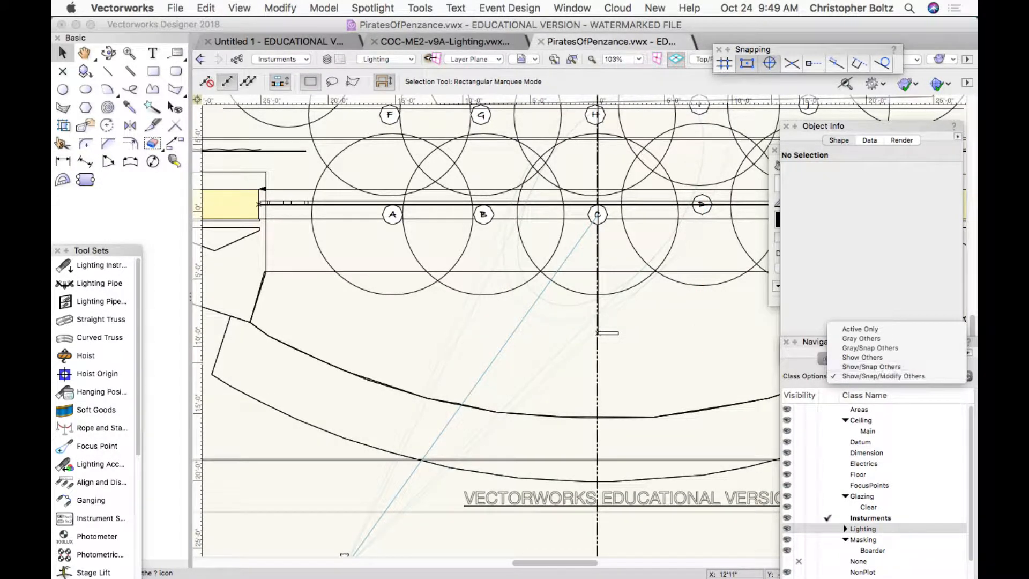
{"action": "left_click", "coordinate": [884, 364]}
{"action": "scroll", "coordinate": [676, 347], "scroll_direction": "down", "scroll_amount": 2}
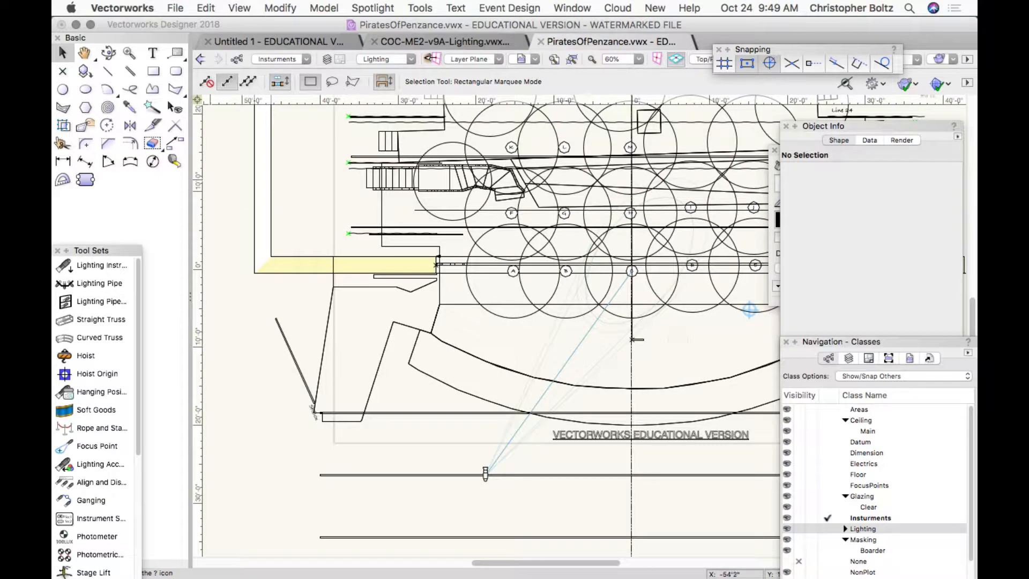
Move the FOH 2 instrument onto FOH 1, about 7'3" stage right of the centre line, accepting the backup copy, and check its Position
{"action": "left_click", "coordinate": [485, 474]}
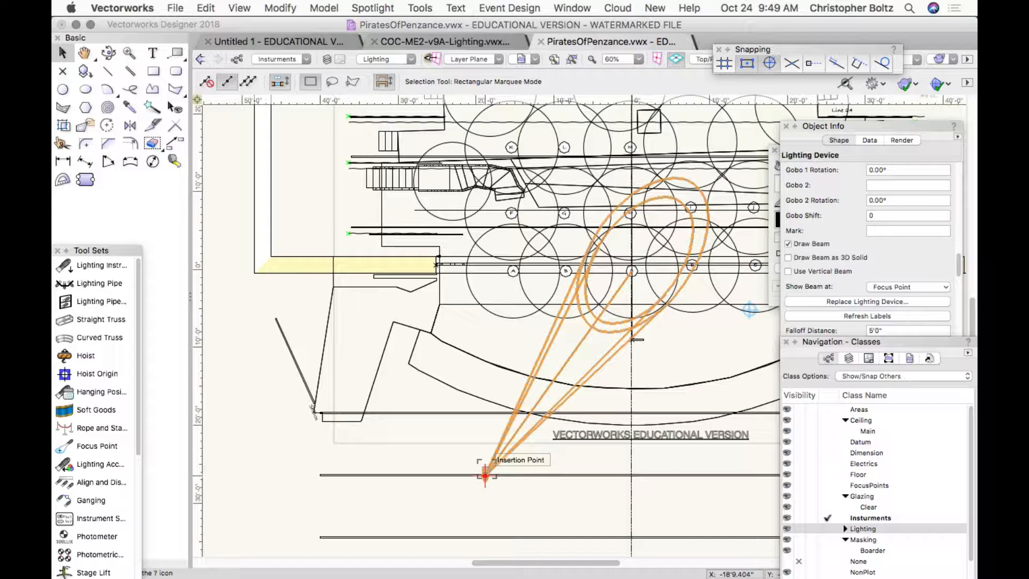
{"action": "left_click_drag", "start_coordinate": [485, 474], "coordinate": [460, 413]}
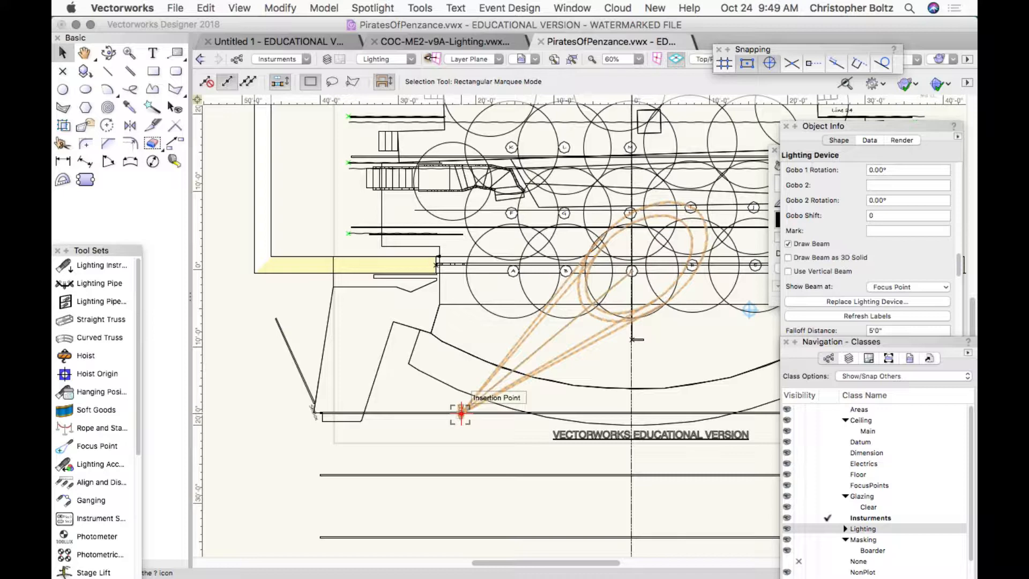
{"action": "left_click_drag", "start_coordinate": [461, 412], "coordinate": [574, 411]}
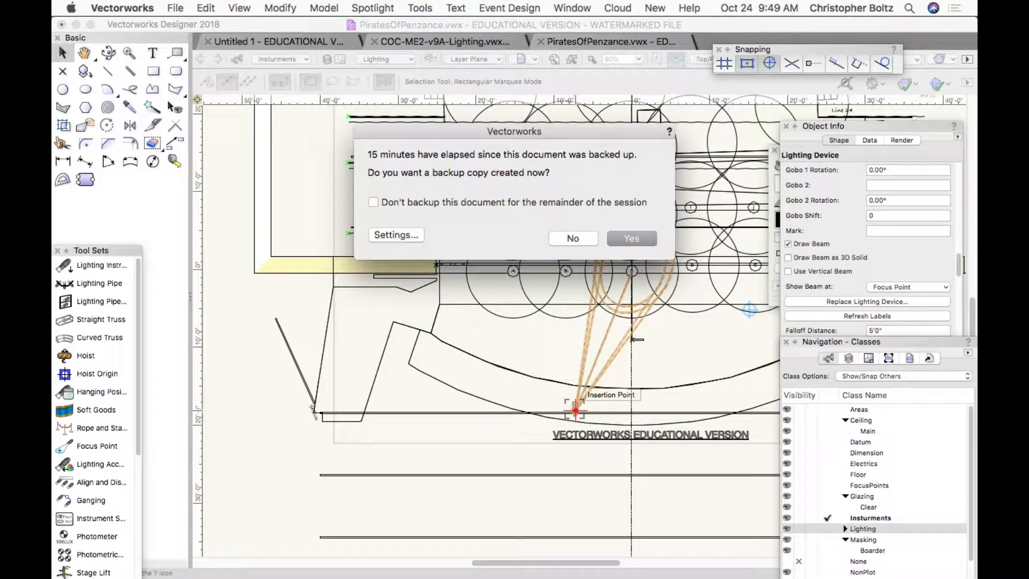
{"action": "left_click", "coordinate": [627, 237]}
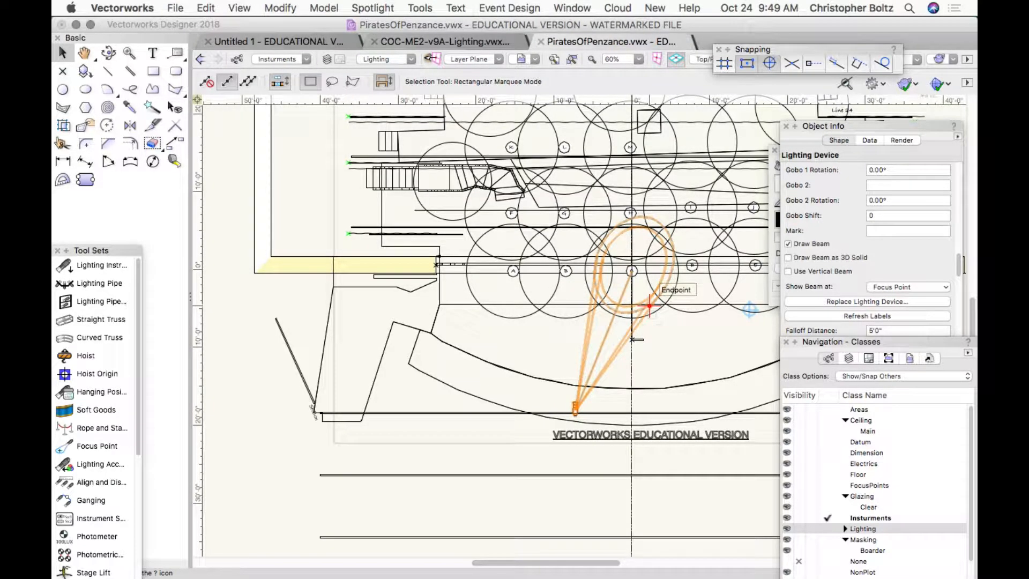
{"action": "scroll", "coordinate": [868, 247], "scroll_direction": "up", "scroll_amount": 10}
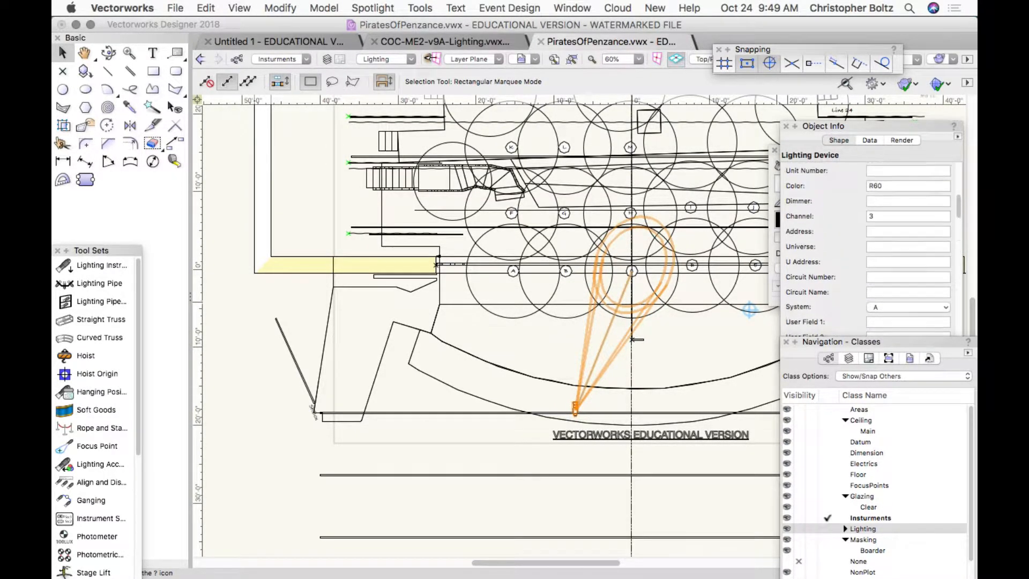
{"action": "scroll", "coordinate": [868, 246], "scroll_direction": "up", "scroll_amount": 5}
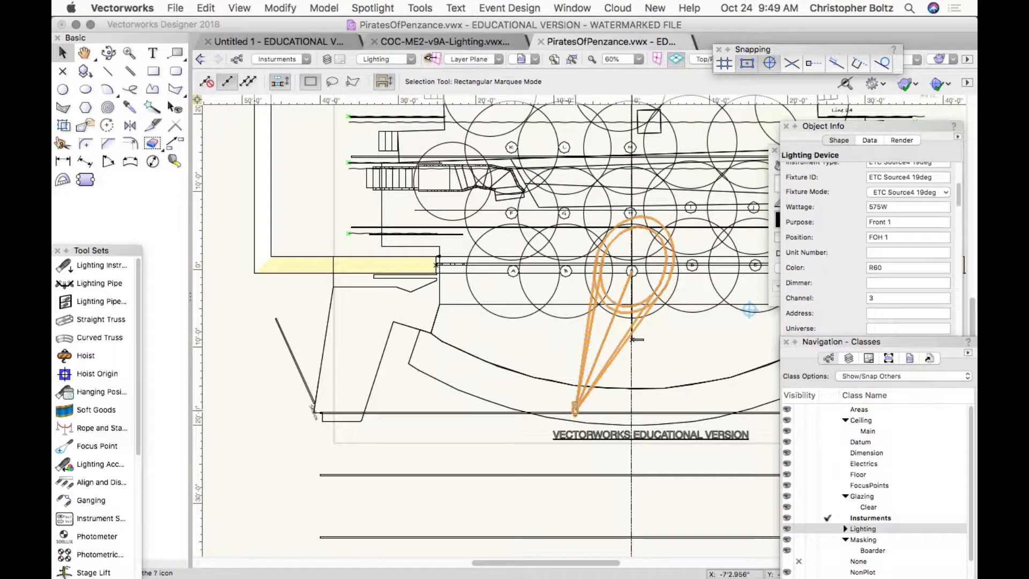
Move the instrument straight downstage from FOH 1 to FOH 2, and on to FOH 3
{"action": "left_click_drag", "start_coordinate": [574, 409], "coordinate": [575, 472]}
{"action": "scroll", "coordinate": [574, 529], "scroll_direction": "down", "scroll_amount": 1}
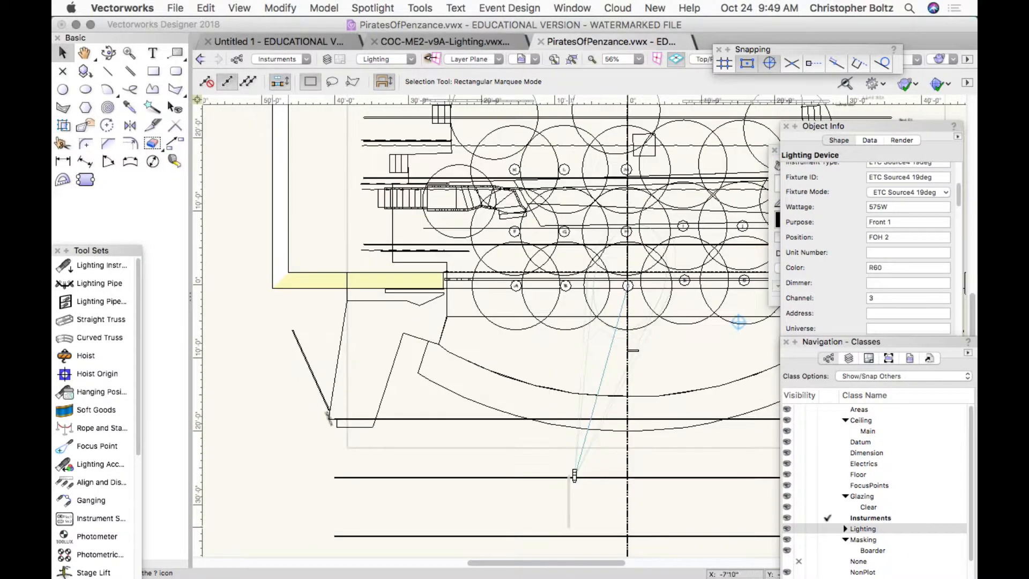
{"action": "left_click", "coordinate": [574, 528]}
{"action": "left_click_drag", "start_coordinate": [574, 513], "coordinate": [575, 535]}
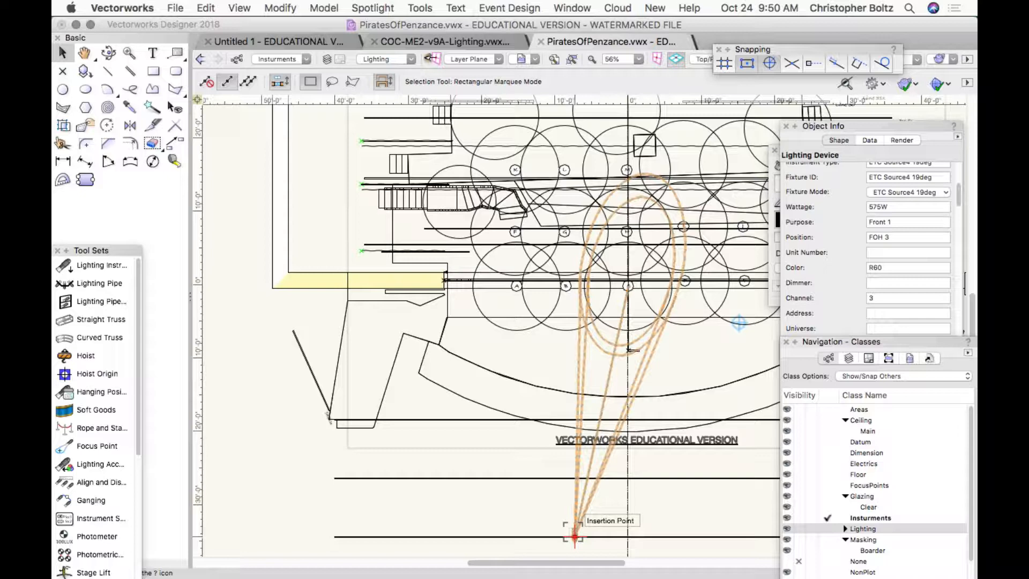
{"action": "left_click_drag", "start_coordinate": [574, 536], "coordinate": [574, 536]}
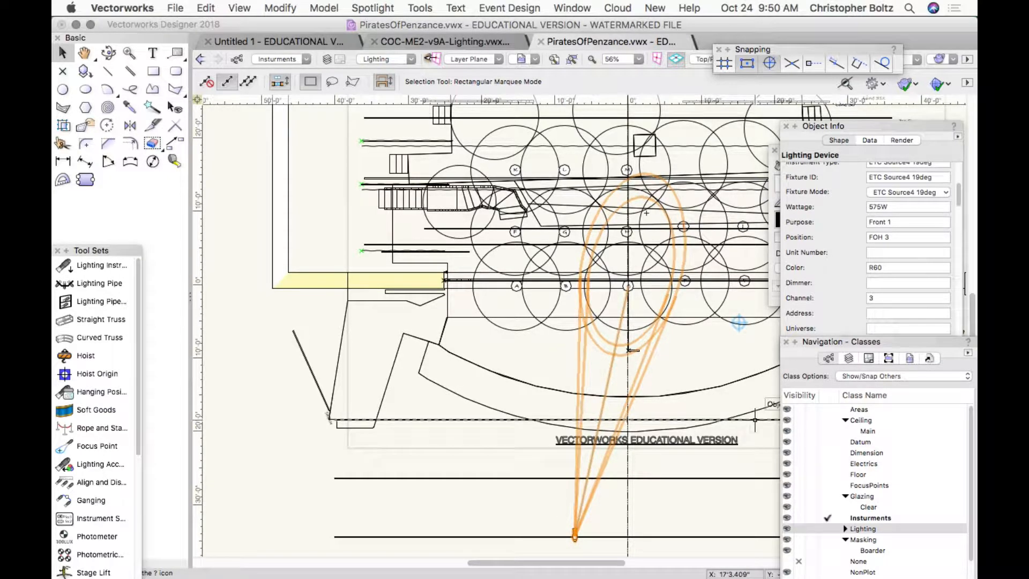
Examine the drawing's full class list with the Navigation palette moved higher, and expand the Lighting class to show its subclasses
{"action": "scroll", "coordinate": [874, 483], "scroll_direction": "down", "scroll_amount": 5}
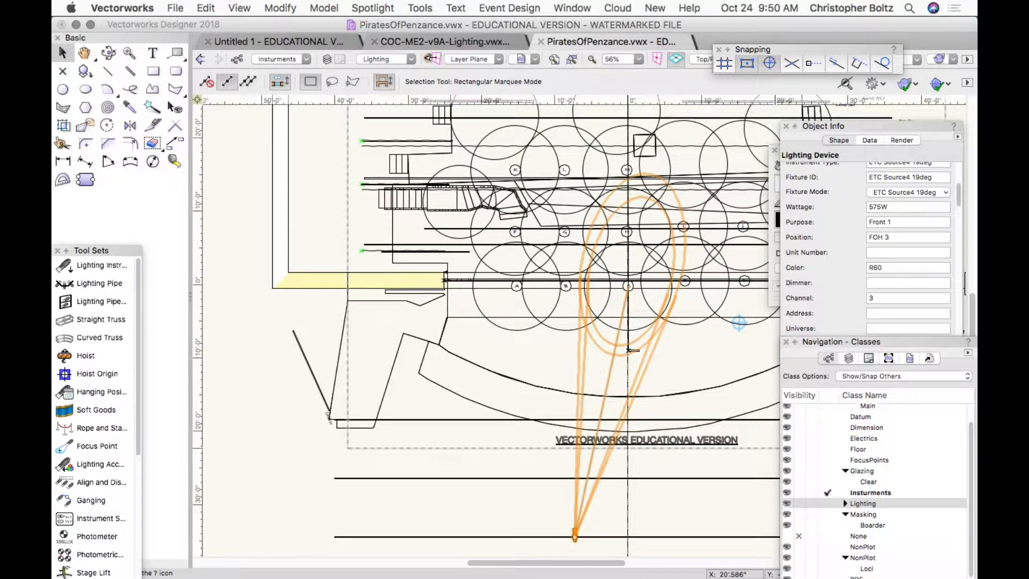
{"action": "scroll", "coordinate": [873, 483], "scroll_direction": "up", "scroll_amount": 3}
{"action": "scroll", "coordinate": [873, 482], "scroll_direction": "down", "scroll_amount": 2}
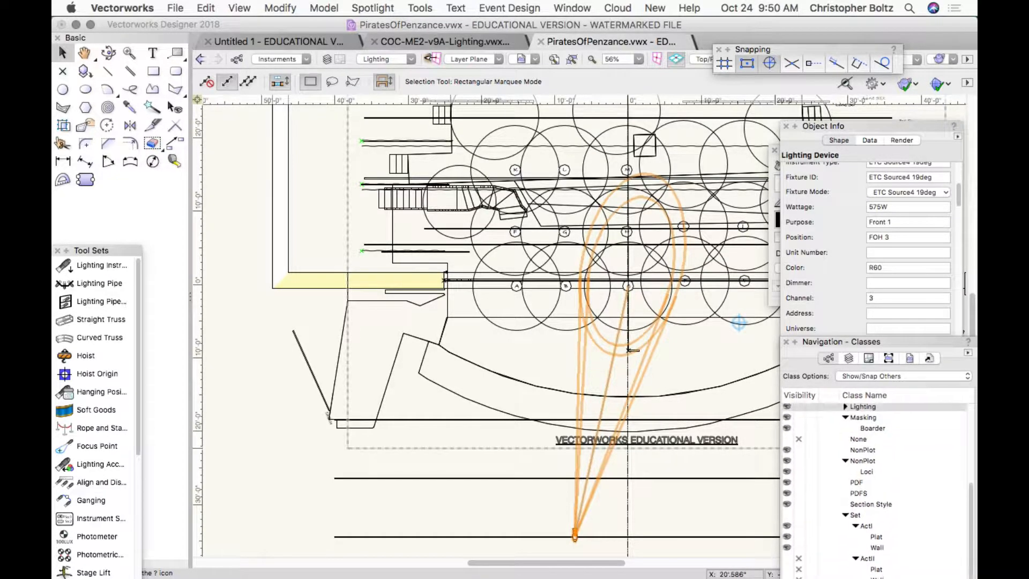
{"action": "left_click_drag", "start_coordinate": [905, 341], "coordinate": [873, 186]}
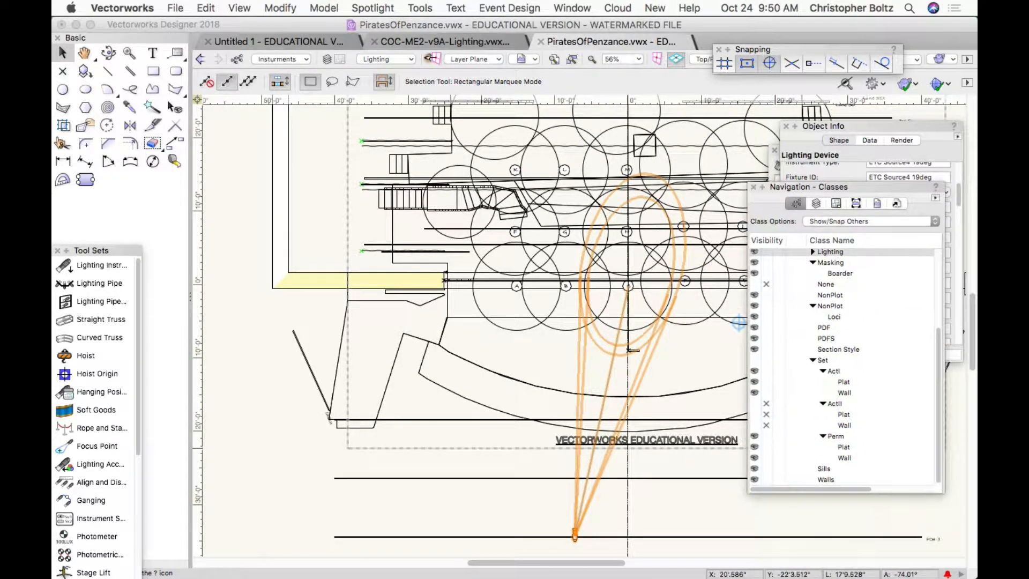
{"action": "scroll", "coordinate": [844, 364], "scroll_direction": "up", "scroll_amount": 5}
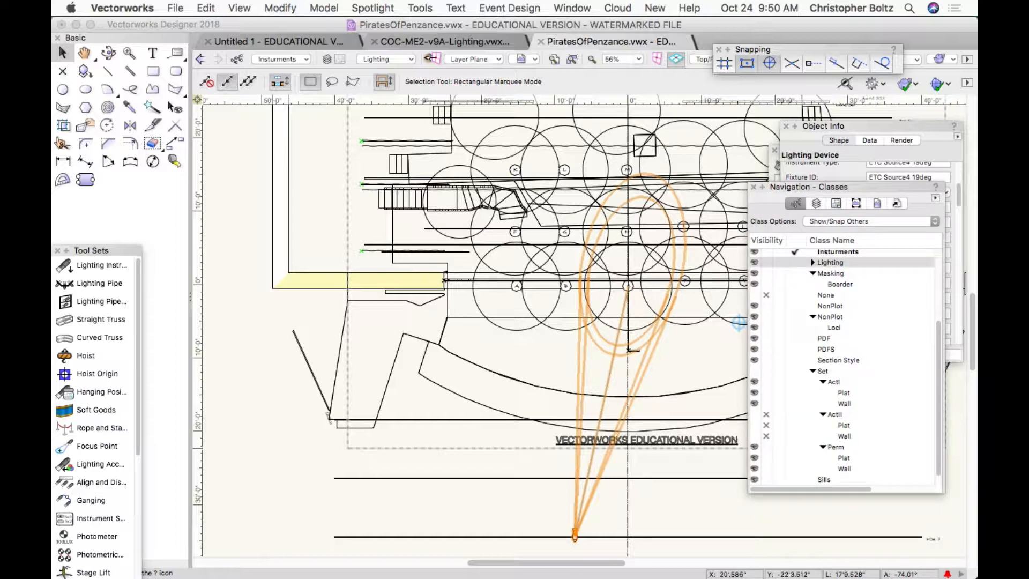
{"action": "scroll", "coordinate": [843, 365], "scroll_direction": "up", "scroll_amount": 3}
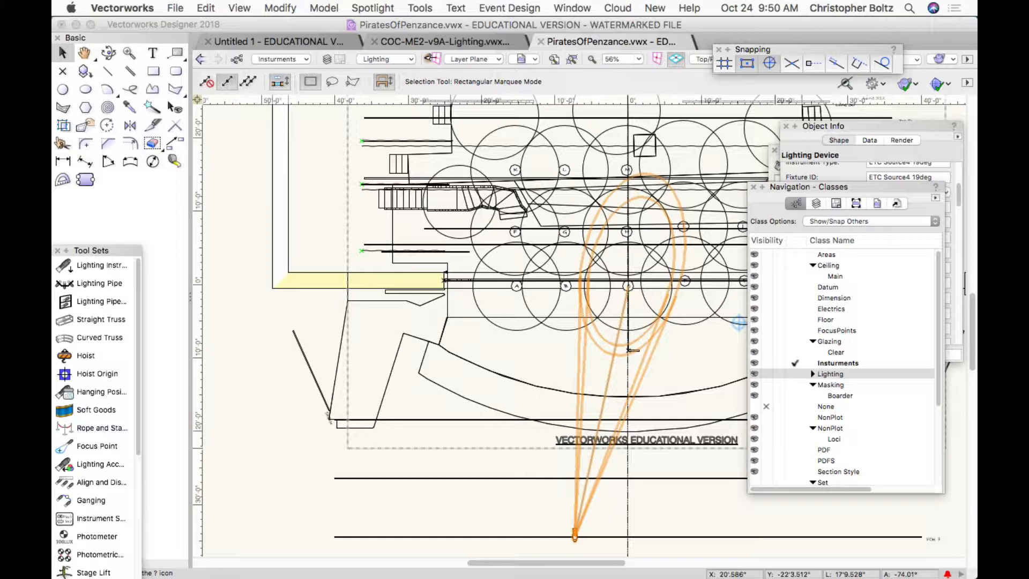
{"action": "scroll", "coordinate": [844, 364], "scroll_direction": "down", "scroll_amount": 1}
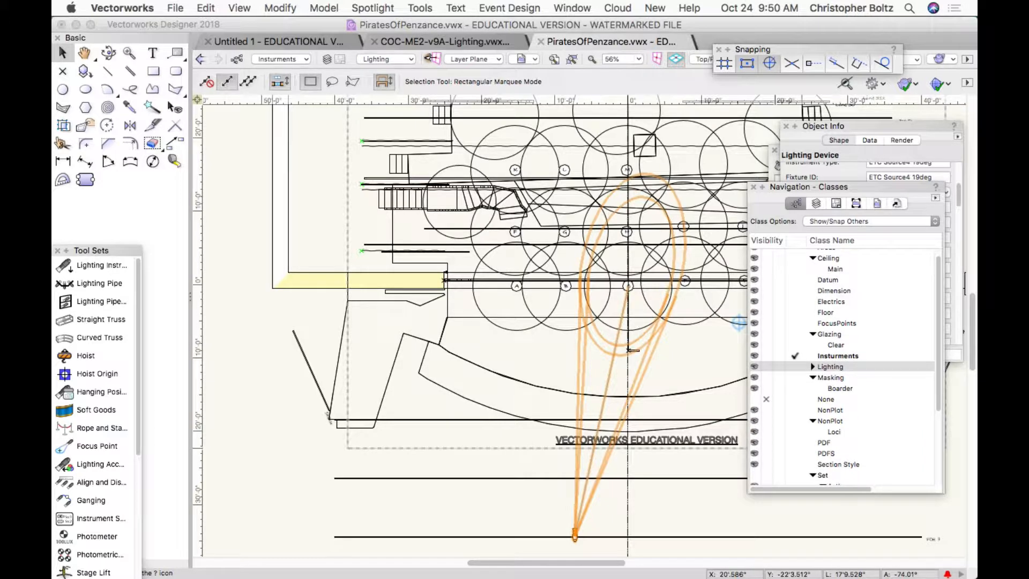
{"action": "scroll", "coordinate": [843, 364], "scroll_direction": "down", "scroll_amount": 5}
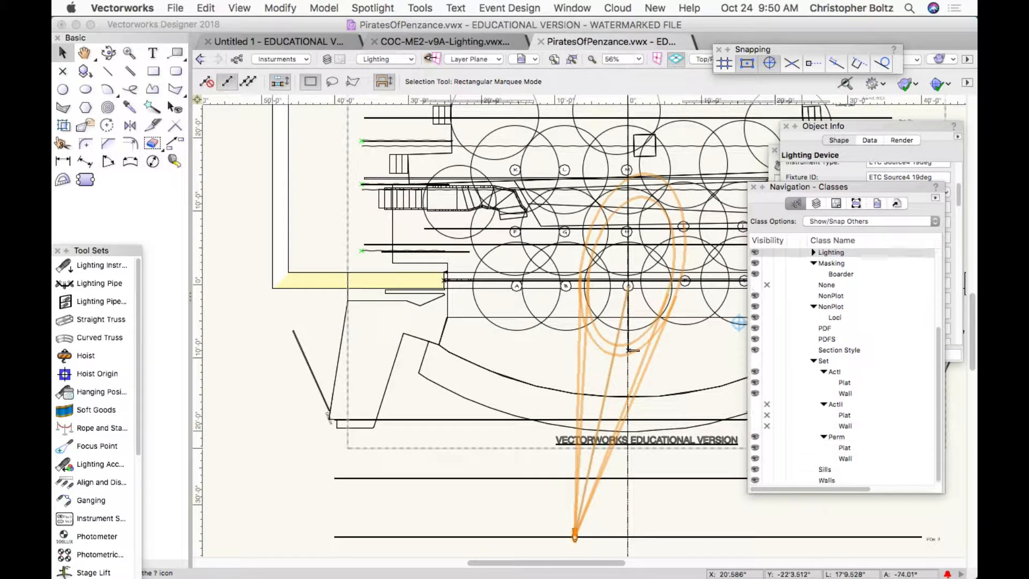
{"action": "scroll", "coordinate": [844, 364], "scroll_direction": "up", "scroll_amount": 1}
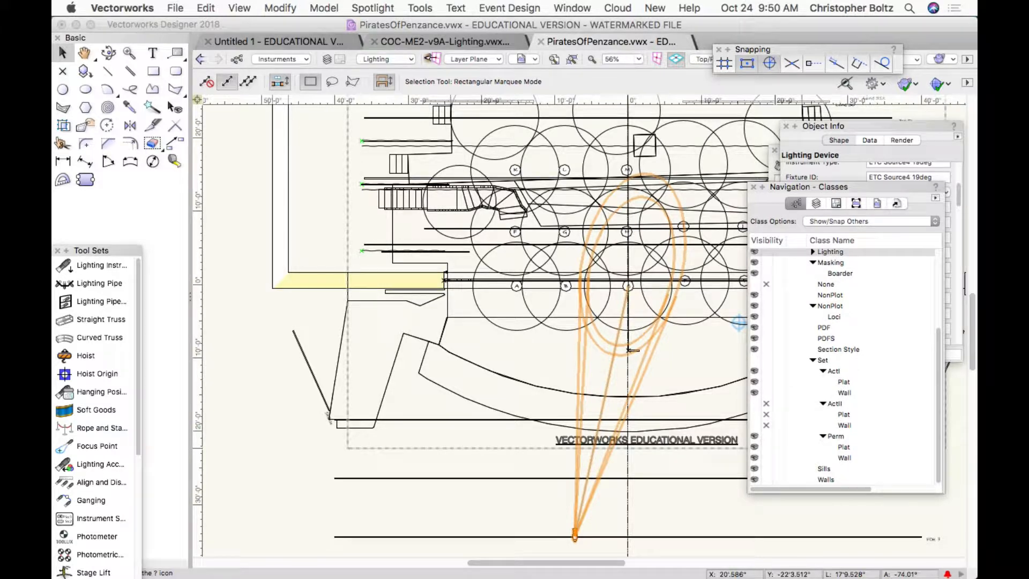
{"action": "scroll", "coordinate": [843, 365], "scroll_direction": "up", "scroll_amount": 5}
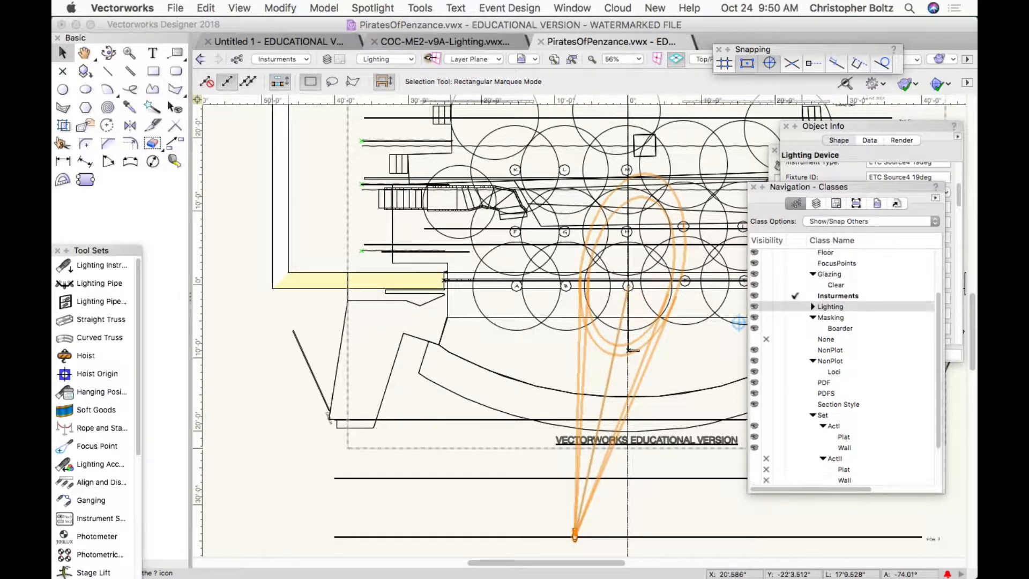
{"action": "scroll", "coordinate": [844, 365], "scroll_direction": "up", "scroll_amount": 2}
{"action": "left_click", "coordinate": [813, 333]}
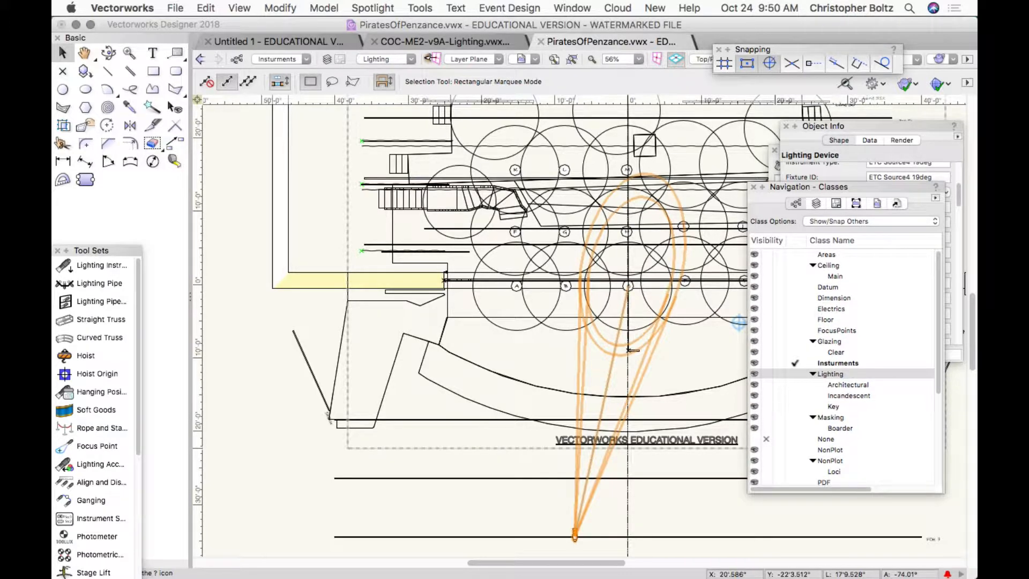
Make the None class visible in the drawing
{"action": "left_click", "coordinate": [753, 439]}
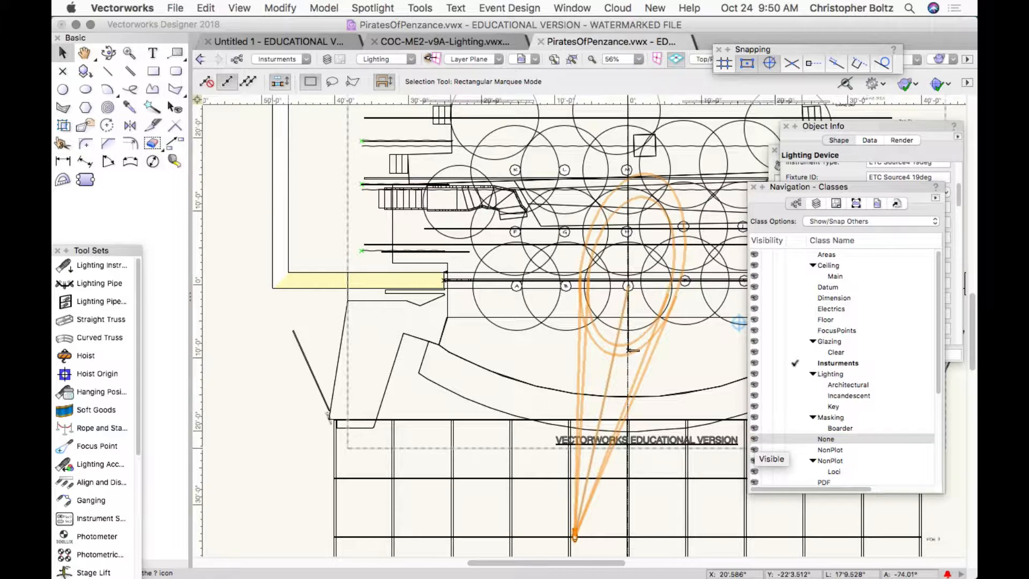
{"action": "left_click", "coordinate": [766, 439]}
{"action": "left_click", "coordinate": [754, 439]}
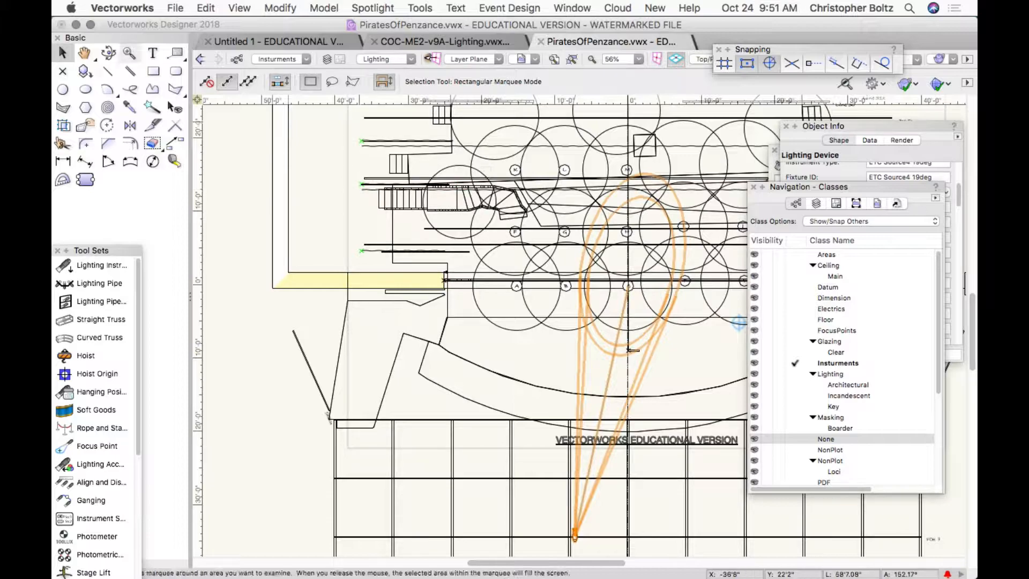
Orbit the theatre in 3D with Flyover to examine the instrument's beam and surrounding structure, returning to the Top/Plan view
{"action": "left_click", "coordinate": [108, 52]}
{"action": "left_click_drag", "start_coordinate": [632, 350], "coordinate": [633, 441]}
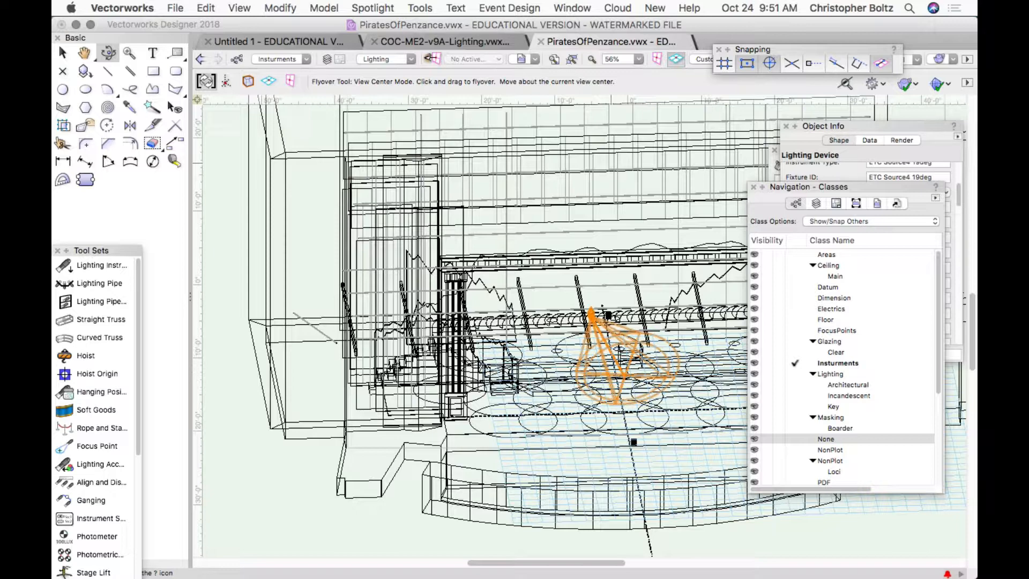
{"action": "key", "text": "super"}
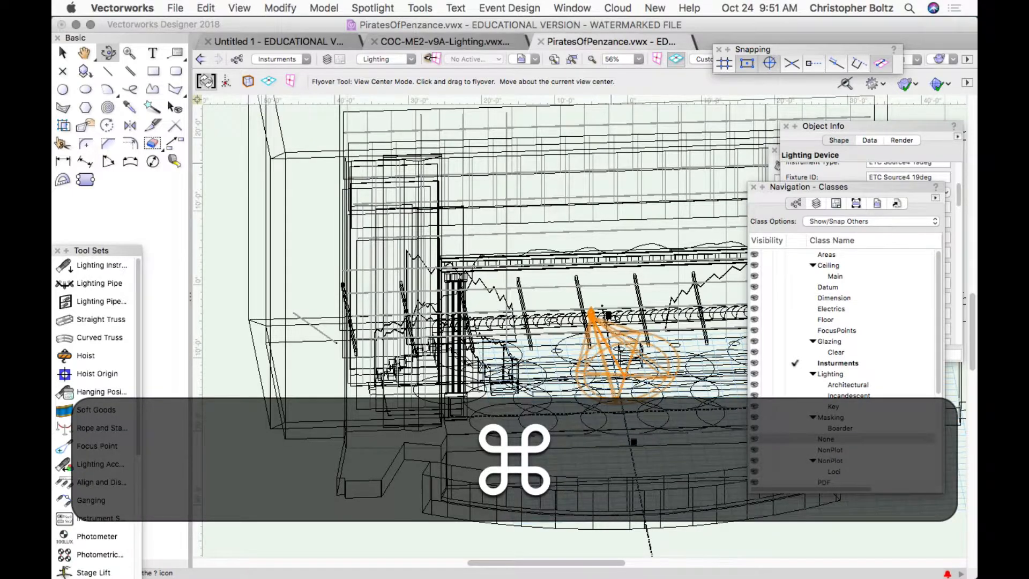
{"action": "left_click_drag", "start_coordinate": [608, 315], "coordinate": [620, 254]}
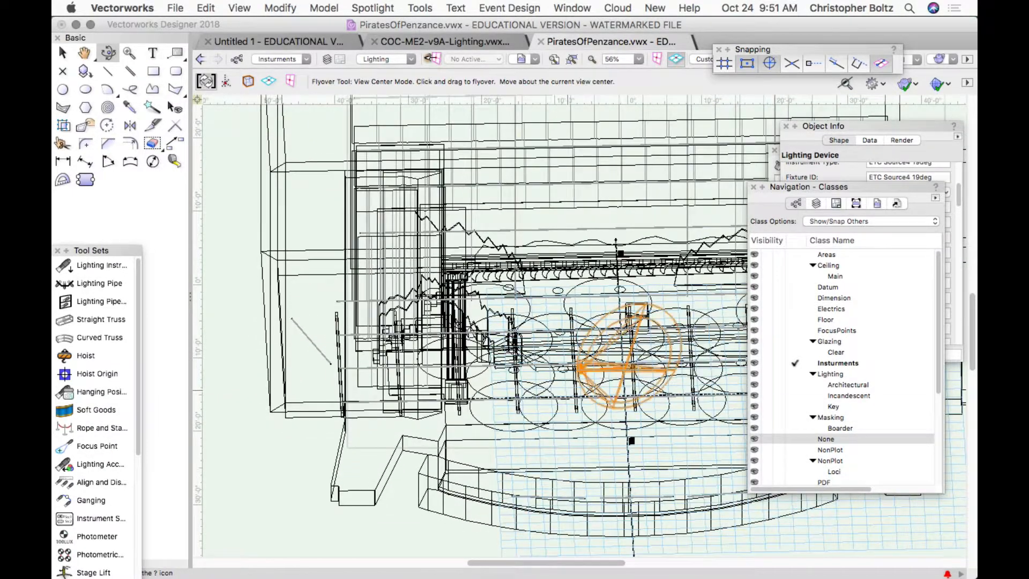
{"action": "key", "text": "super+5"}
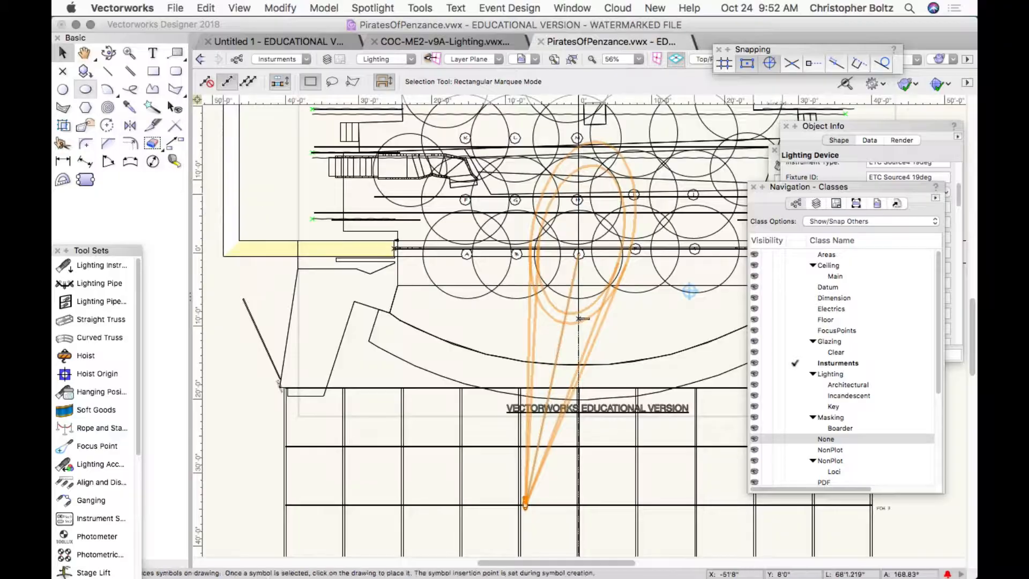
{"action": "left_click", "coordinate": [109, 53]}
{"action": "left_click_drag", "start_coordinate": [582, 318], "coordinate": [583, 434]}
{"action": "key", "text": "super+5"}
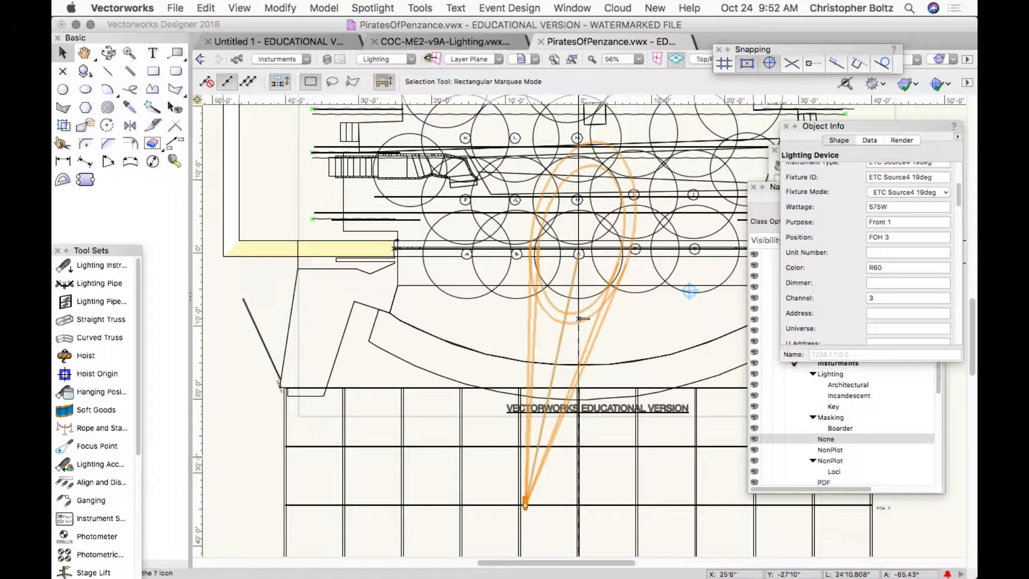
Turn off Draw Beam for the selected FOH 3 instrument
{"action": "scroll", "coordinate": [865, 252], "scroll_direction": "down", "scroll_amount": 5}
{"action": "scroll", "coordinate": [866, 252], "scroll_direction": "down", "scroll_amount": 10}
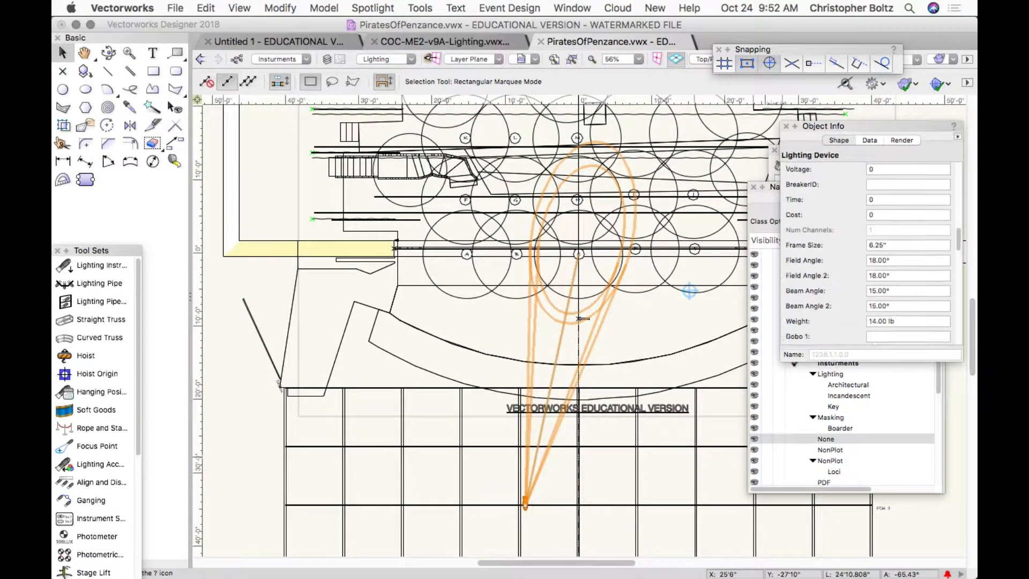
{"action": "left_click", "coordinate": [787, 299]}
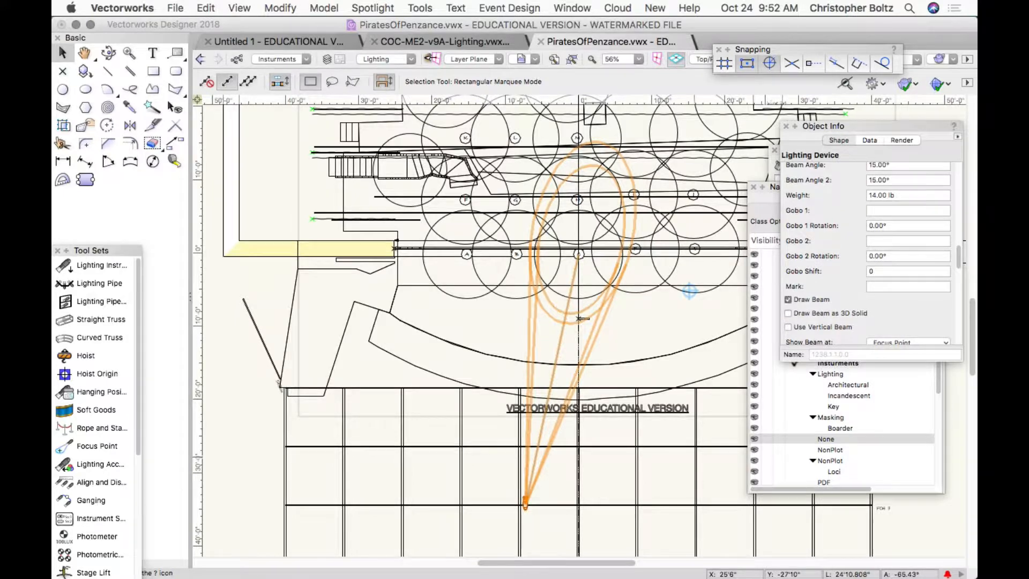
{"action": "scroll", "coordinate": [524, 496], "scroll_direction": "up", "scroll_amount": 5}
{"action": "scroll", "coordinate": [524, 490], "scroll_direction": "up", "scroll_amount": 4}
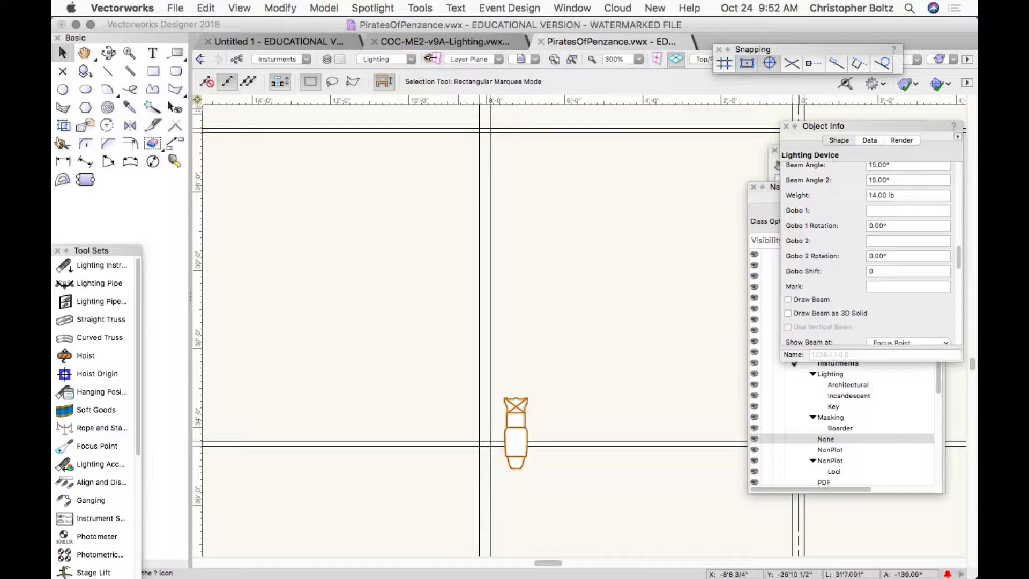
Add a new label legend named with the designer's first name and look through its available attributes
{"action": "left_click", "coordinate": [372, 7]}
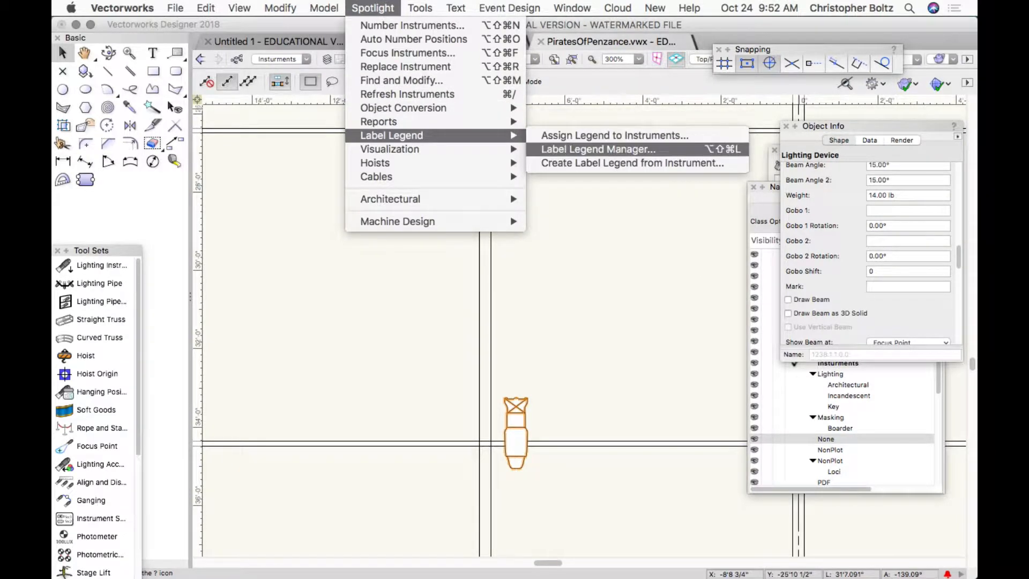
{"action": "left_click", "coordinate": [621, 150]}
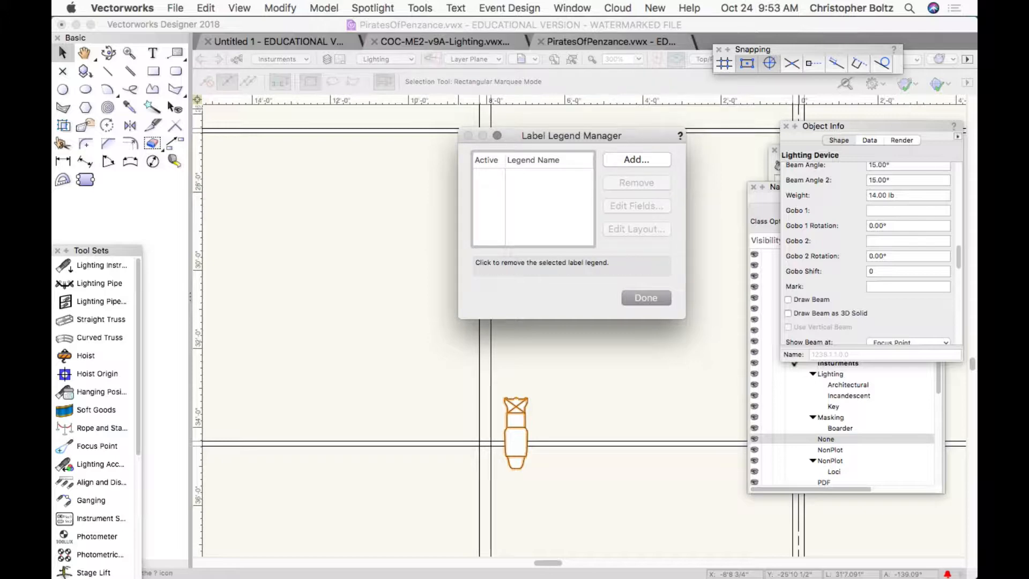
{"action": "left_click", "coordinate": [636, 159]}
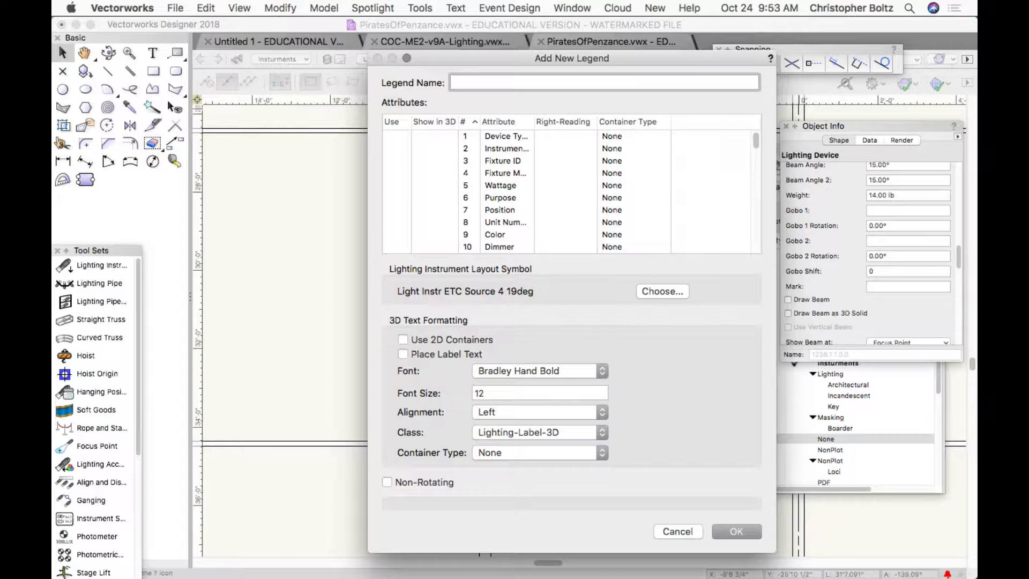
{"action": "type", "text": "Chris"}
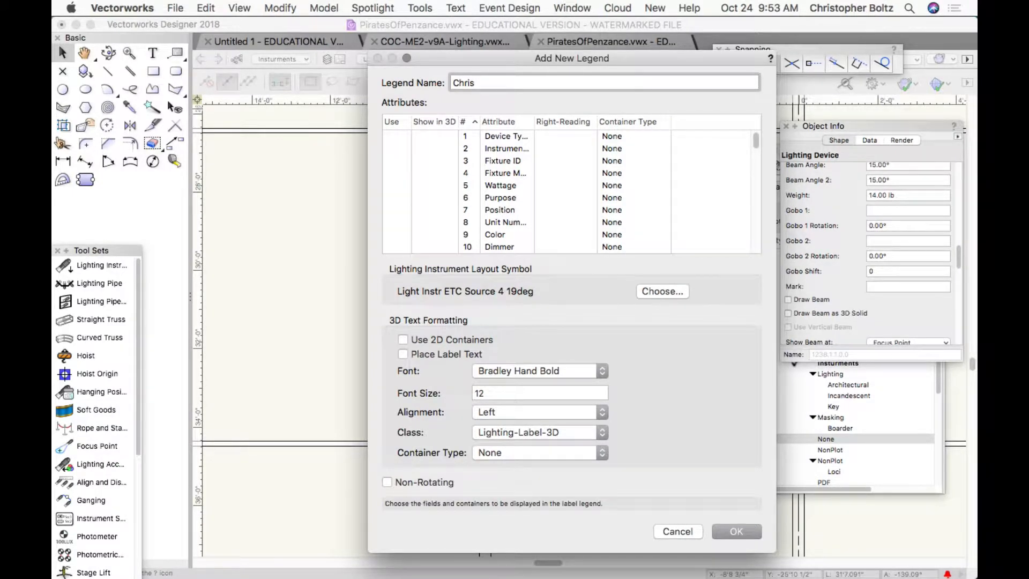
{"action": "scroll", "coordinate": [571, 191], "scroll_direction": "down", "scroll_amount": 1}
{"action": "scroll", "coordinate": [571, 190], "scroll_direction": "down", "scroll_amount": 10}
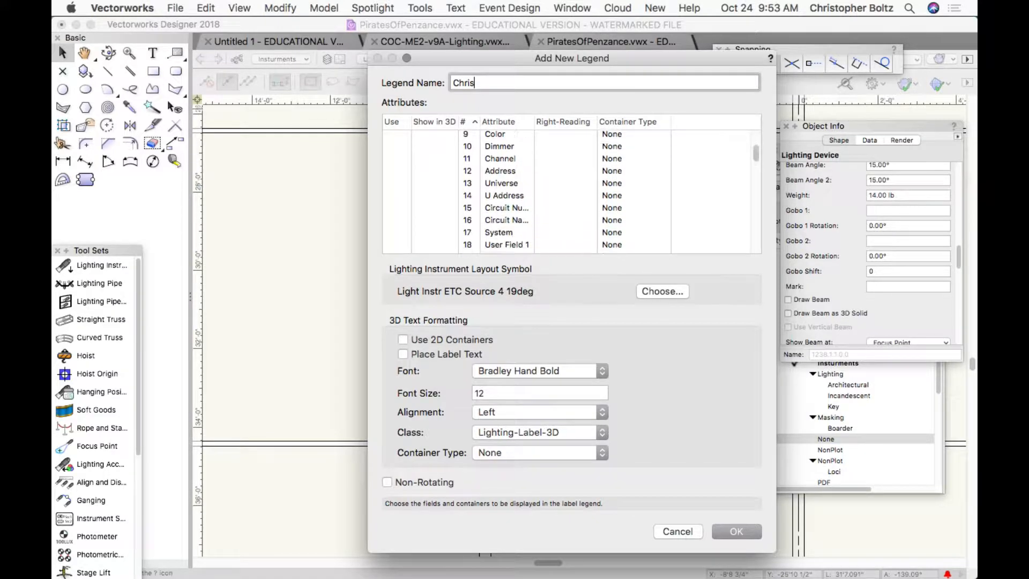
{"action": "scroll", "coordinate": [571, 190], "scroll_direction": "down", "scroll_amount": 12}
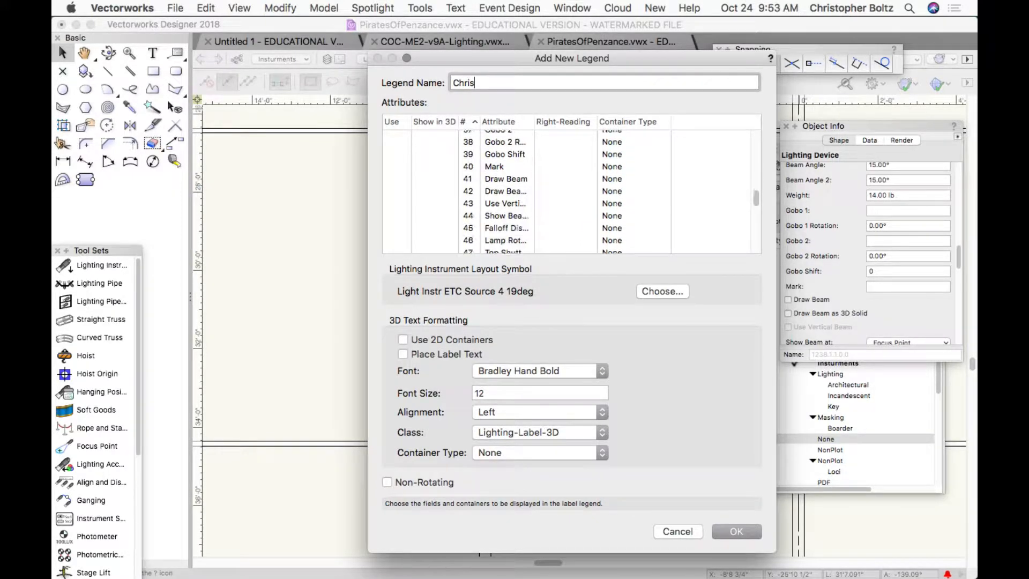
{"action": "scroll", "coordinate": [571, 191], "scroll_direction": "up", "scroll_amount": 20}
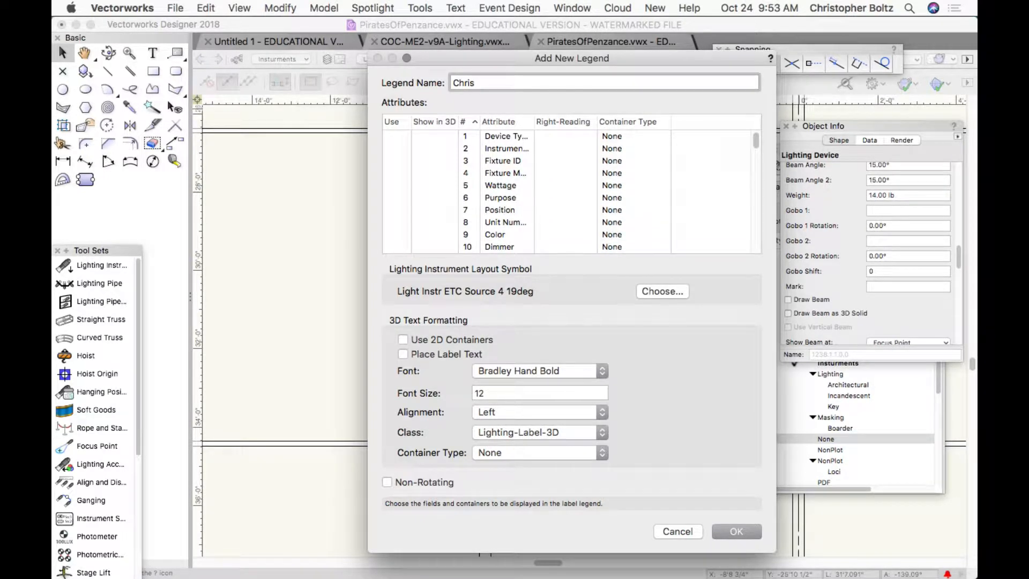
Include the Color and Channel attributes in the new label legend
{"action": "scroll", "coordinate": [572, 190], "scroll_direction": "down", "scroll_amount": 2}
{"action": "scroll", "coordinate": [571, 190], "scroll_direction": "up", "scroll_amount": 2}
{"action": "left_click", "coordinate": [396, 235]}
{"action": "scroll", "coordinate": [566, 192], "scroll_direction": "down", "scroll_amount": 2}
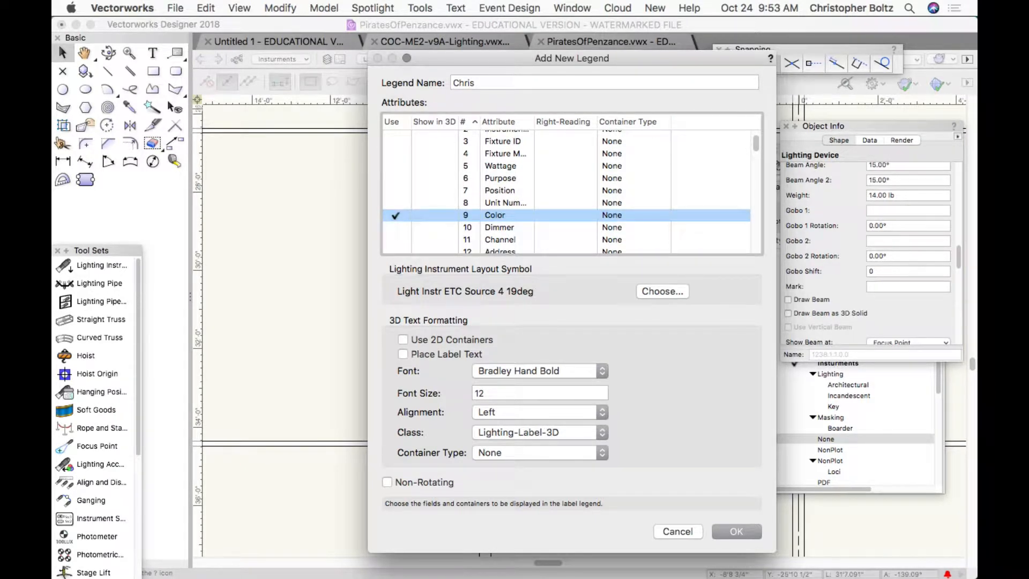
{"action": "scroll", "coordinate": [567, 192], "scroll_direction": "down", "scroll_amount": 2}
{"action": "left_click", "coordinate": [396, 219]}
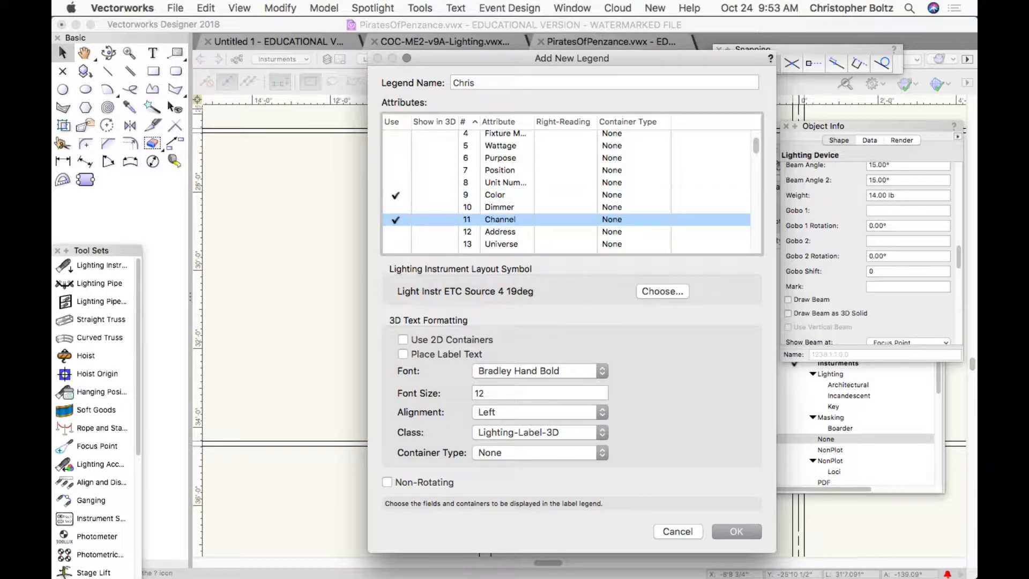
Include the Gobo 1 and Focus attributes in the label legend
{"action": "scroll", "coordinate": [395, 220], "scroll_direction": "down", "scroll_amount": 14}
{"action": "scroll", "coordinate": [566, 191], "scroll_direction": "down", "scroll_amount": 15}
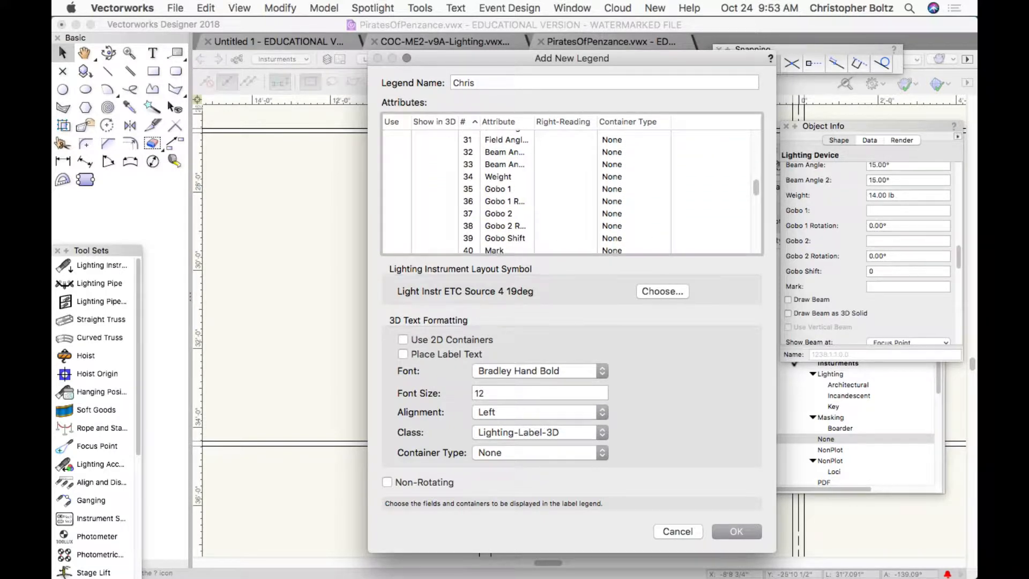
{"action": "left_click", "coordinate": [396, 189]}
{"action": "scroll", "coordinate": [566, 192], "scroll_direction": "down", "scroll_amount": 16}
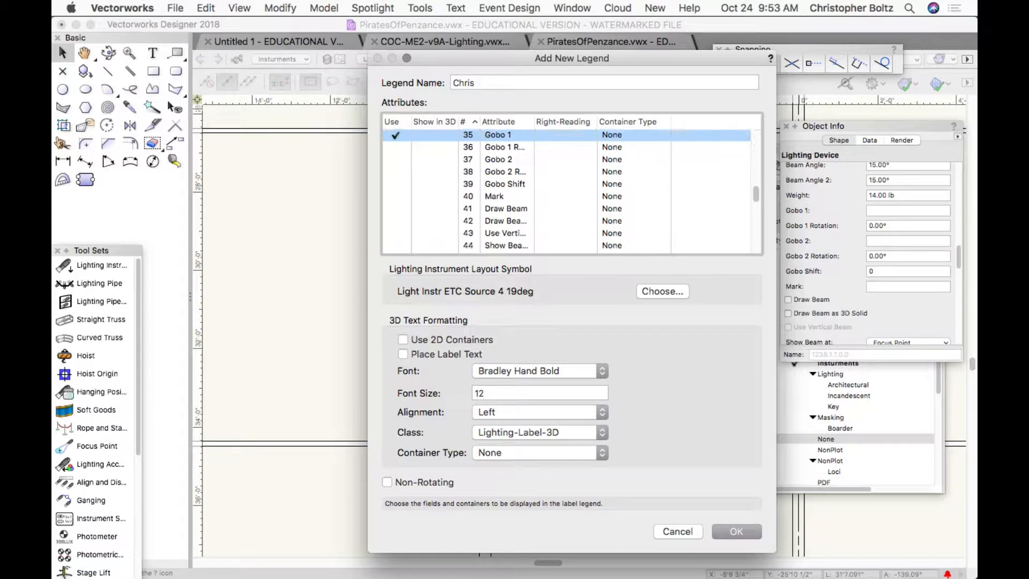
{"action": "scroll", "coordinate": [567, 192], "scroll_direction": "down", "scroll_amount": 11}
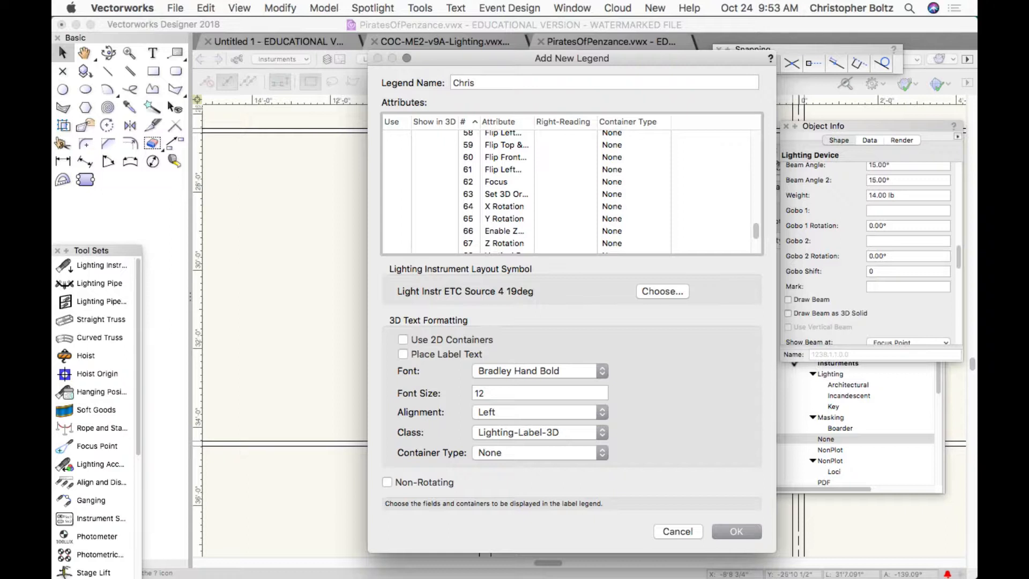
{"action": "left_click", "coordinate": [395, 182]}
Set the Channel attribute's container type to Hexagon and create the label legend
{"action": "scroll", "coordinate": [395, 182], "scroll_direction": "up", "scroll_amount": 20}
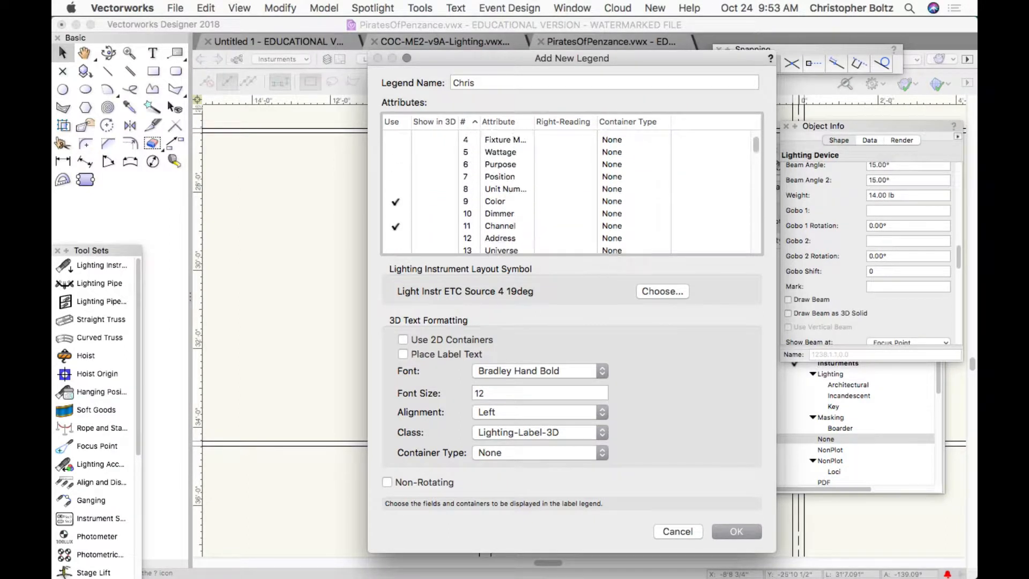
{"action": "scroll", "coordinate": [507, 193], "scroll_direction": "up", "scroll_amount": 1}
{"action": "scroll", "coordinate": [566, 192], "scroll_direction": "down", "scroll_amount": 3}
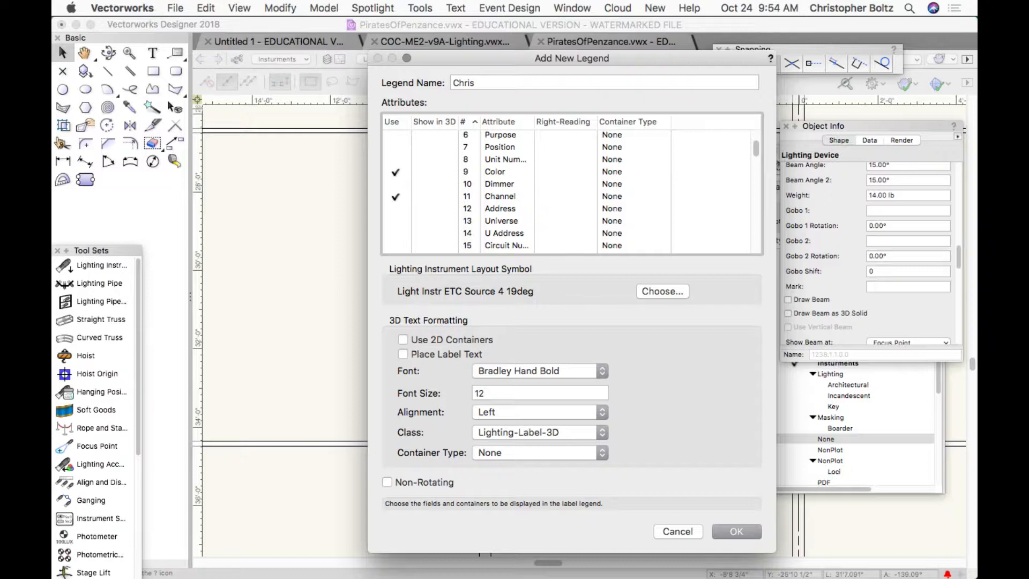
{"action": "left_click", "coordinate": [618, 196]}
{"action": "left_click", "coordinate": [617, 197]}
{"action": "left_click", "coordinate": [618, 196]}
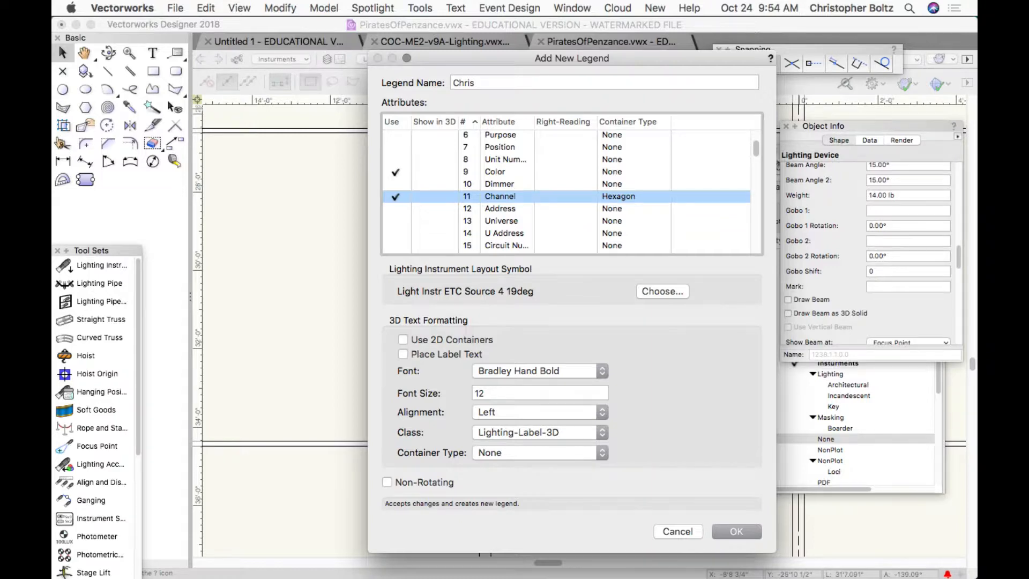
{"action": "left_click", "coordinate": [736, 531]}
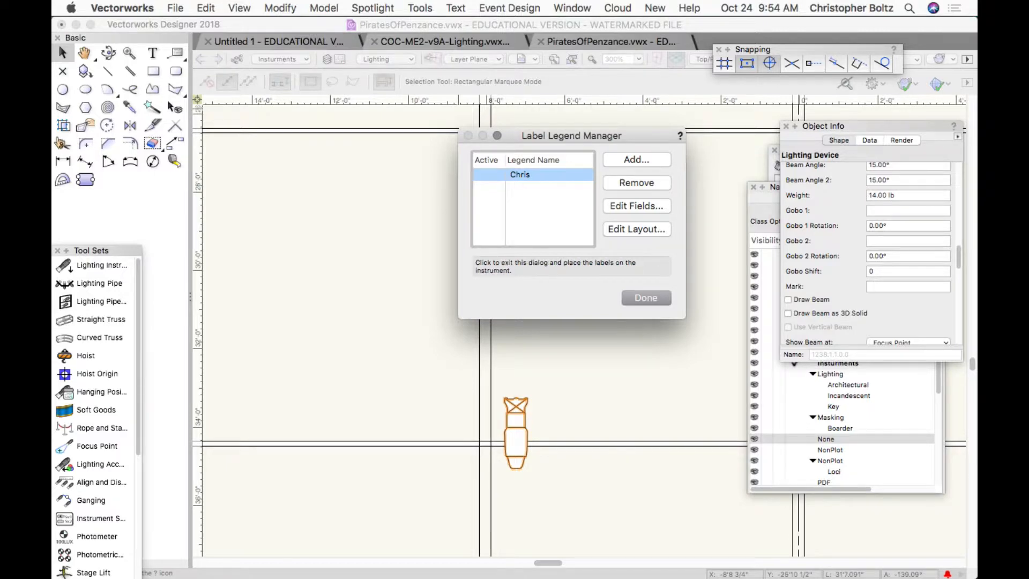
Open the new legend's layout for editing and set the class options to Show/Snap/Modify Others
{"action": "left_click", "coordinate": [636, 229]}
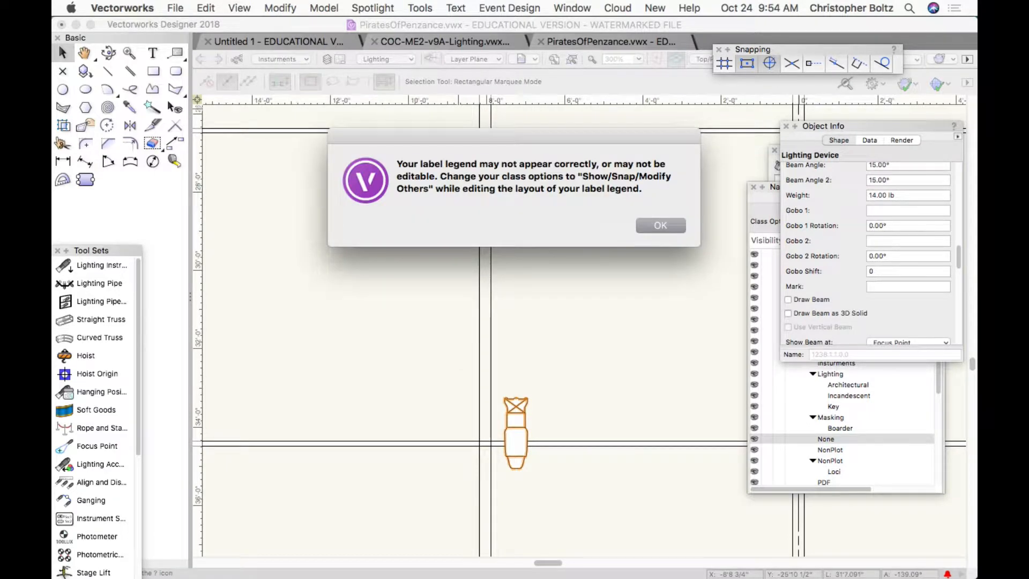
{"action": "left_click", "coordinate": [645, 226]}
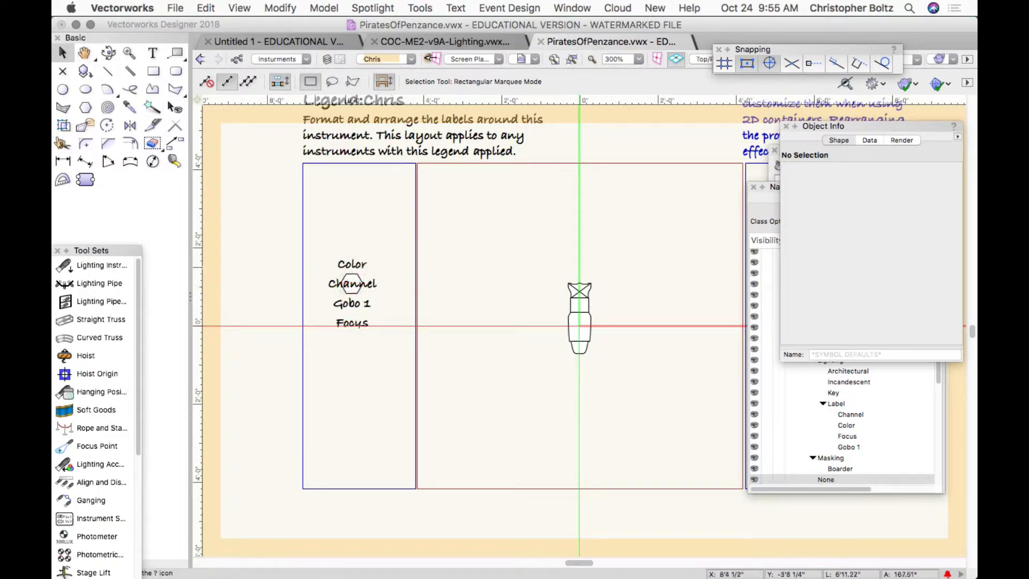
{"action": "left_click_drag", "start_coordinate": [314, 263], "coordinate": [399, 296]}
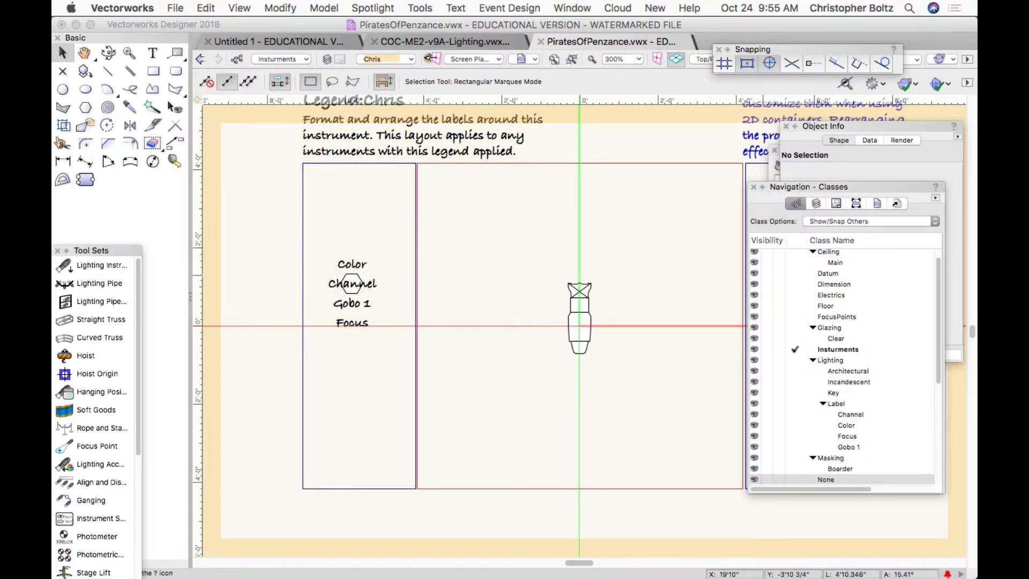
{"action": "left_click", "coordinate": [871, 221]}
{"action": "left_click", "coordinate": [851, 231]}
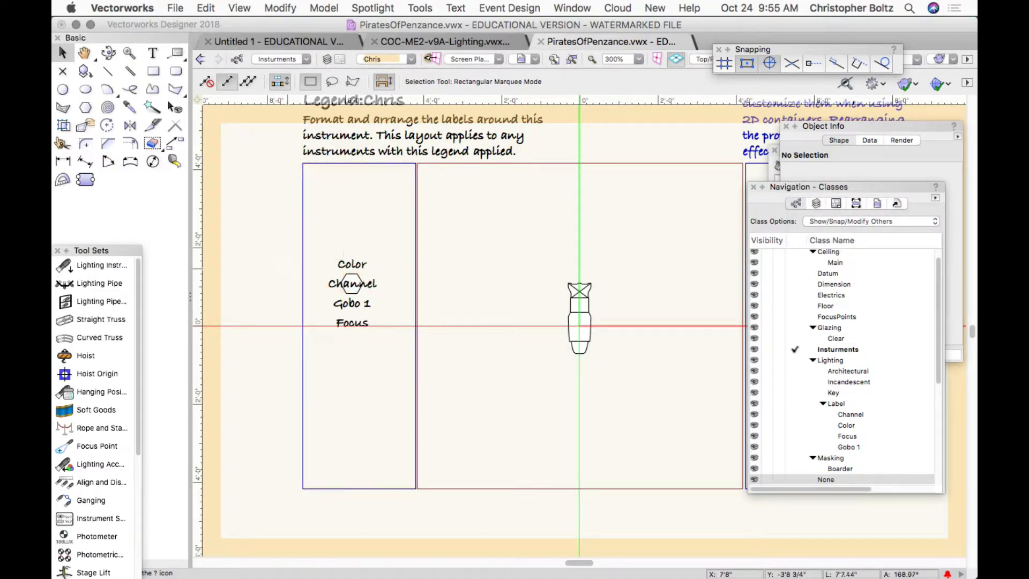
Place the Channel label with its hexagon just behind the instrument symbol and the Color label just in front of its lens end
{"action": "left_click_drag", "start_coordinate": [287, 269], "coordinate": [580, 368]}
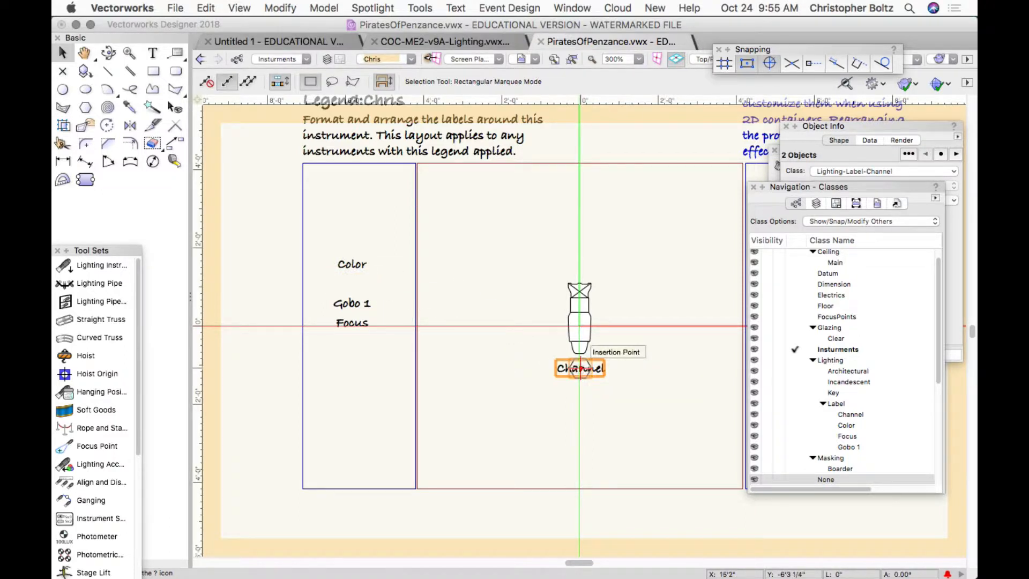
{"action": "mouse_move", "coordinate": [352, 263]}
{"action": "left_mouse_down"}
{"action": "mouse_move", "coordinate": [447, 263]}
{"action": "mouse_move", "coordinate": [605, 300]}
{"action": "mouse_move", "coordinate": [580, 264]}
{"action": "mouse_move", "coordinate": [579, 274]}
{"action": "left_mouse_up"}
{"action": "scroll", "coordinate": [579, 263], "scroll_direction": "up", "scroll_amount": 3}
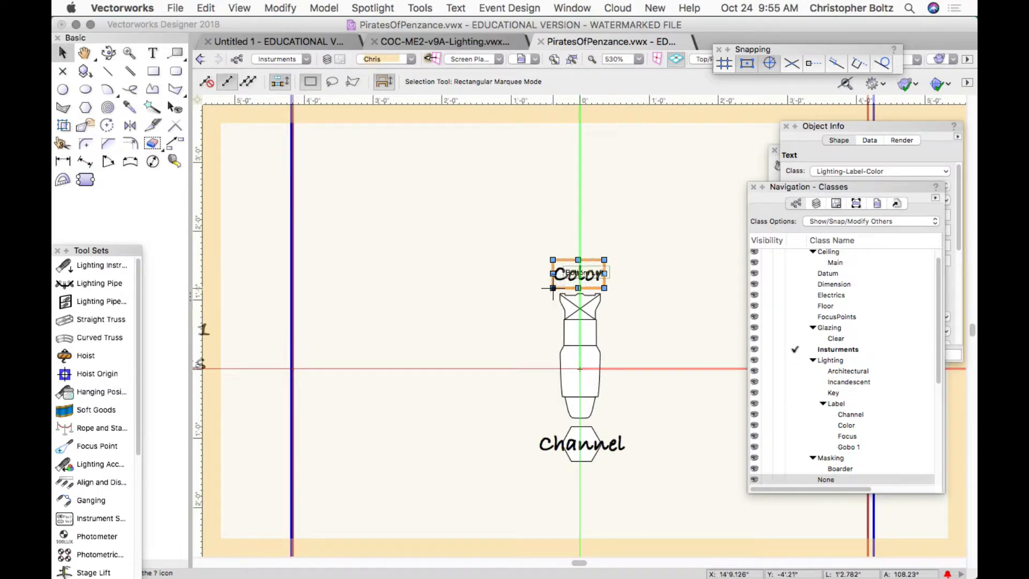
Move the Gobo 1 label onto the instrument symbol, centered on the front part of its barrel
{"action": "scroll", "coordinate": [560, 280], "scroll_direction": "down", "scroll_amount": 4}
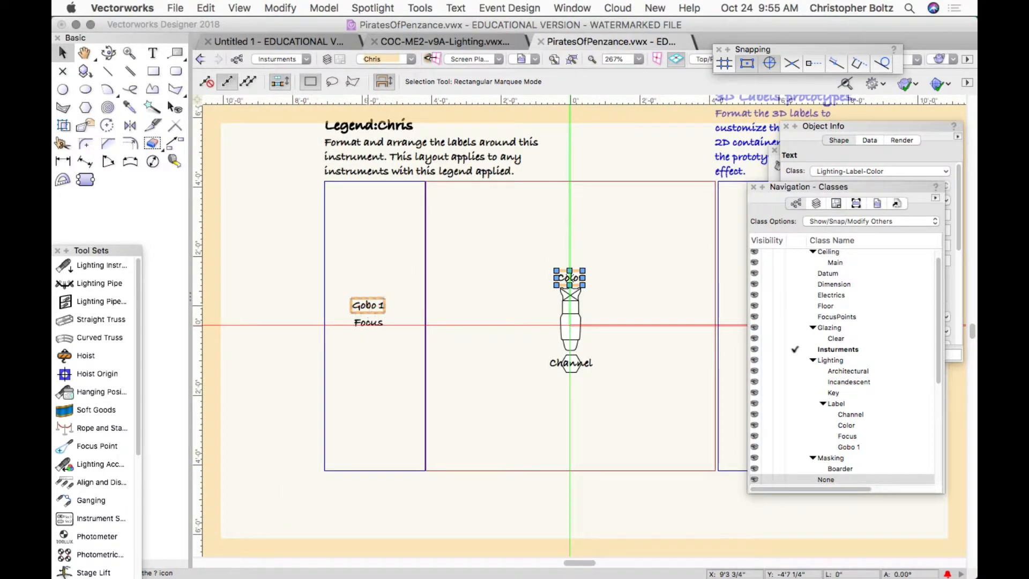
{"action": "left_click_drag", "start_coordinate": [367, 305], "coordinate": [578, 313]}
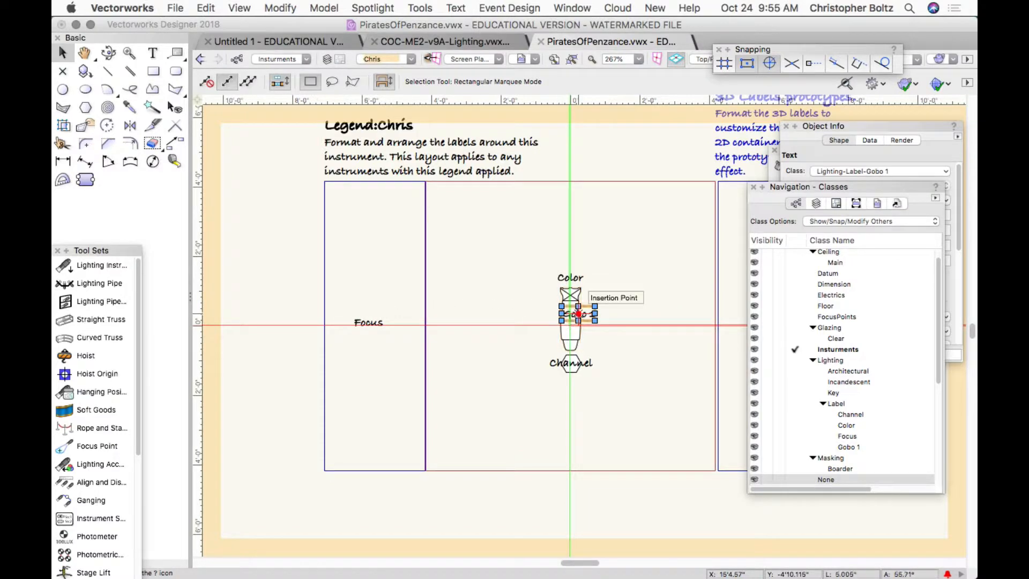
{"action": "scroll", "coordinate": [579, 315], "scroll_direction": "up", "scroll_amount": 7}
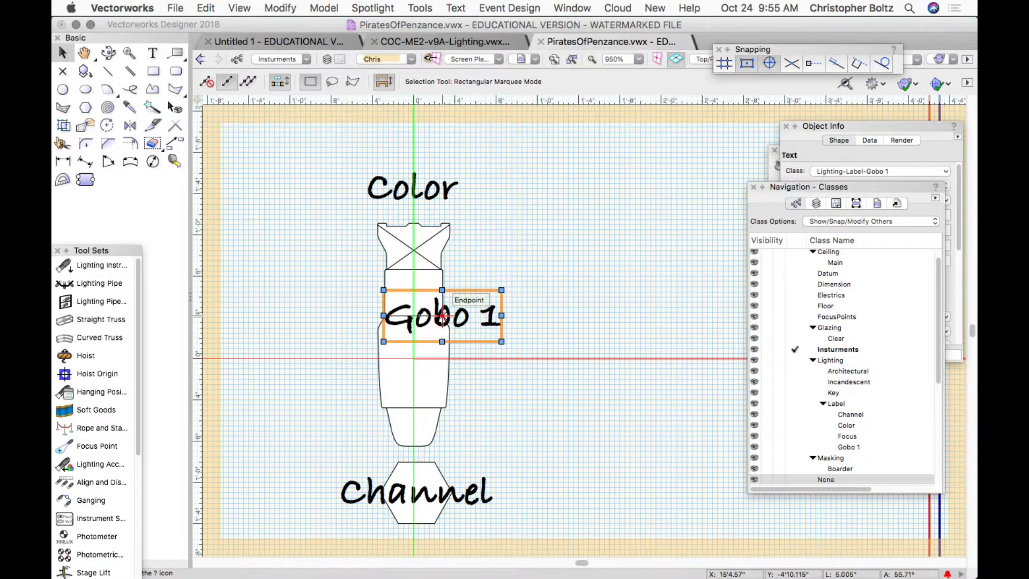
{"action": "left_click_drag", "start_coordinate": [445, 322], "coordinate": [419, 304]}
Place the Focus label just in front of the Color label on the instrument's centerline and leave the legend layout
{"action": "scroll", "coordinate": [419, 304], "scroll_direction": "down", "scroll_amount": 3}
{"action": "scroll", "coordinate": [417, 303], "scroll_direction": "down", "scroll_amount": 3}
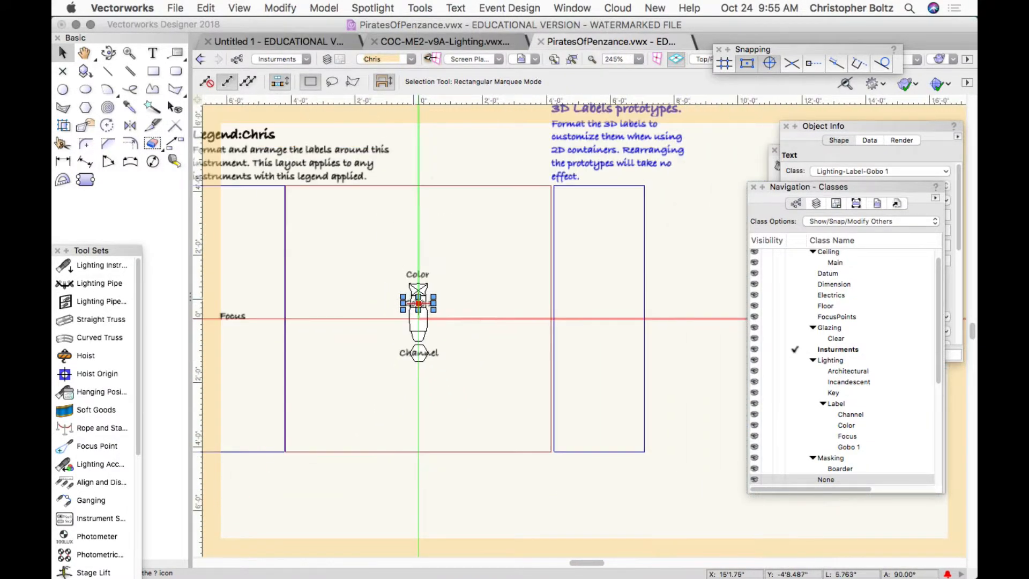
{"action": "left_click_drag", "start_coordinate": [232, 316], "coordinate": [418, 268]}
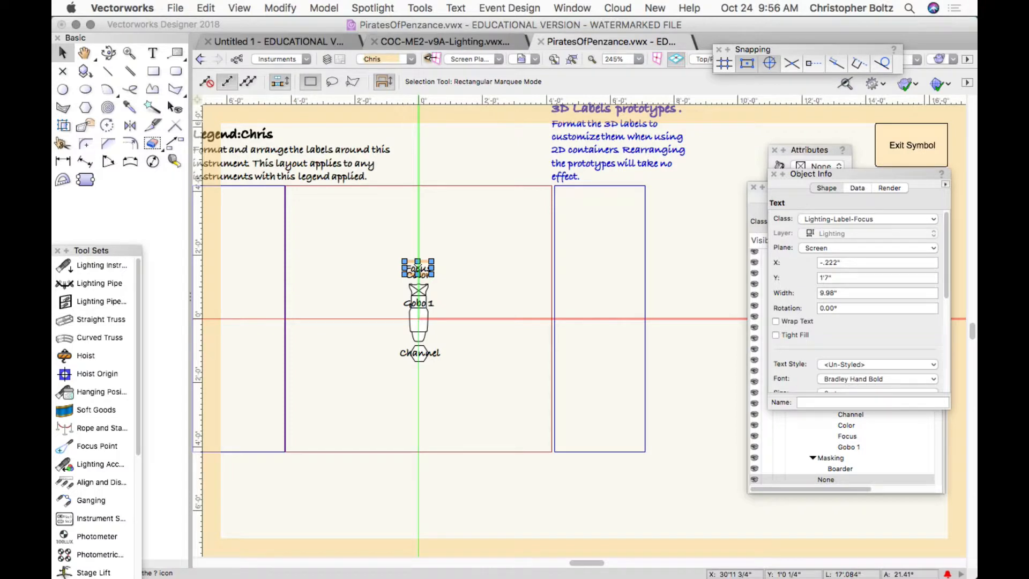
{"action": "left_click", "coordinate": [912, 145]}
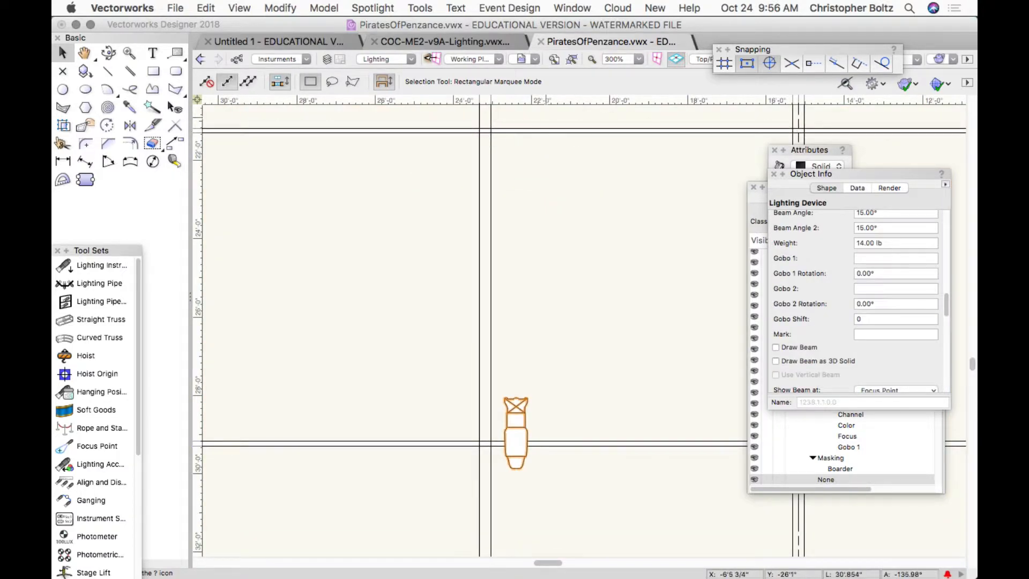
Add the Unit Number attribute to the fields of the existing label legend
{"action": "left_click", "coordinate": [372, 8]}
{"action": "mouse_move", "coordinate": [378, 122]}
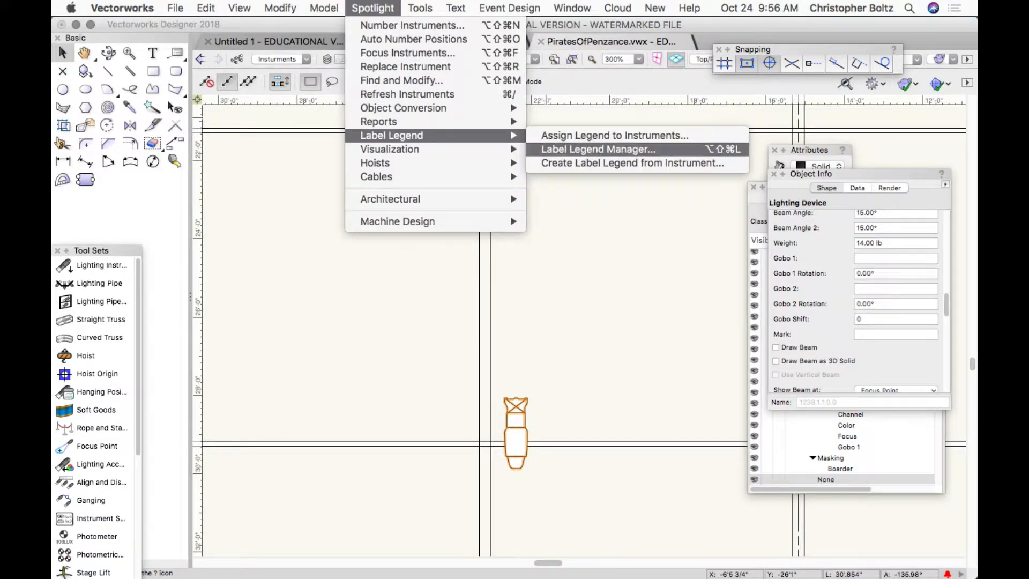
{"action": "left_click", "coordinate": [597, 149]}
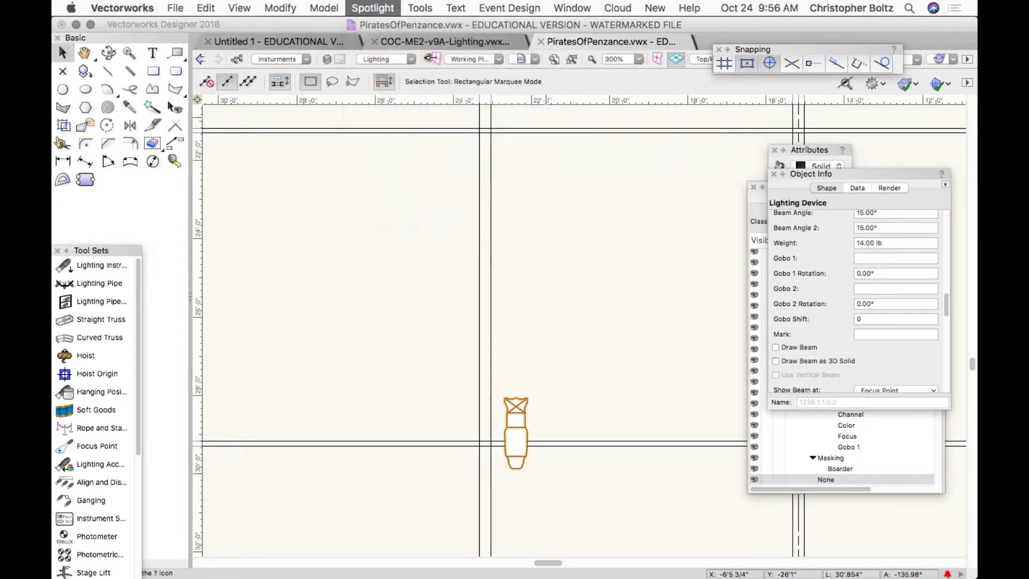
{"action": "left_click", "coordinate": [520, 174]}
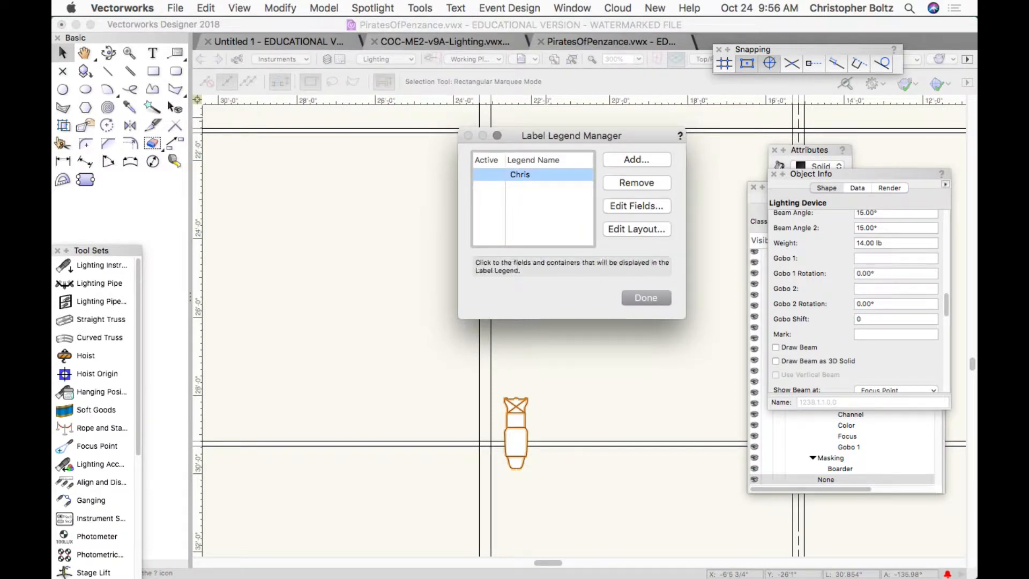
{"action": "left_click", "coordinate": [636, 206]}
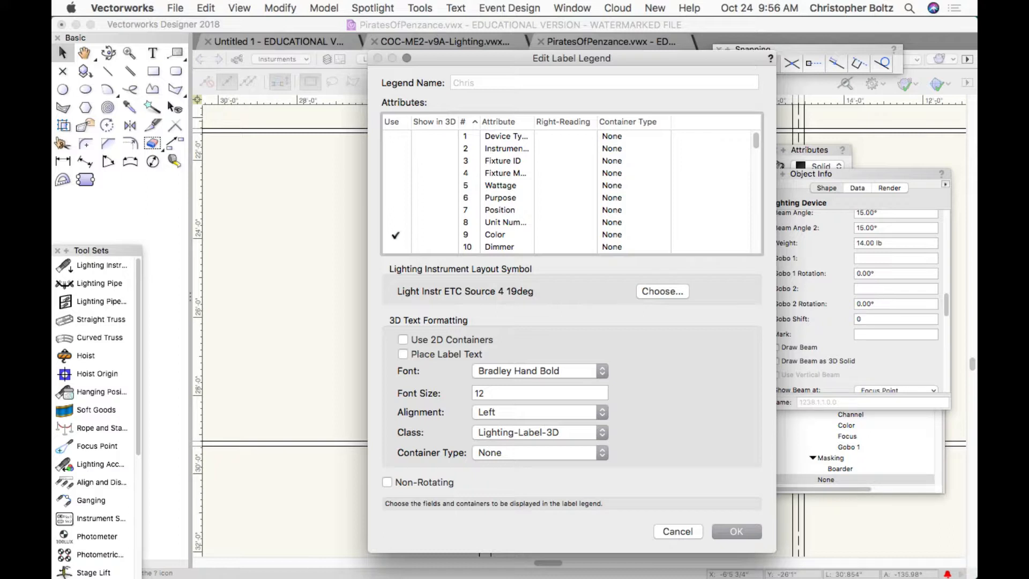
{"action": "left_click_drag", "start_coordinate": [534, 122], "coordinate": [567, 123]}
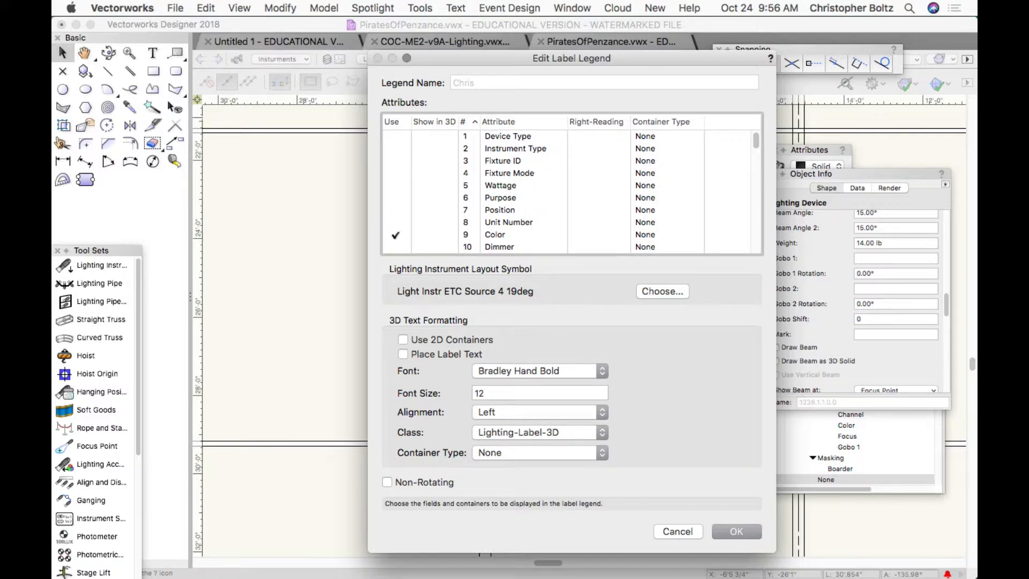
{"action": "scroll", "coordinate": [570, 191], "scroll_direction": "down", "scroll_amount": 1}
{"action": "left_click", "coordinate": [395, 212]}
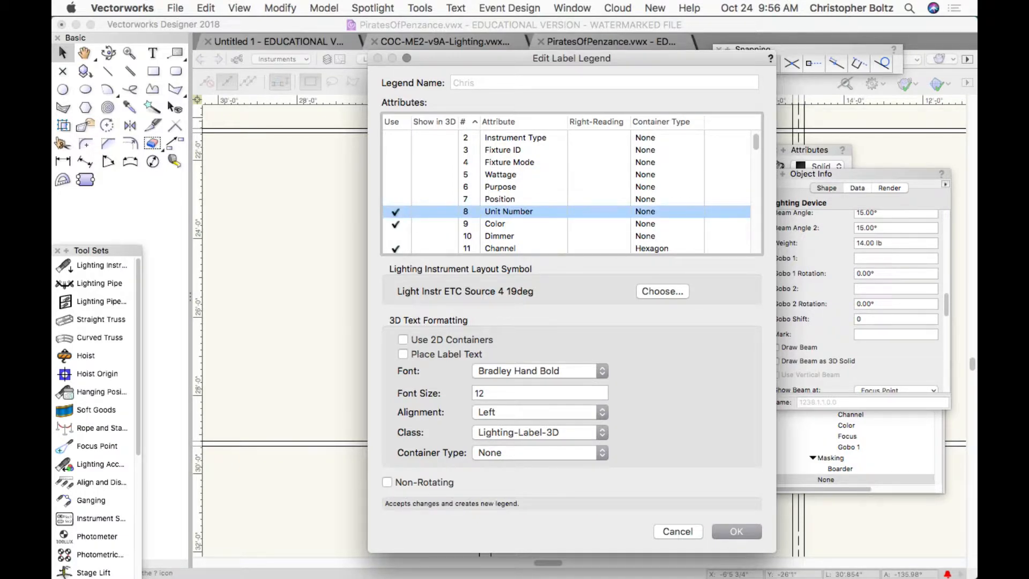
{"action": "left_click", "coordinate": [737, 531]}
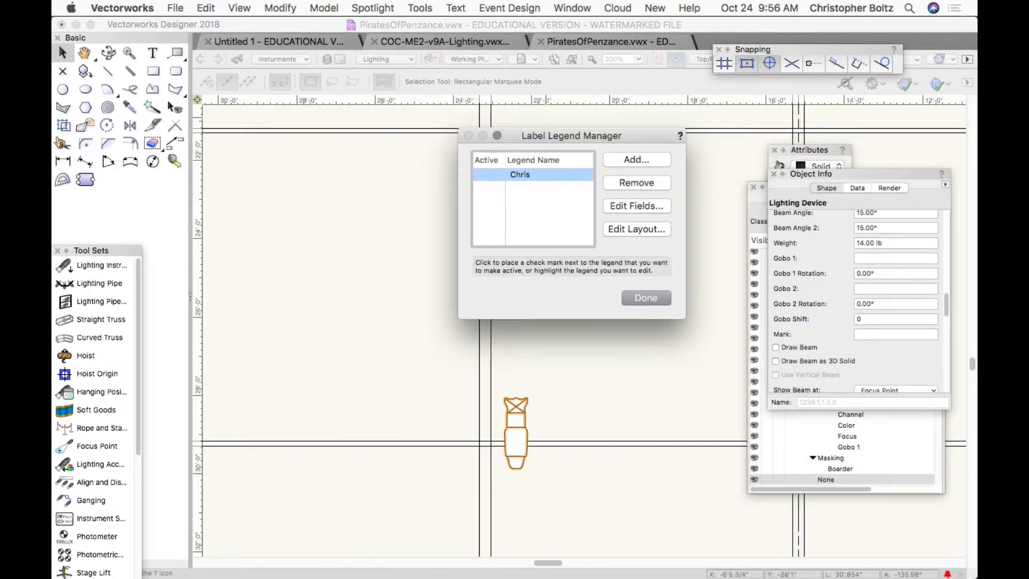
Make the legend active, center the Unit Number label on the instrument body in its layout, and leave the layout
{"action": "left_click", "coordinate": [488, 175]}
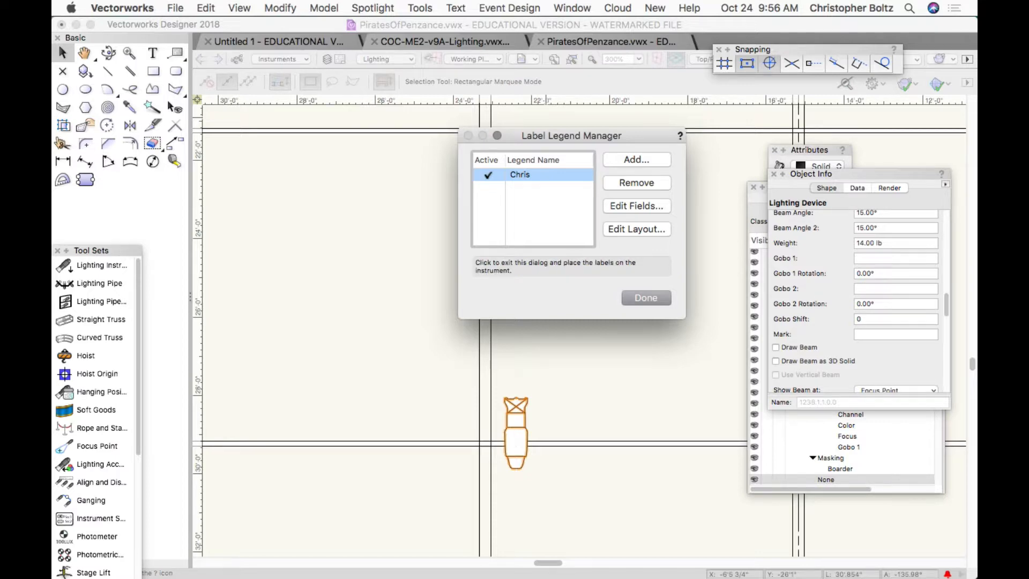
{"action": "left_click", "coordinate": [637, 229]}
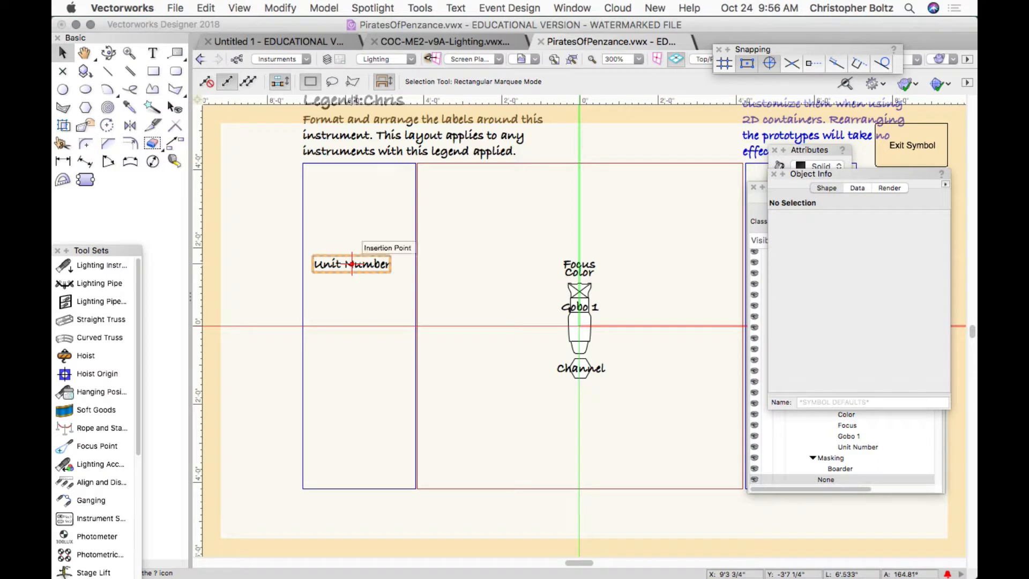
{"action": "left_click_drag", "start_coordinate": [351, 263], "coordinate": [580, 325]}
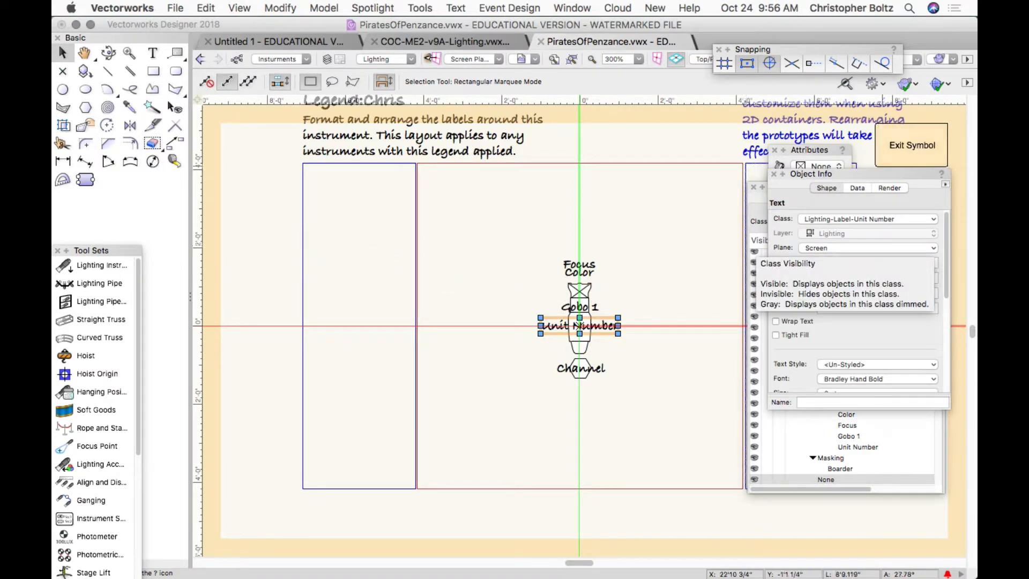
{"action": "left_click", "coordinate": [911, 145]}
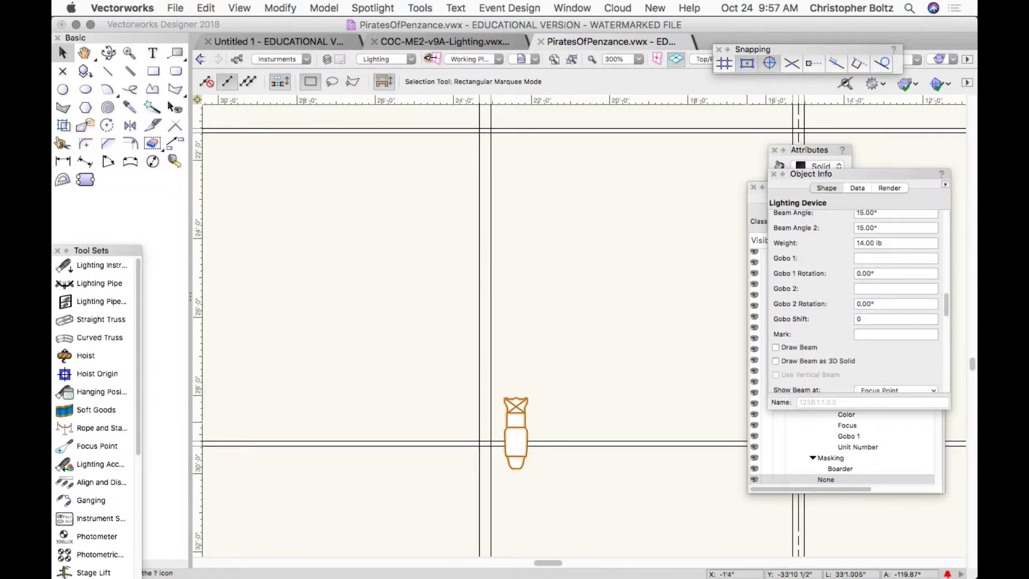
Assign the new label legend to the selected lighting instrument and deselect it
{"action": "scroll", "coordinate": [858, 301], "scroll_direction": "down", "scroll_amount": 4}
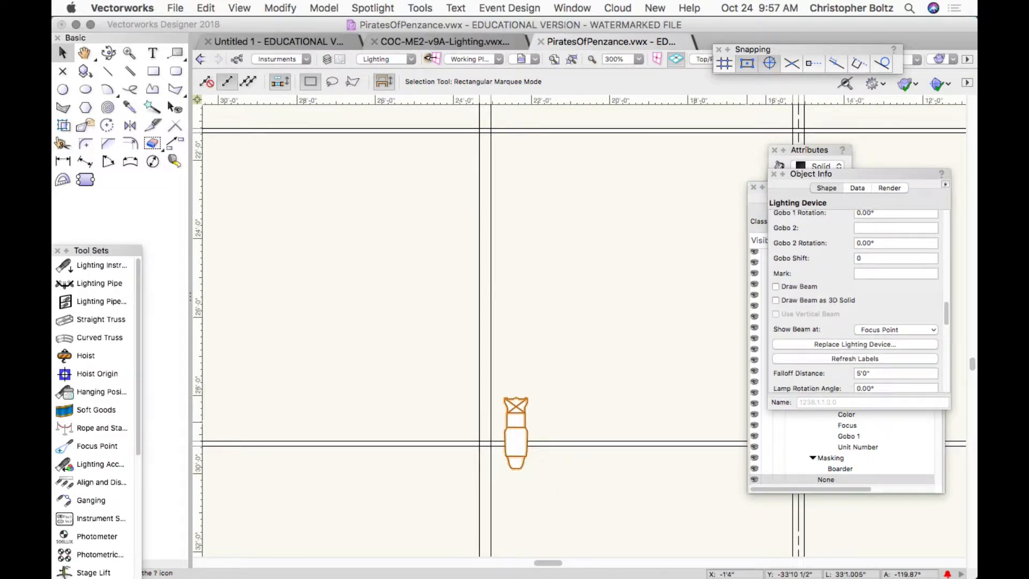
{"action": "scroll", "coordinate": [858, 300], "scroll_direction": "down", "scroll_amount": 8}
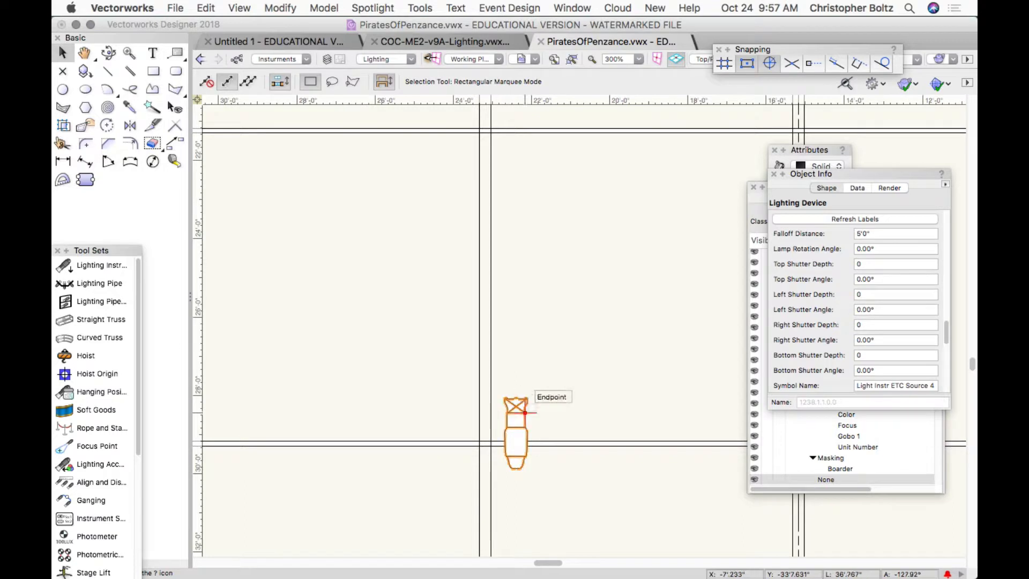
{"action": "scroll", "coordinate": [858, 300], "scroll_direction": "down", "scroll_amount": 10}
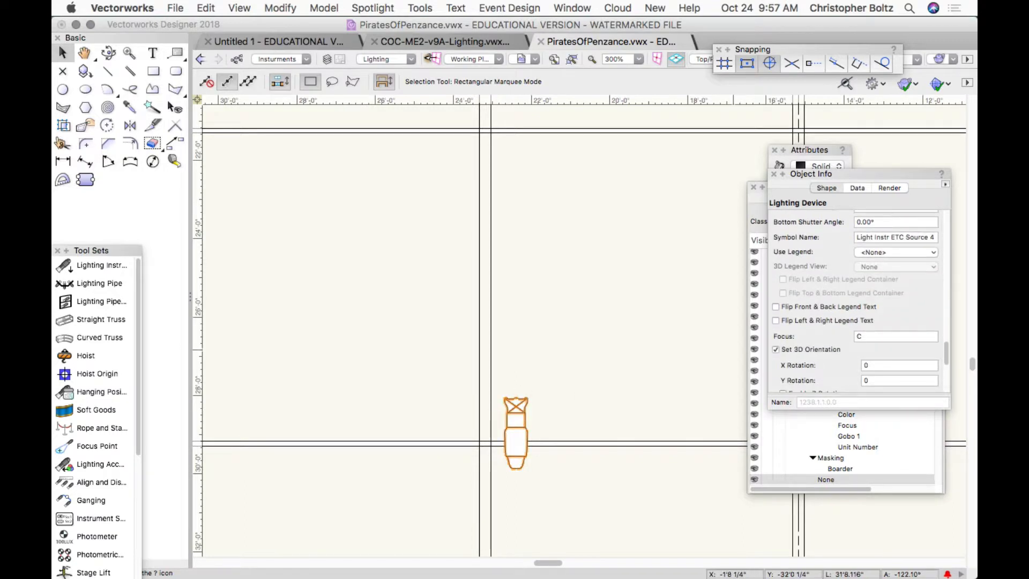
{"action": "scroll", "coordinate": [857, 300], "scroll_direction": "up", "scroll_amount": 1}
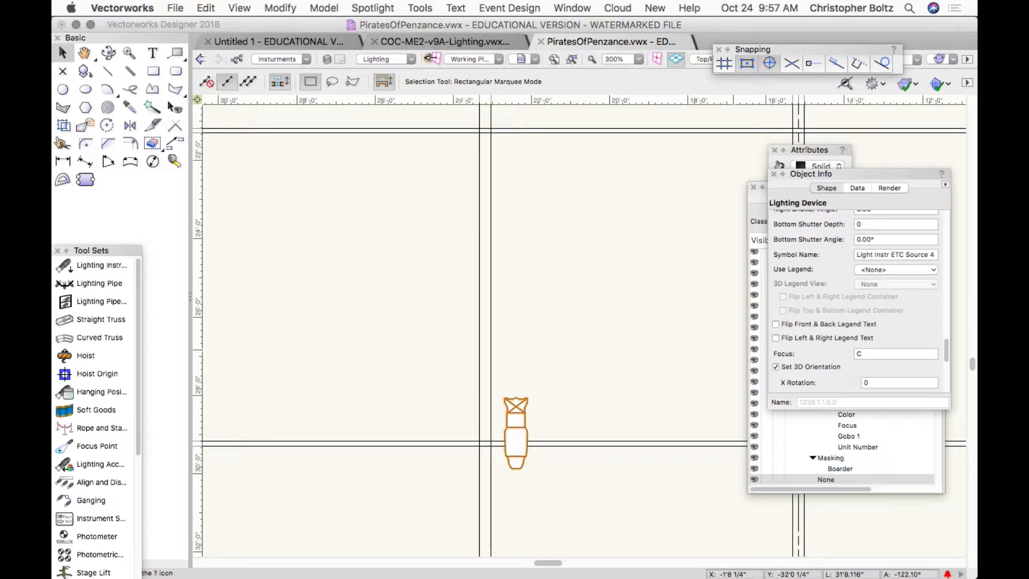
{"action": "left_click", "coordinate": [896, 269]}
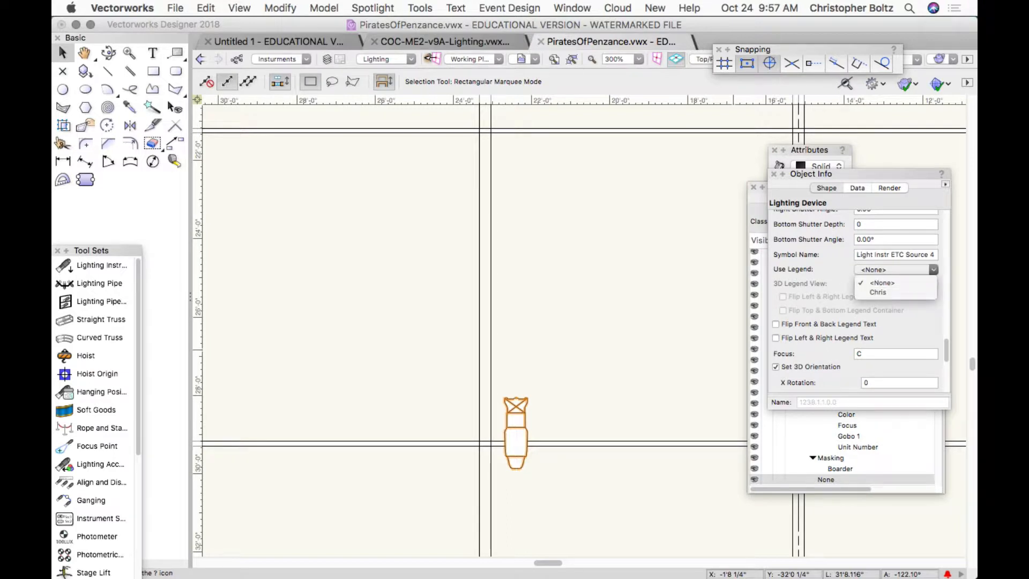
{"action": "left_click", "coordinate": [878, 292]}
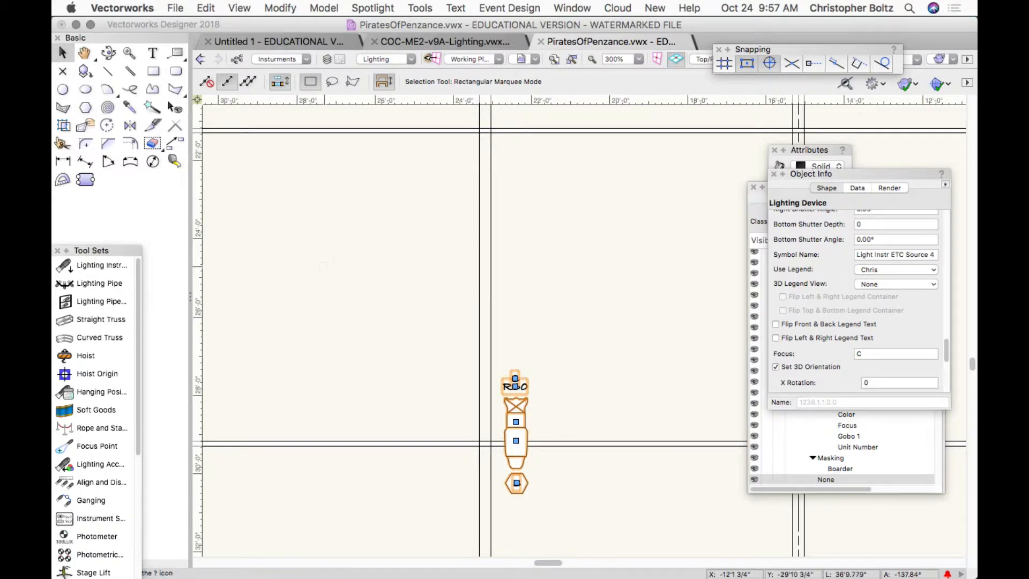
{"action": "left_click", "coordinate": [322, 266]}
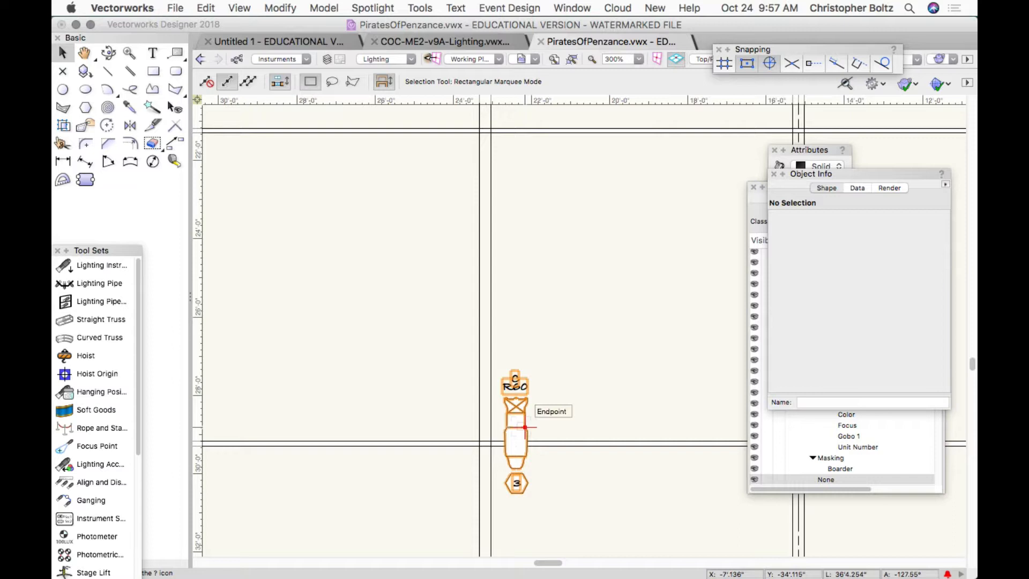
Check the placed instrument's coverage at its focus point by temporarily drawing its beam
{"action": "scroll", "coordinate": [524, 427], "scroll_direction": "down", "scroll_amount": 10}
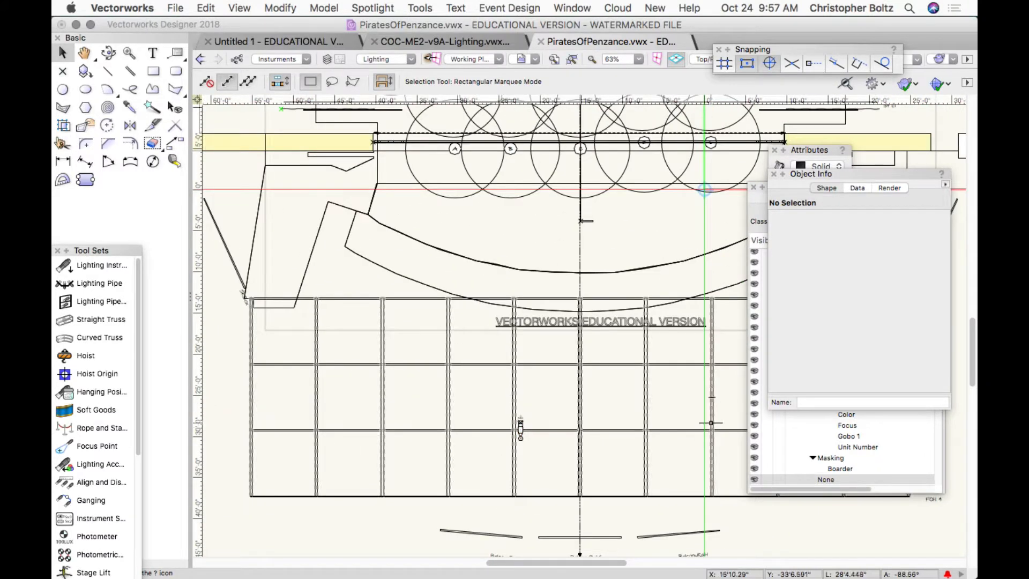
{"action": "left_click", "coordinate": [520, 428]}
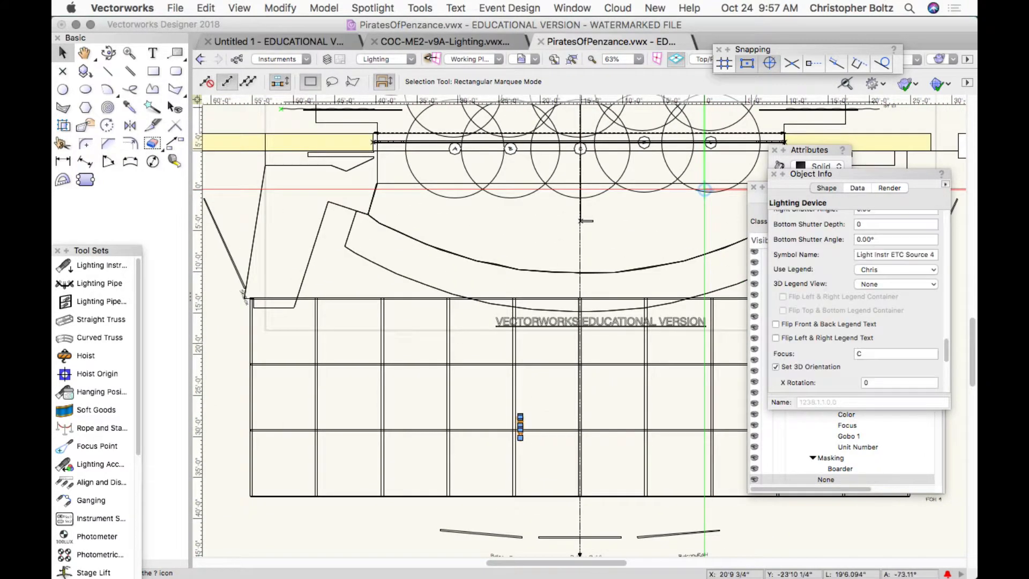
{"action": "left_click", "coordinate": [776, 226]}
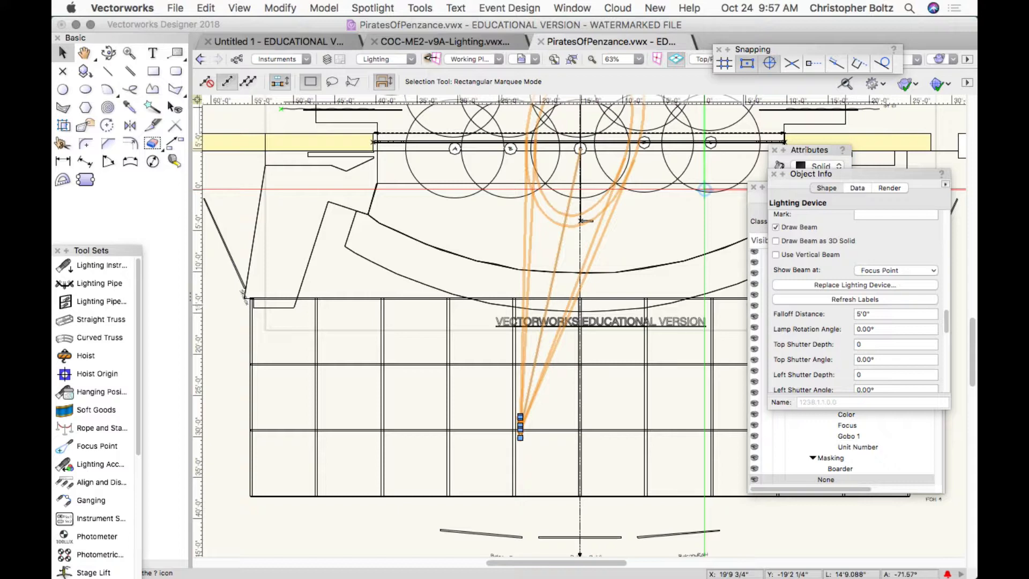
{"action": "left_click", "coordinate": [775, 226]}
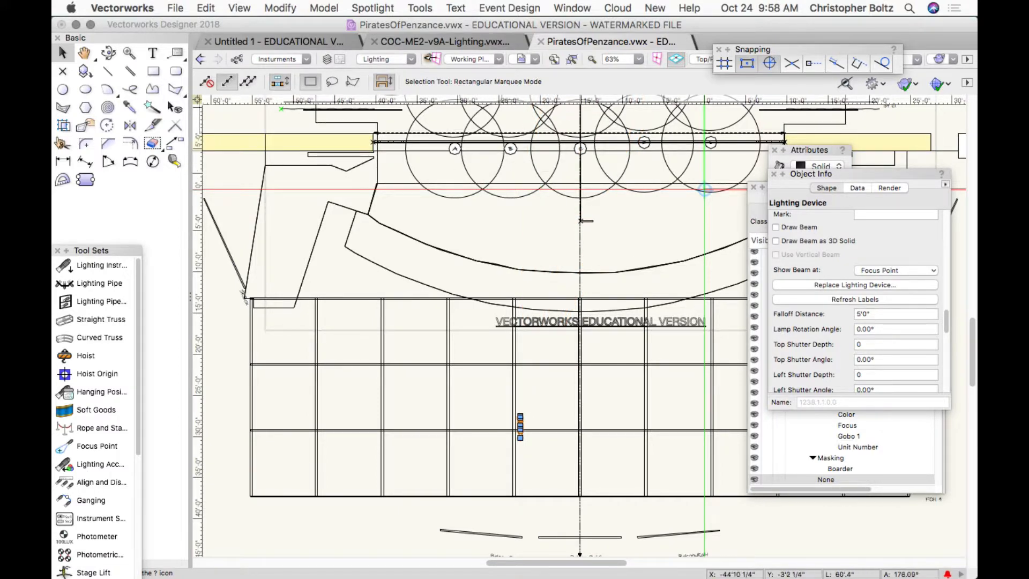
Dimension the horizontal spacing between focus points B and C, placing the dimension line below the focus area circles
{"action": "left_click", "coordinate": [63, 161]}
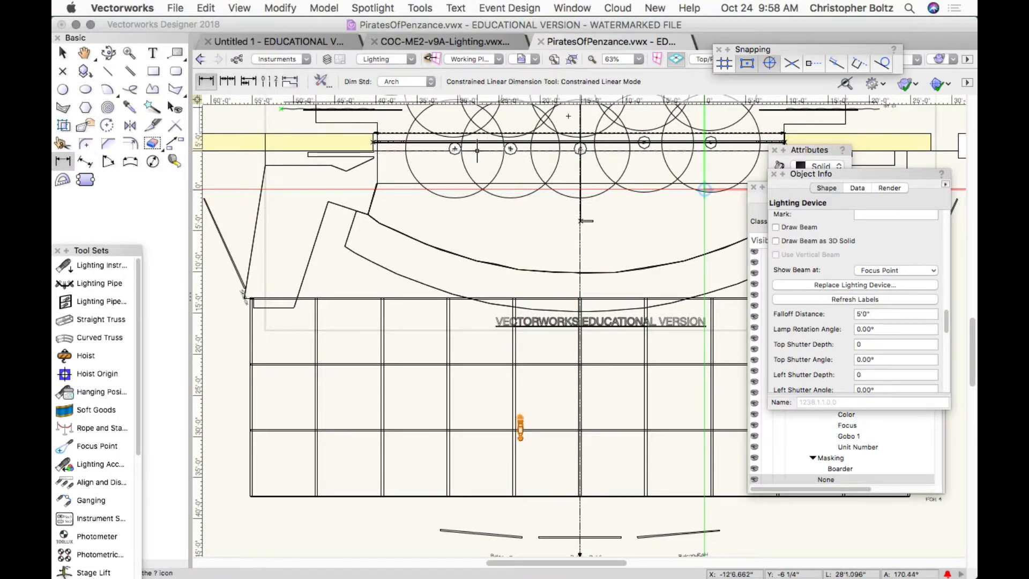
{"action": "left_click", "coordinate": [510, 149]}
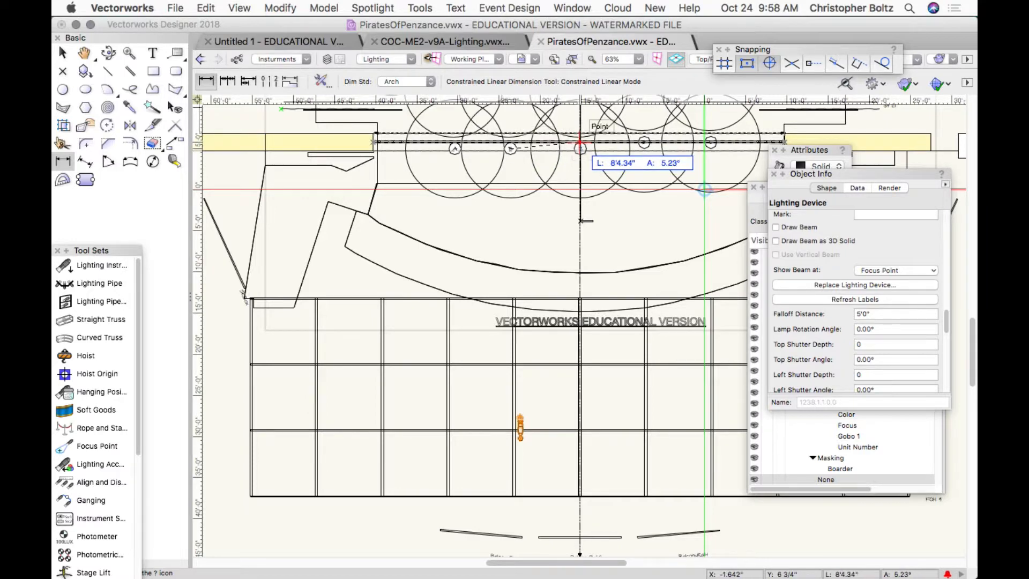
{"action": "left_click", "coordinate": [580, 144]}
{"action": "left_click", "coordinate": [580, 221]}
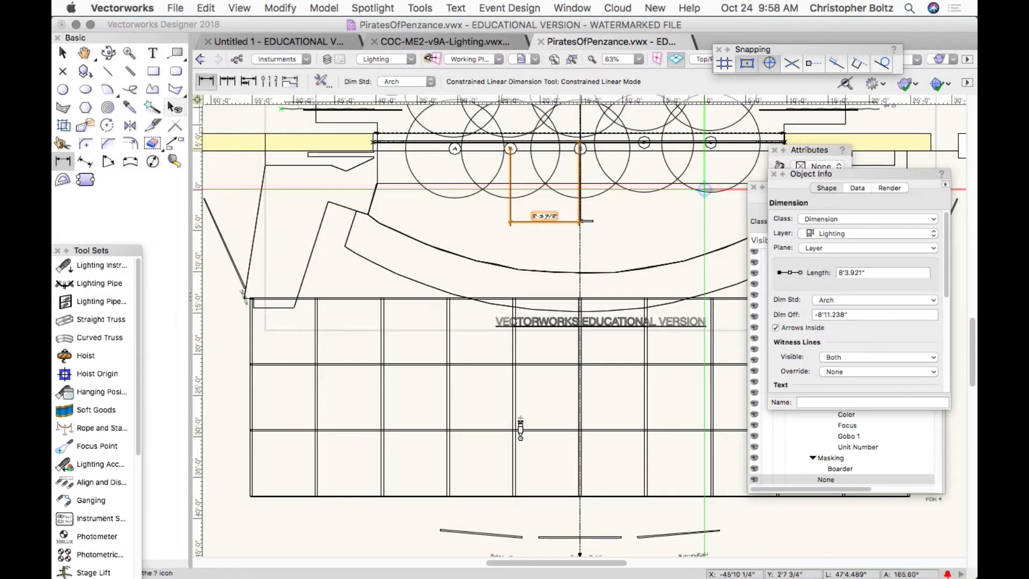
Place an ETC Source 4 19deg lighting instrument on FOH 3, left of the existing instrument, and set its purpose to Front
{"action": "left_click", "coordinate": [92, 265]}
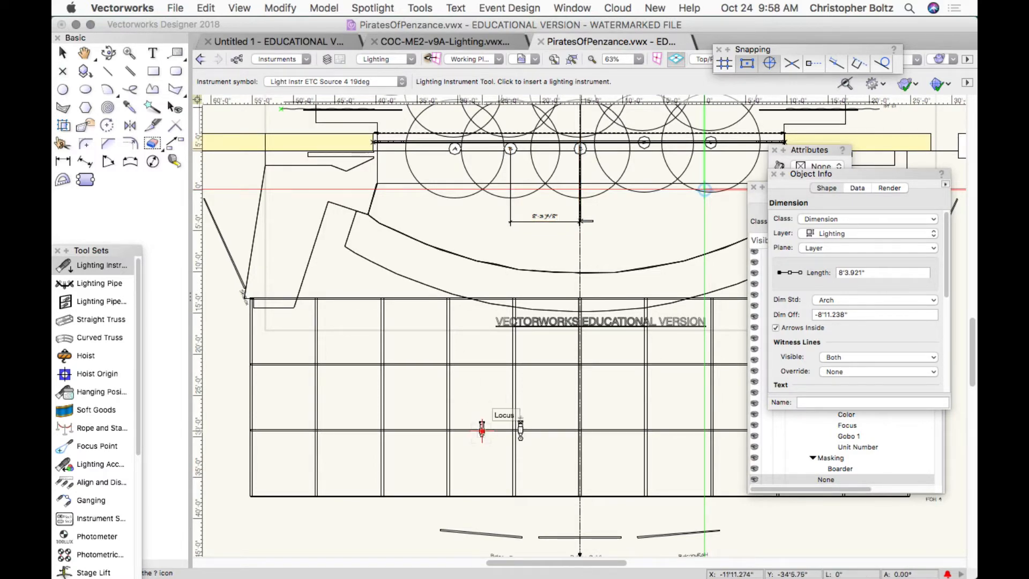
{"action": "left_click", "coordinate": [482, 430]}
{"action": "scroll", "coordinate": [854, 300], "scroll_direction": "down", "scroll_amount": 15}
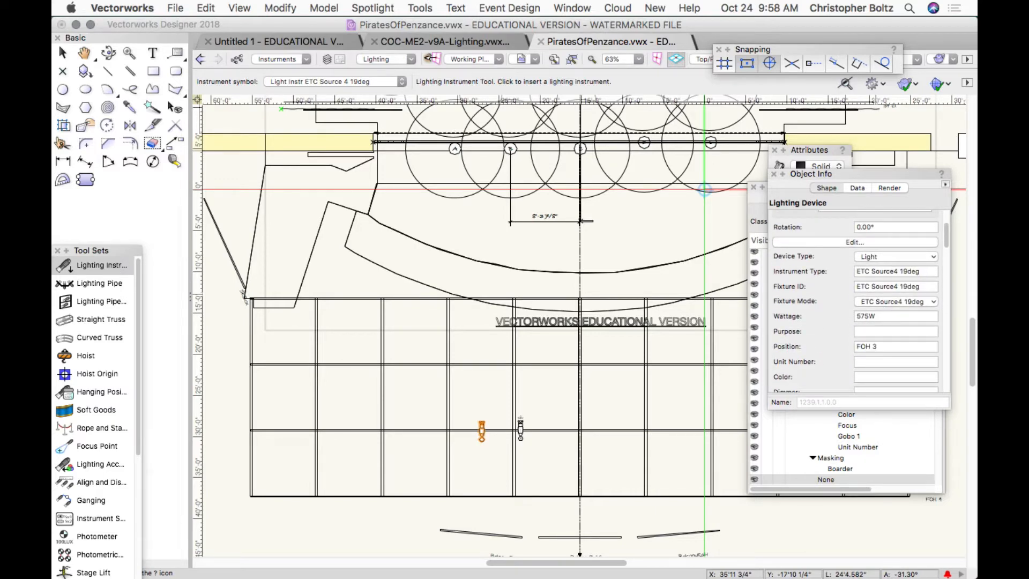
{"action": "left_click", "coordinate": [895, 331]}
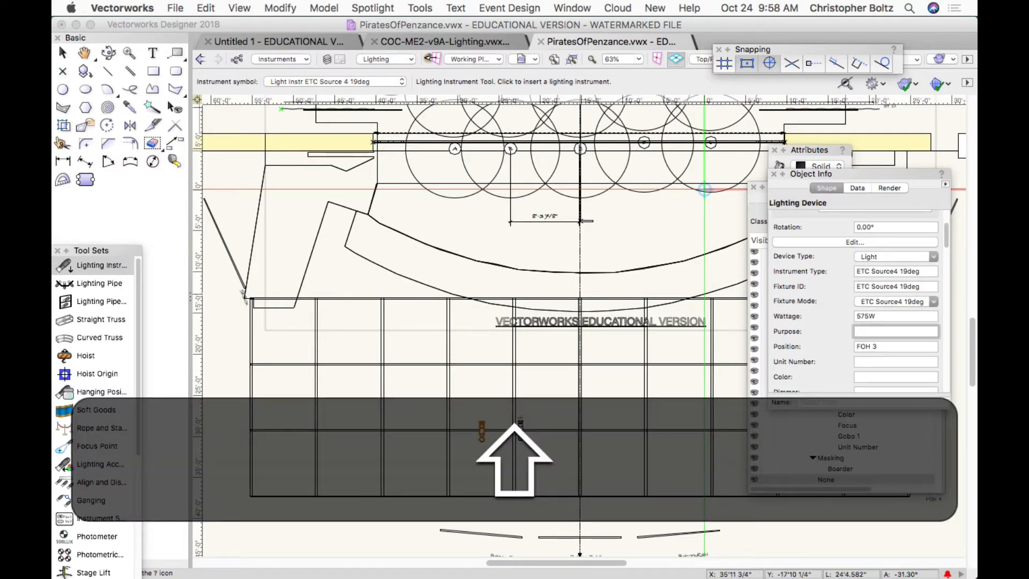
{"action": "type", "text": "Front"}
Set the new instrument's color to R60 and its channel to 2
{"action": "key", "text": "Tab"}
{"action": "key", "text": "Tab"}
{"action": "key", "text": "Tab"}
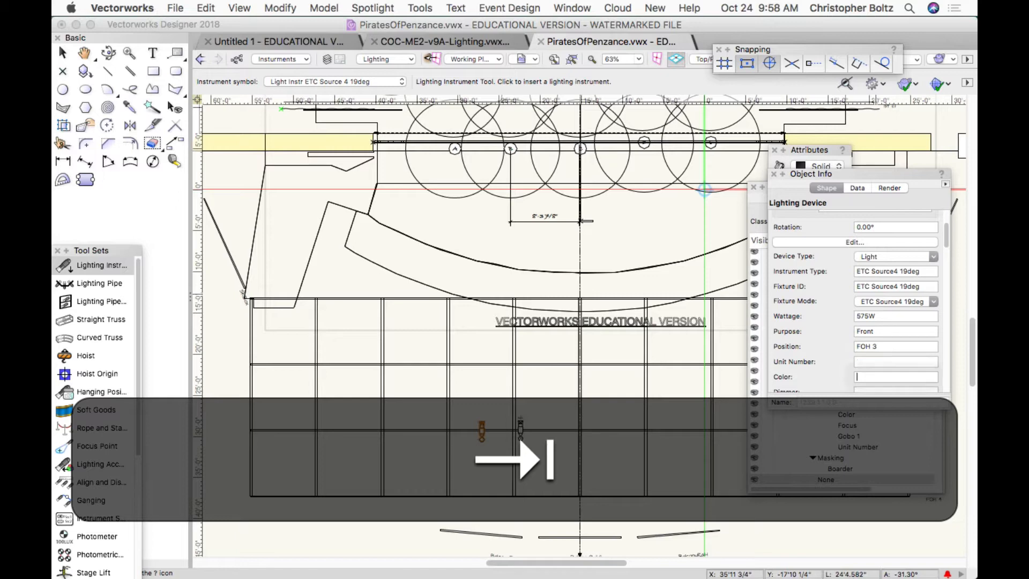
{"action": "type", "text": "R60"}
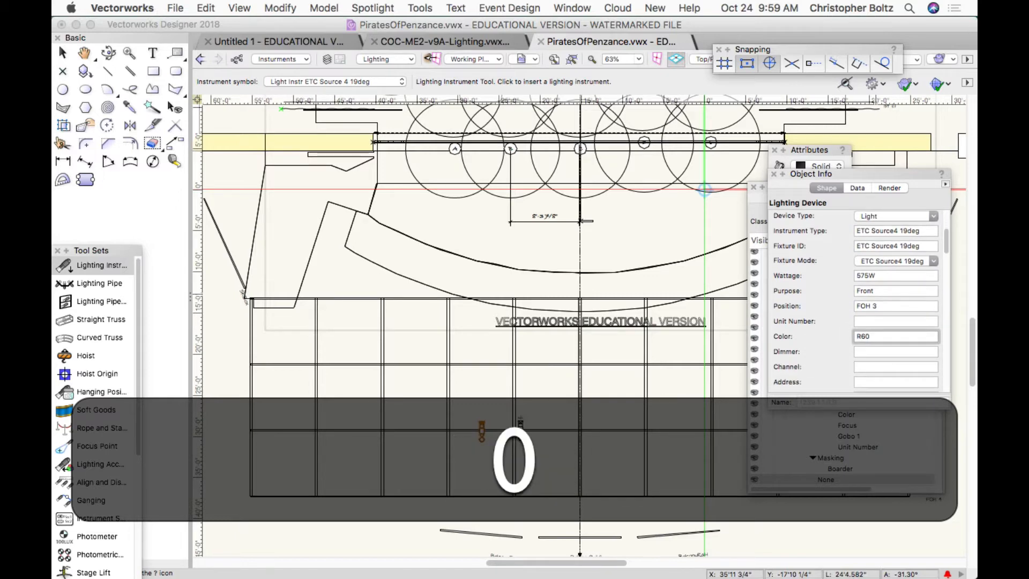
{"action": "key", "text": "Tab"}
{"action": "key", "text": "Tab"}
{"action": "type", "text": "2"}
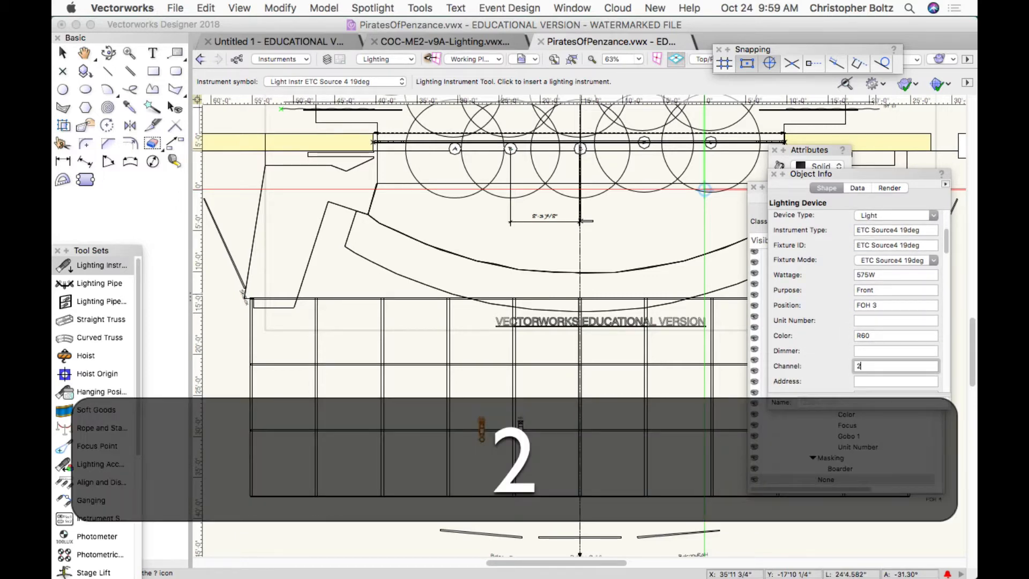
Assign focus point B to the new instrument
{"action": "scroll", "coordinate": [858, 301], "scroll_direction": "down", "scroll_amount": 15}
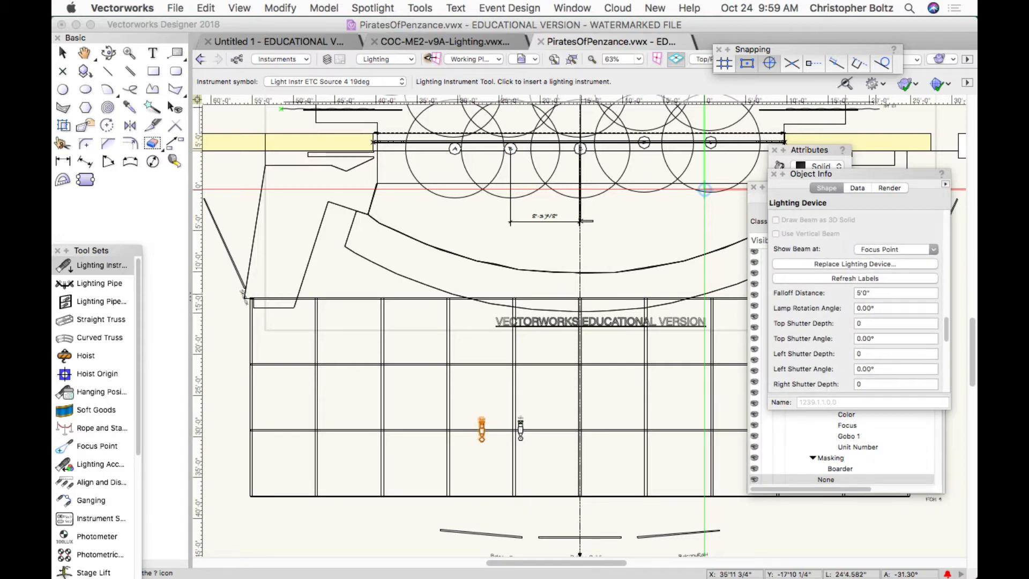
{"action": "scroll", "coordinate": [857, 300], "scroll_direction": "down", "scroll_amount": 8}
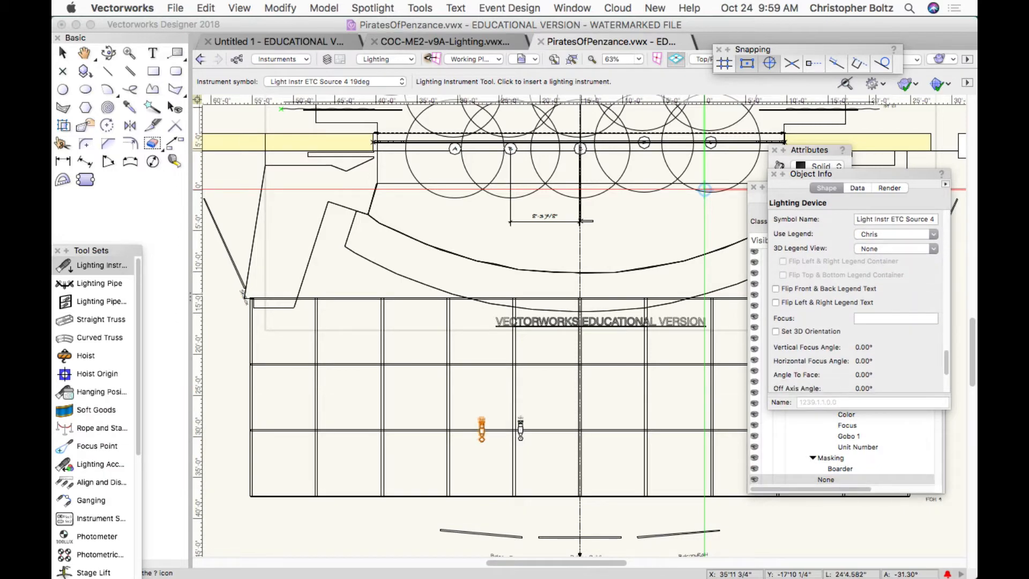
{"action": "left_click", "coordinate": [894, 318]}
{"action": "type", "text": "B"}
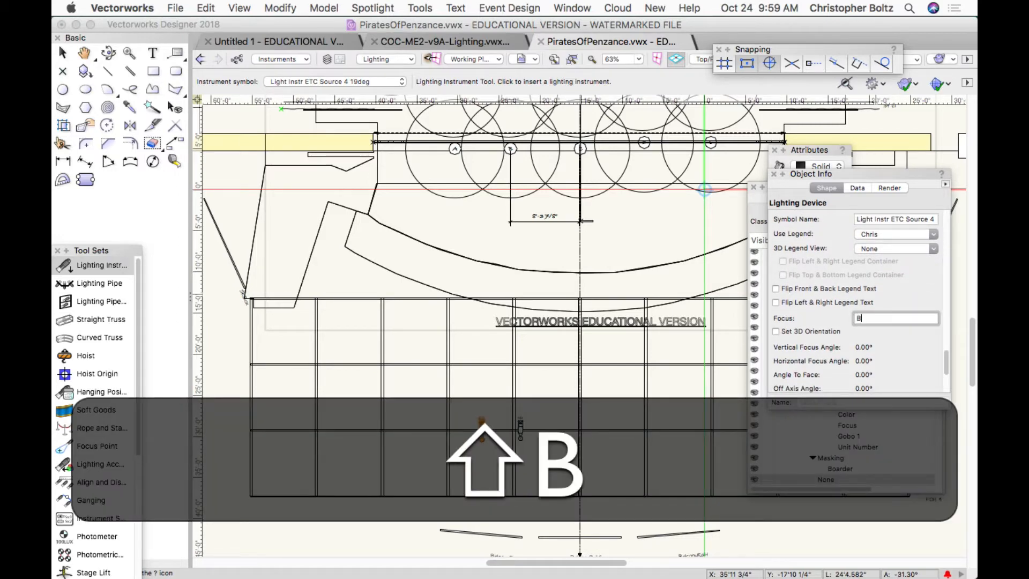
Temporarily draw the new instrument's beam to check its coverage at focus point B
{"action": "scroll", "coordinate": [895, 319], "scroll_direction": "up", "scroll_amount": 5}
{"action": "scroll", "coordinate": [857, 300], "scroll_direction": "up", "scroll_amount": 8}
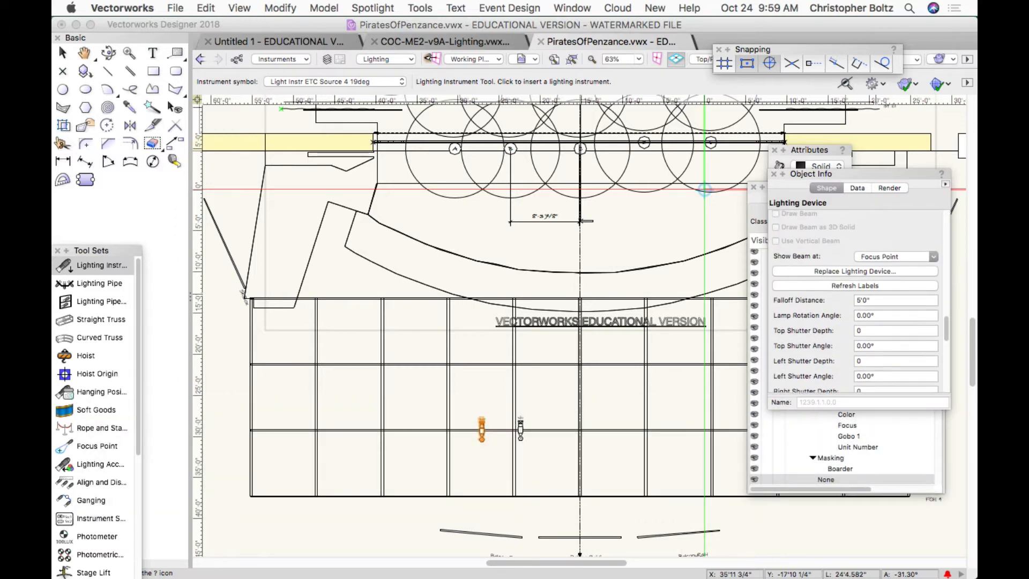
{"action": "left_click", "coordinate": [776, 215]}
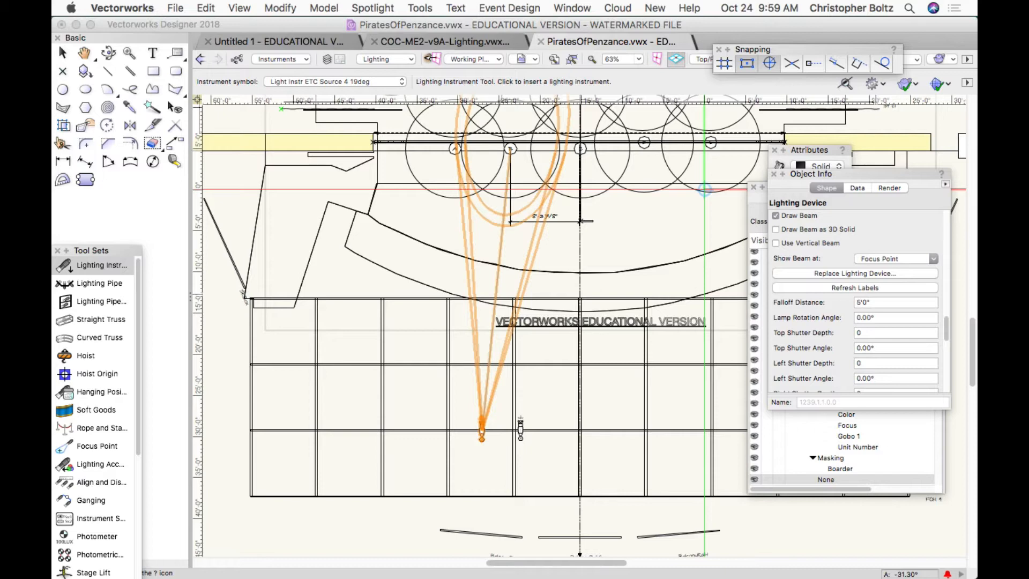
{"action": "left_click", "coordinate": [776, 216]}
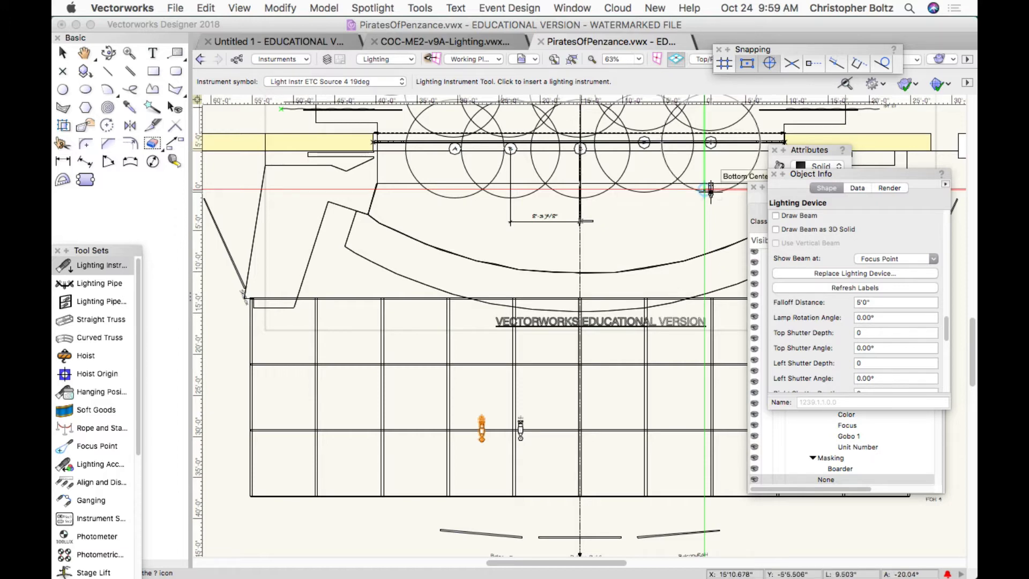
{"action": "key", "text": "h"}
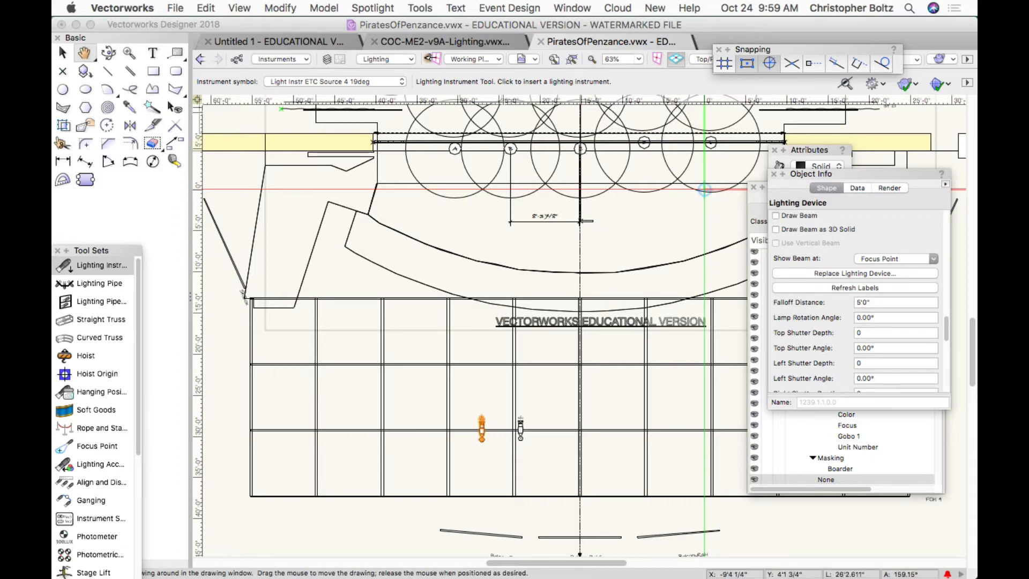
{"action": "left_click_drag", "start_coordinate": [482, 321], "coordinate": [489, 400]}
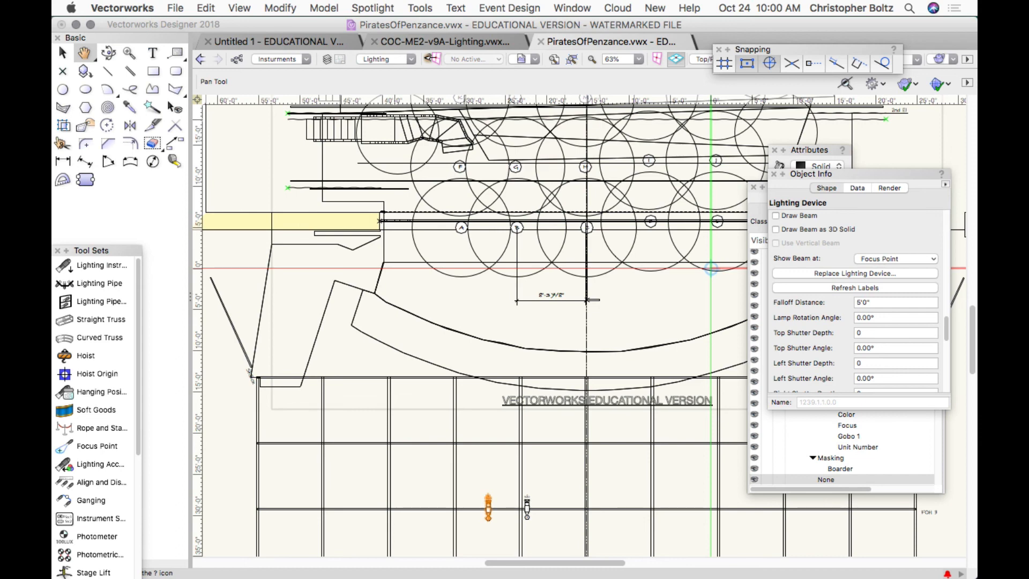
Switch to Microsoft Word
{"action": "key", "text": "super+Tab"}
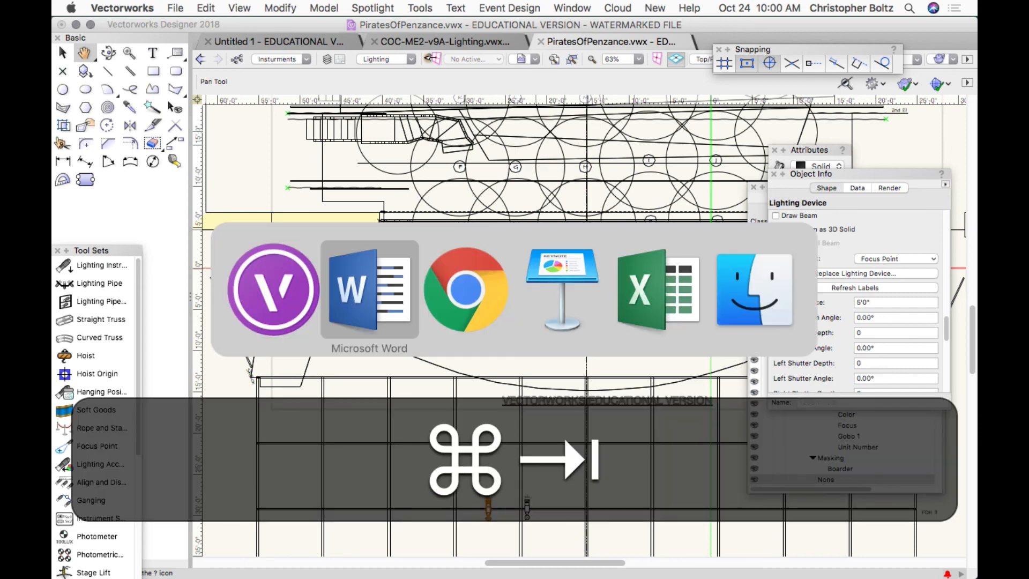